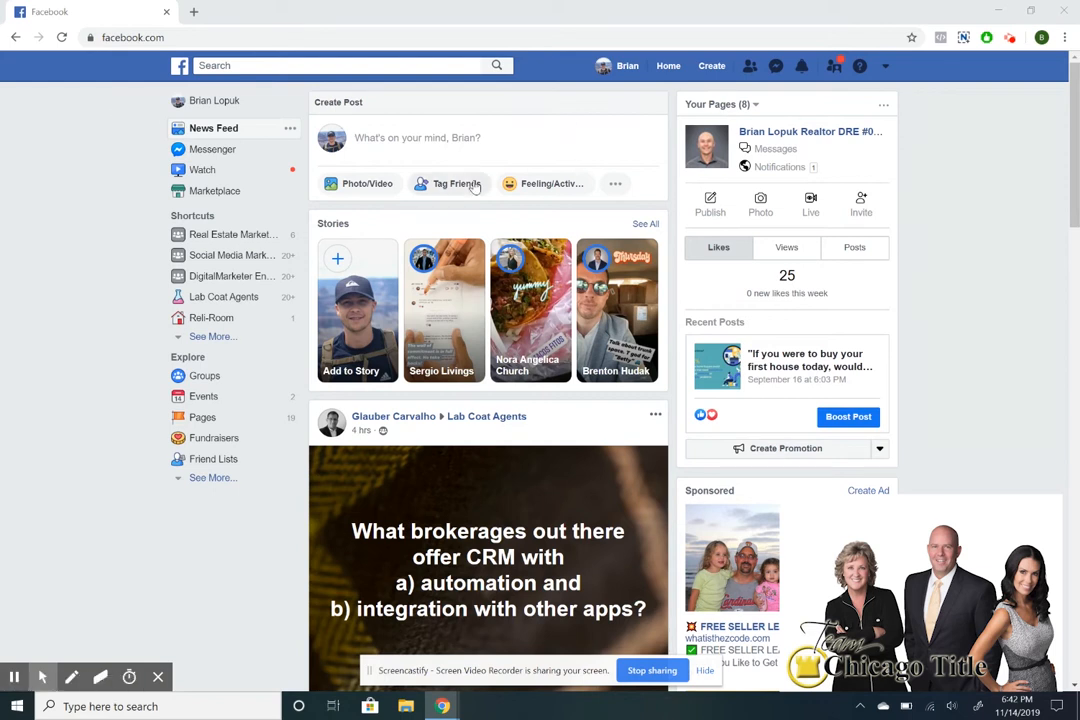
Start a Business or Brand page named 'Testy Page 1' in the Real Estate Agent category.
left_click(712, 66)
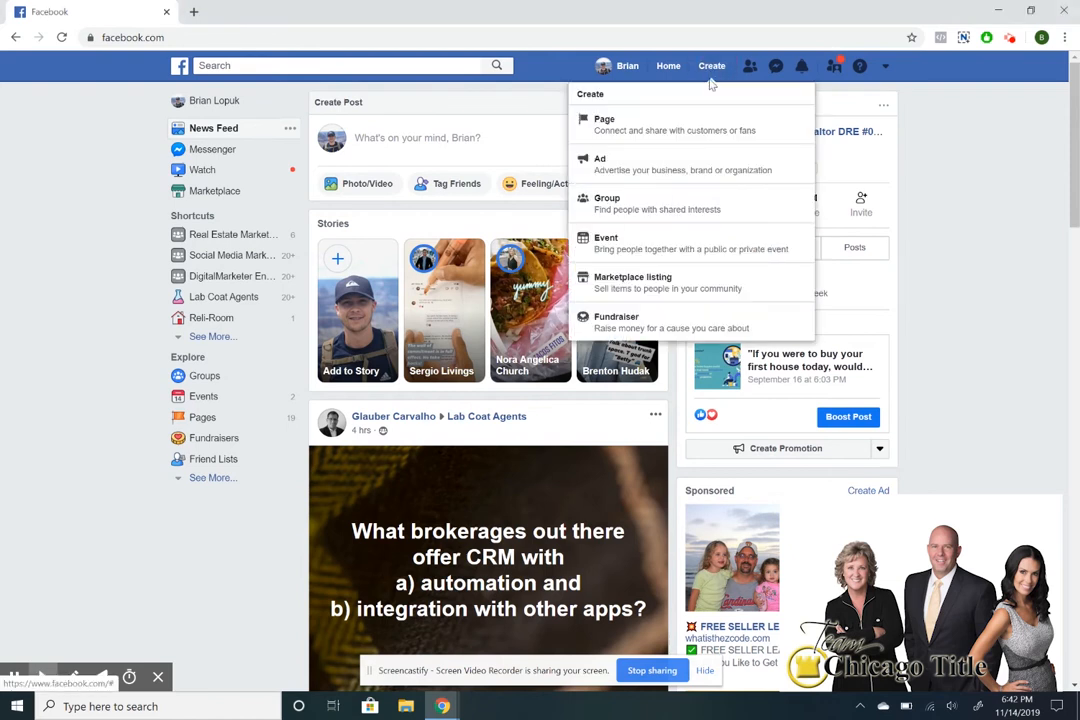
left_click(681, 123)
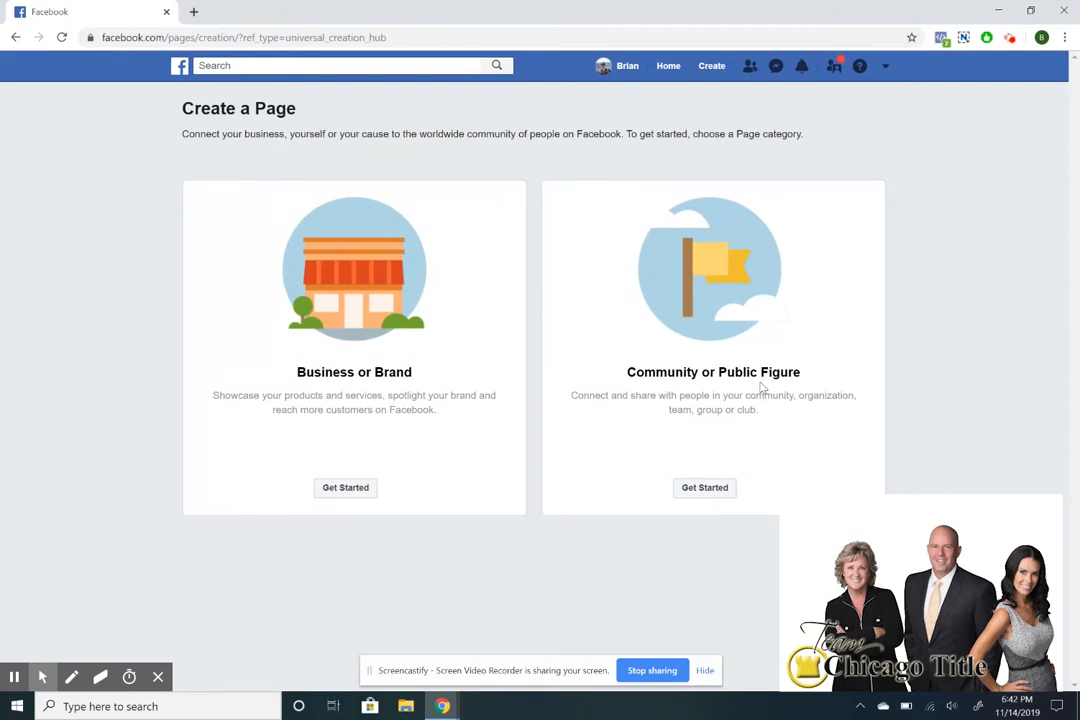
left_click(360, 488)
left_click(336, 279)
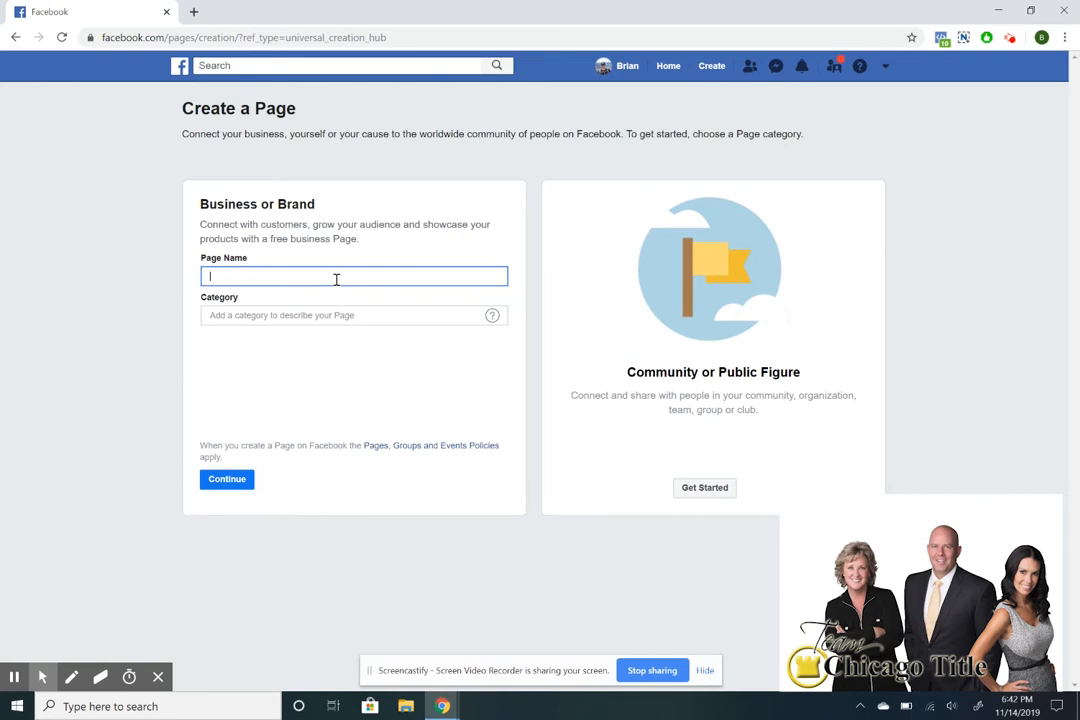
type("Testy Page 1")
left_click(322, 315)
type("Re")
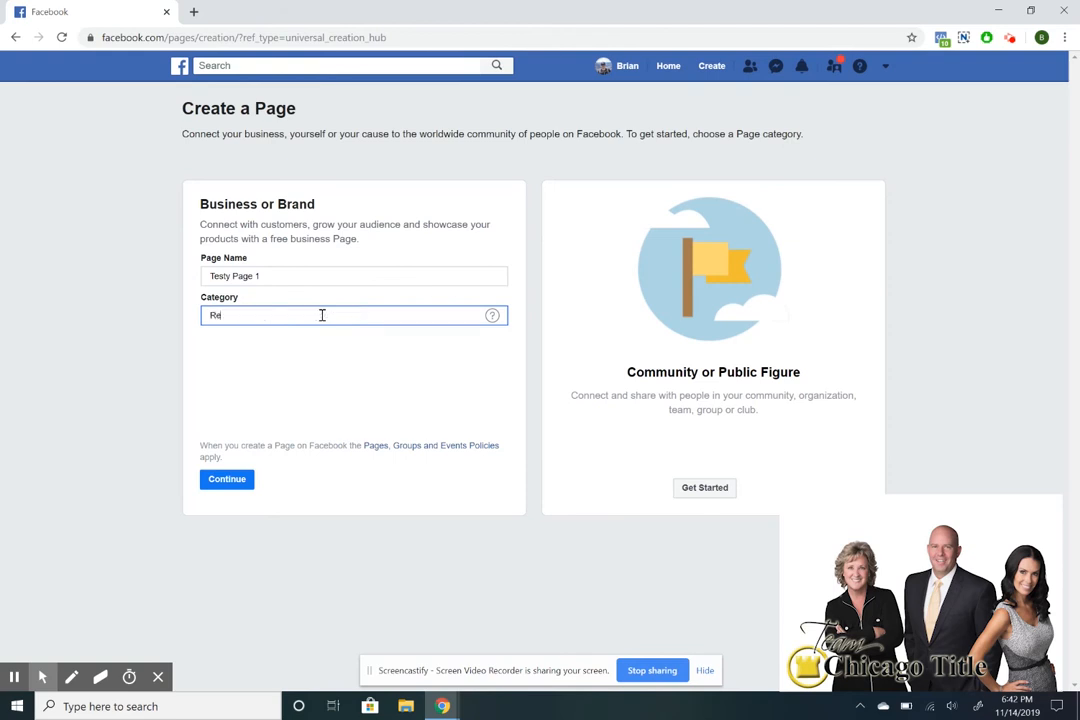
type("al Estate")
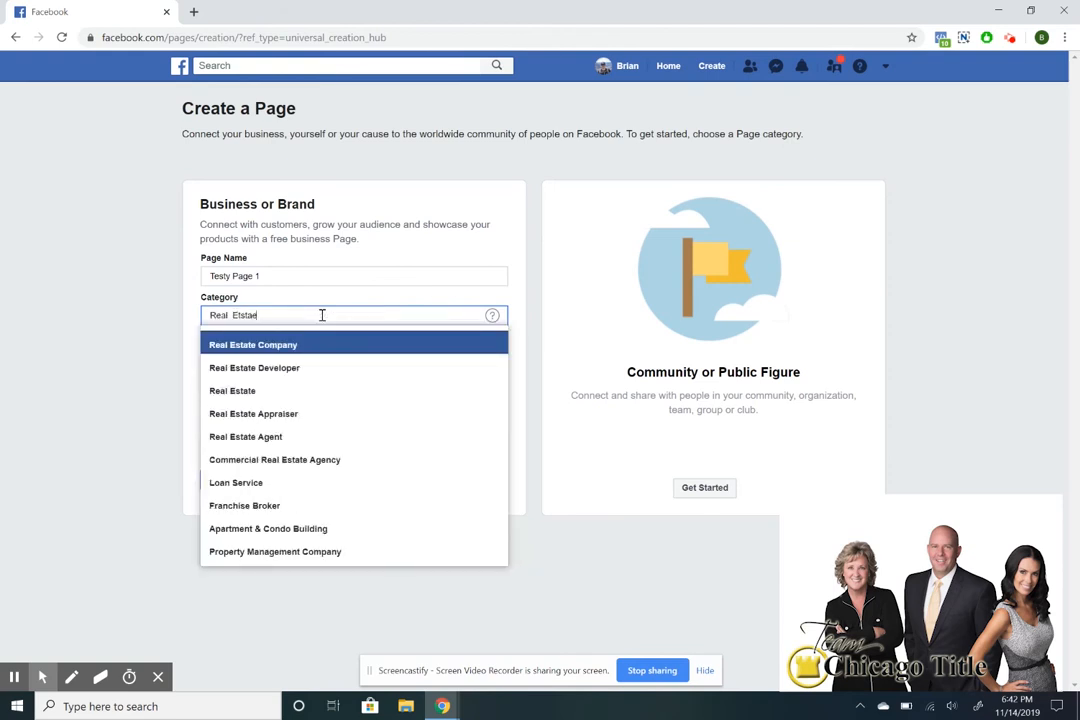
key("BackSpace")
key("BackSpace")
key("BackSpace")
key("BackSpace")
key("BackSpace")
key("BackSpace")
type("Estate")
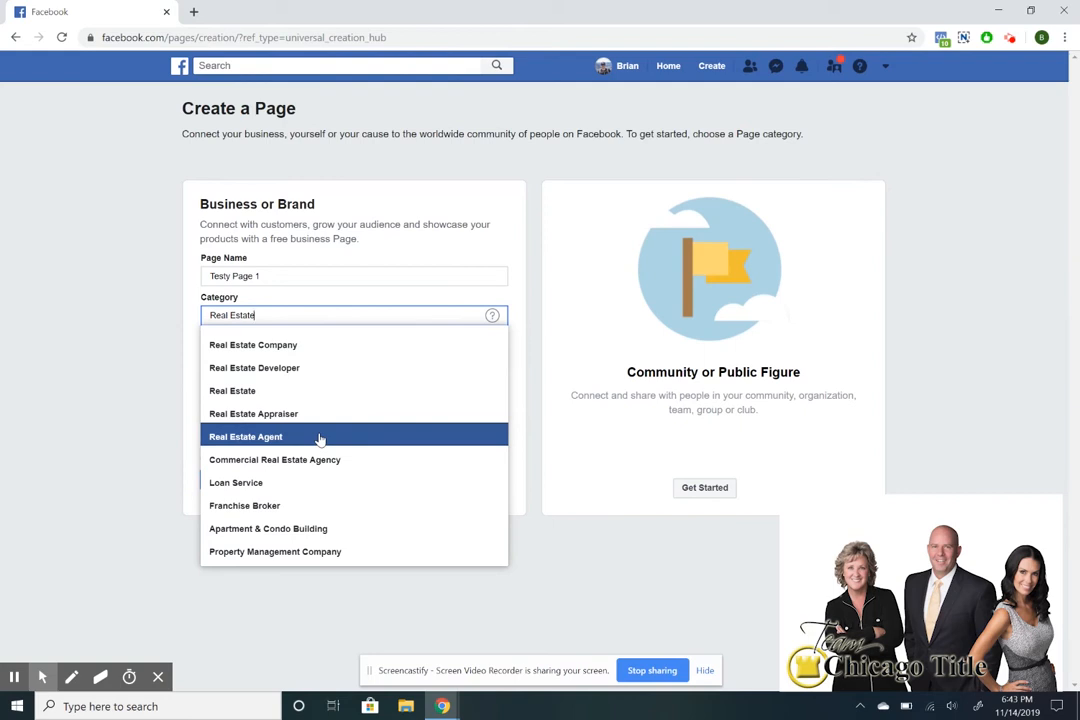
left_click(319, 437)
Enter the business street address, choose Brea, California as the city, and submit the page.
left_click(294, 321)
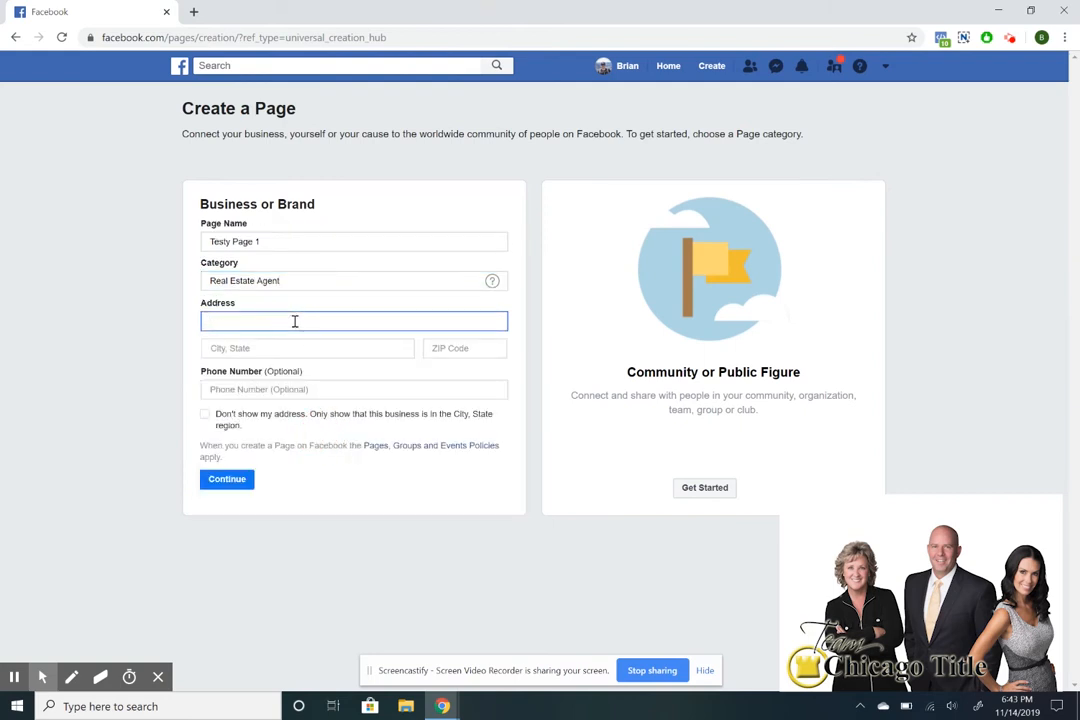
key("Tab")
type("Brea")
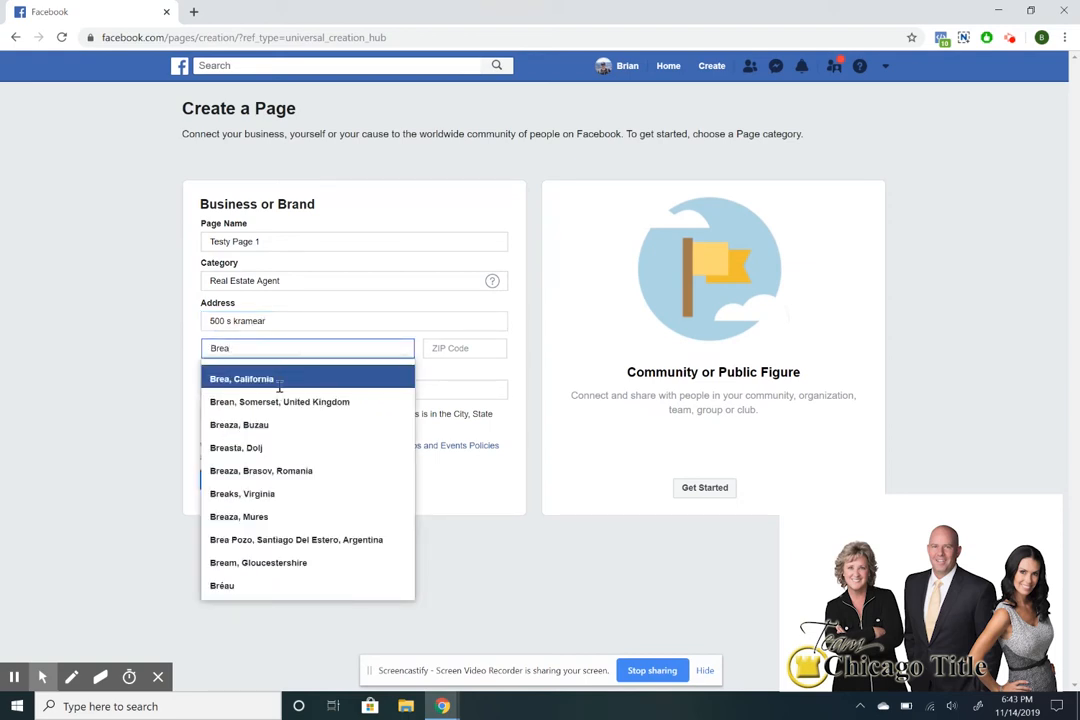
left_click(279, 387)
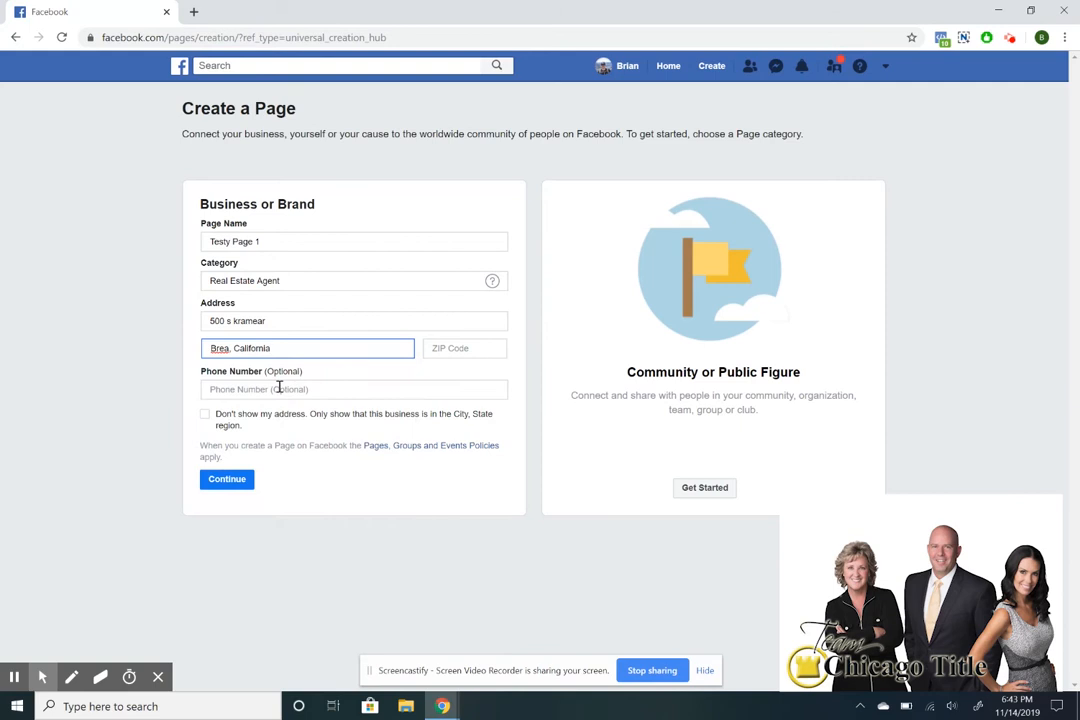
left_click(236, 479)
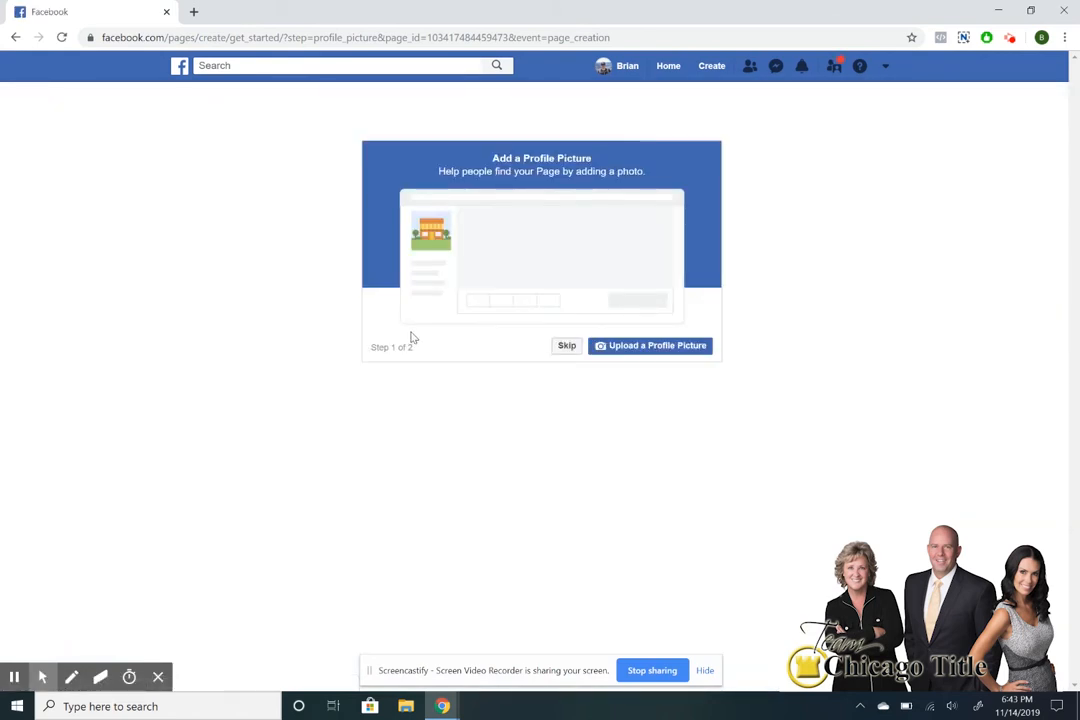
Skip the profile picture and cover photo, then dismiss the 'Set Your Page Up For Success' tip.
left_click(565, 347)
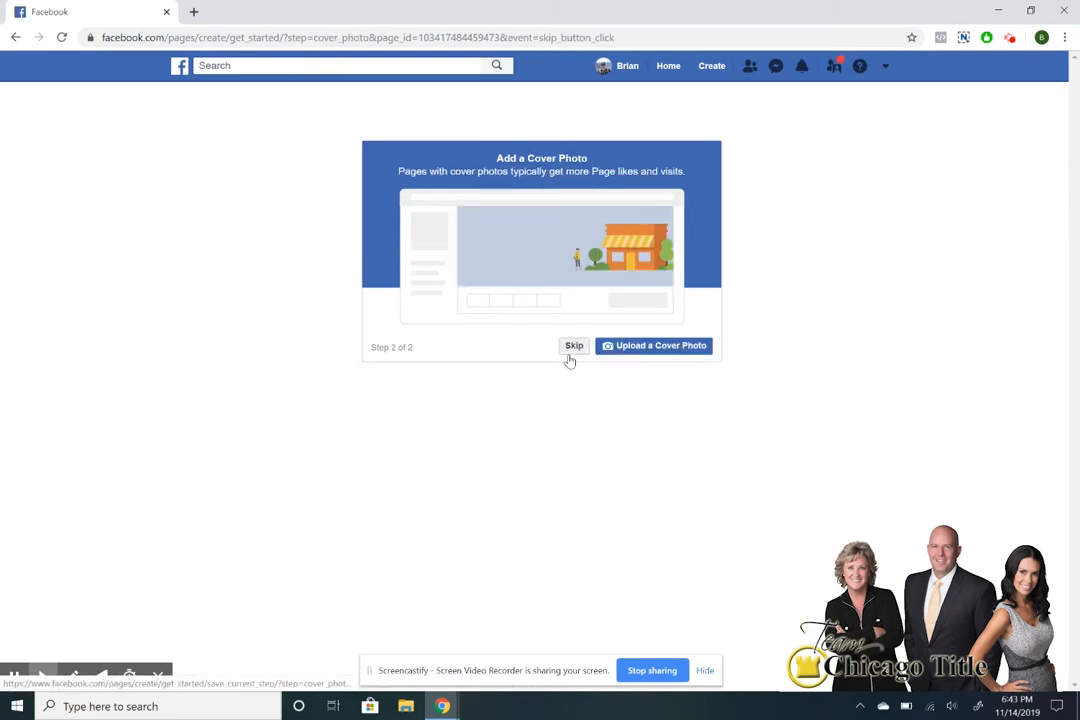
left_click(574, 346)
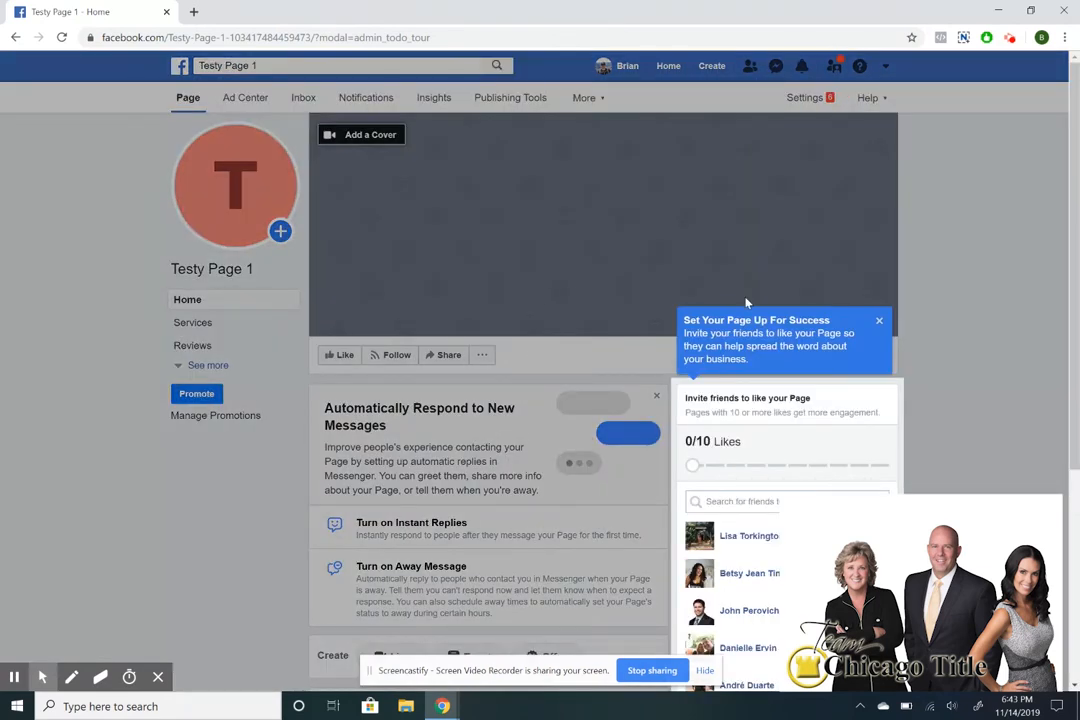
left_click(879, 323)
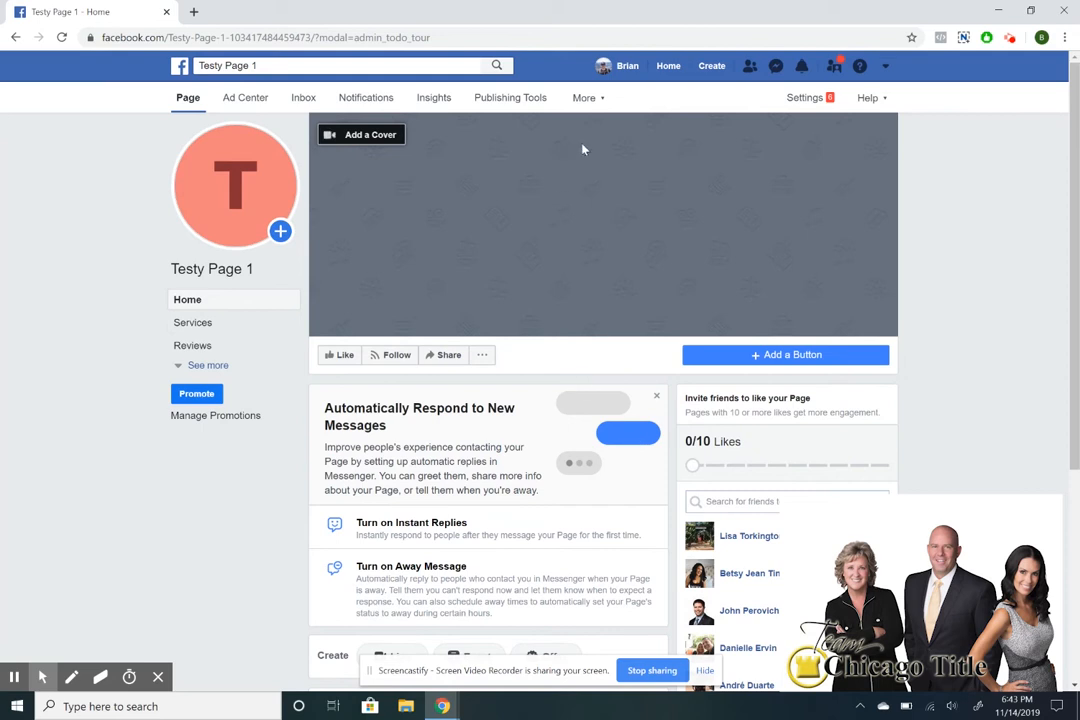
In Settings, turn on 'Review posts by other people before they are published' for Visitor Posts and save.
left_click(800, 104)
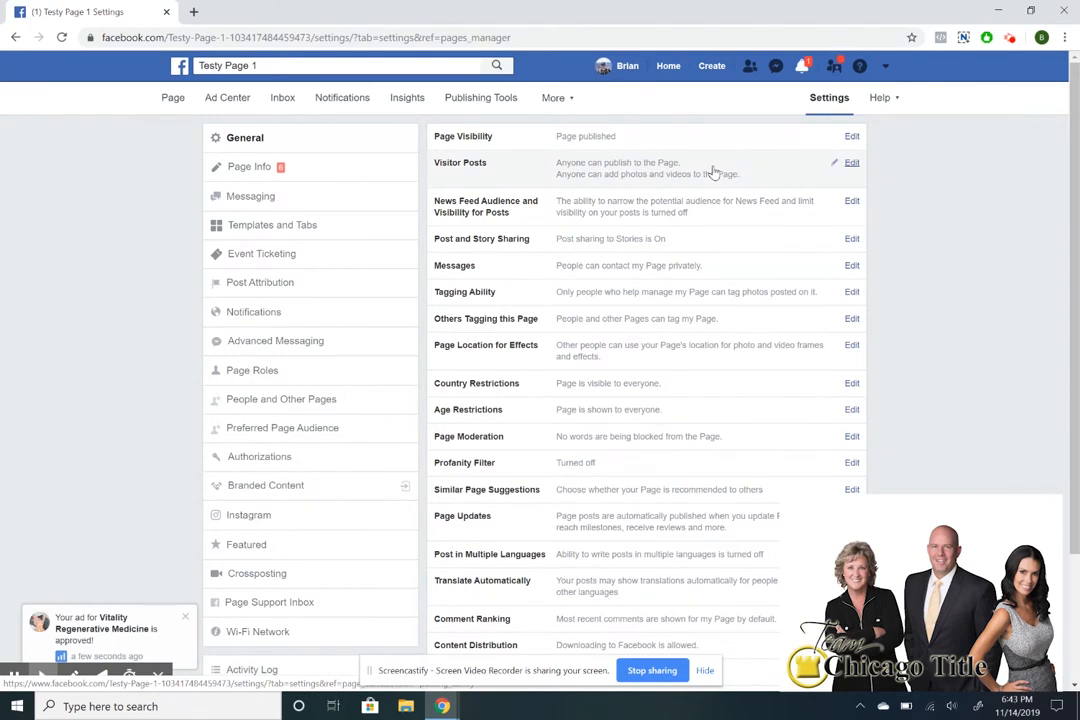
left_click(185, 617)
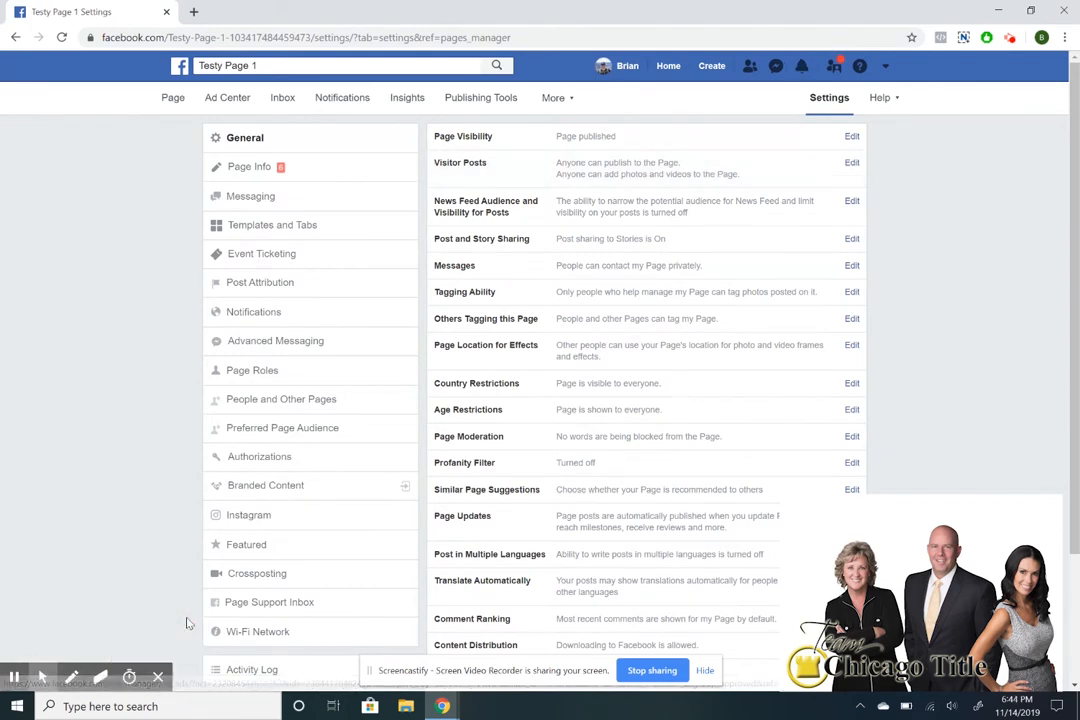
left_click(585, 182)
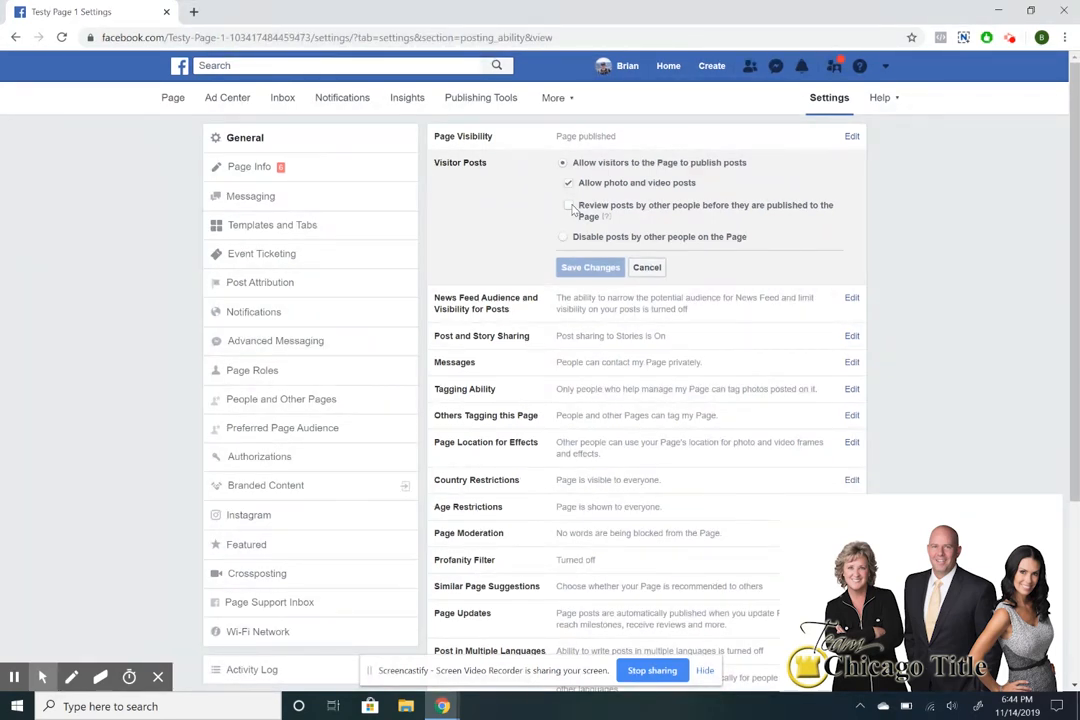
left_click(569, 208)
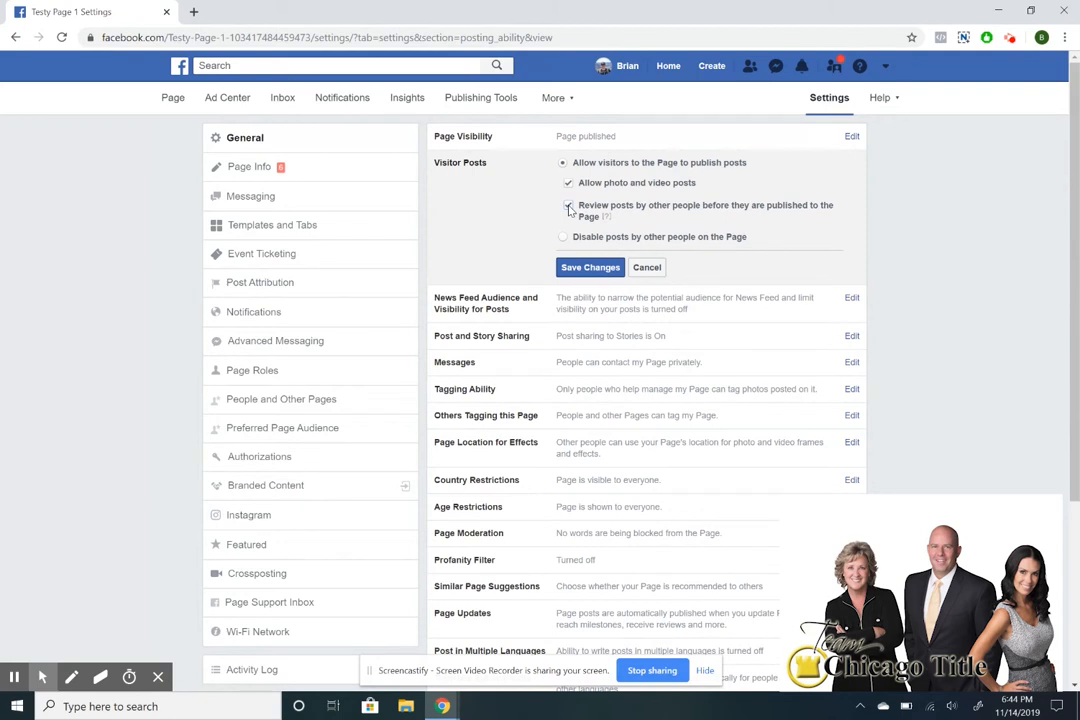
left_click(578, 269)
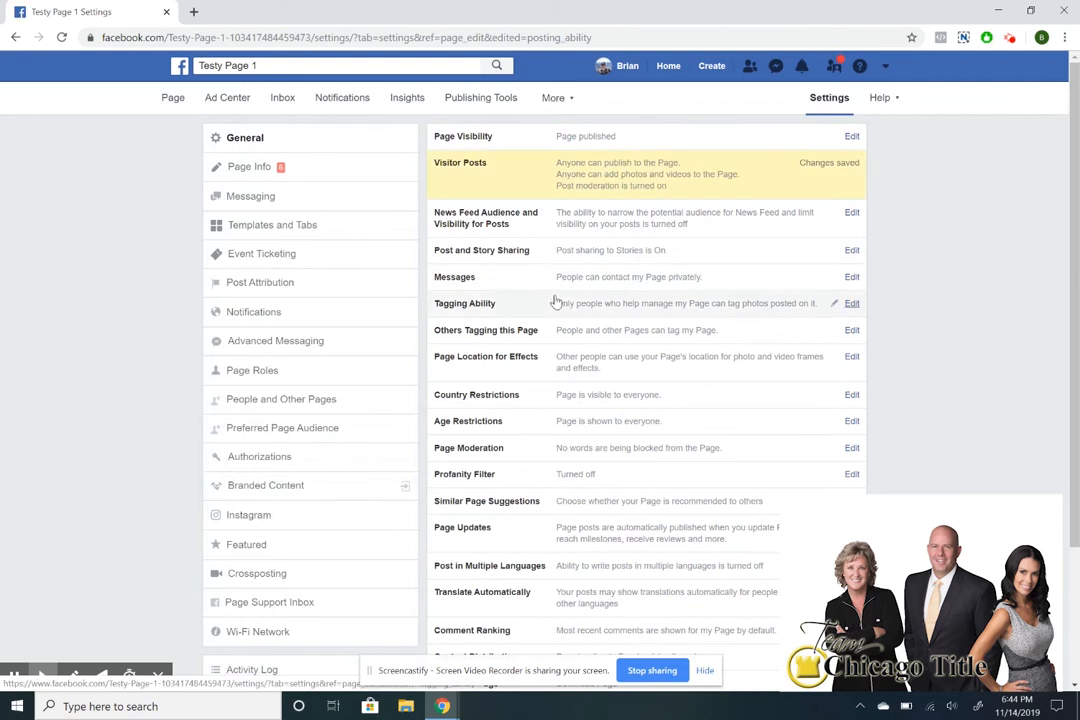
left_click(557, 302)
Tick 'Allow others to tag photos and videos' in Tagging Ability and save.
left_click(561, 304)
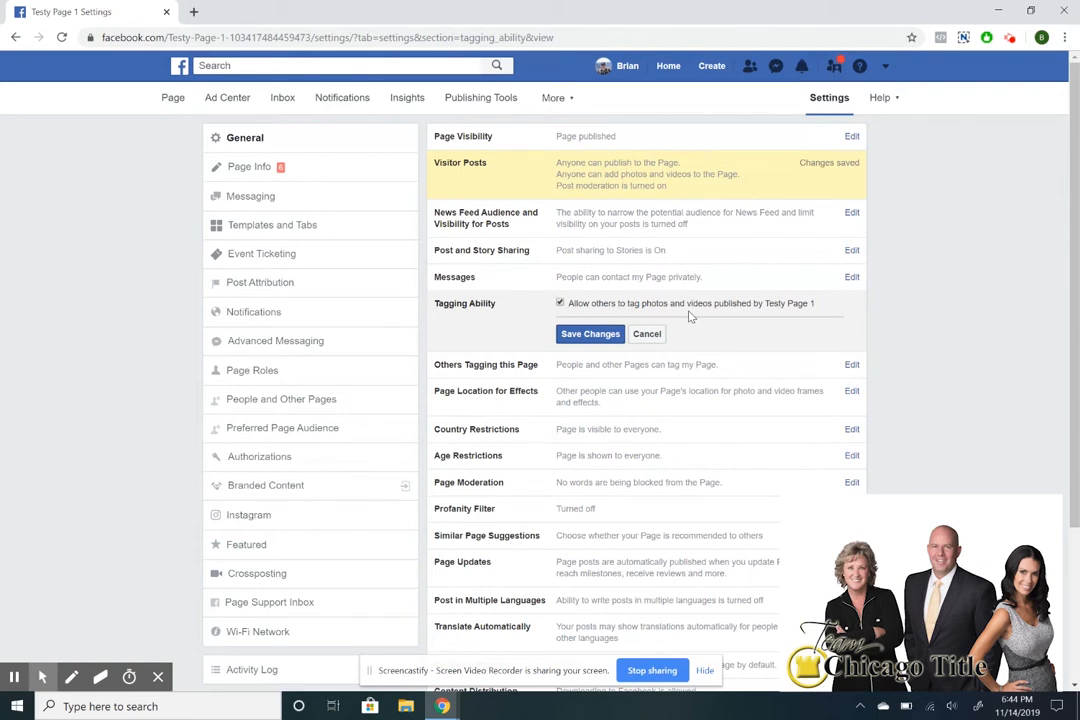
left_click(590, 335)
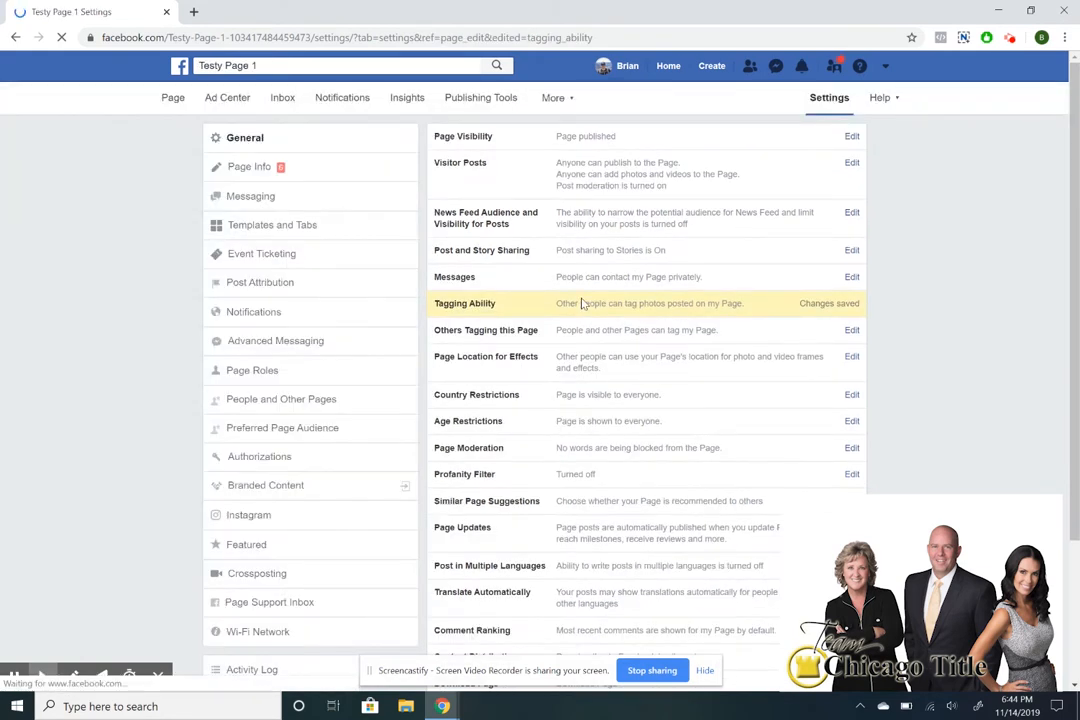
scroll(580, 305, "down", 3)
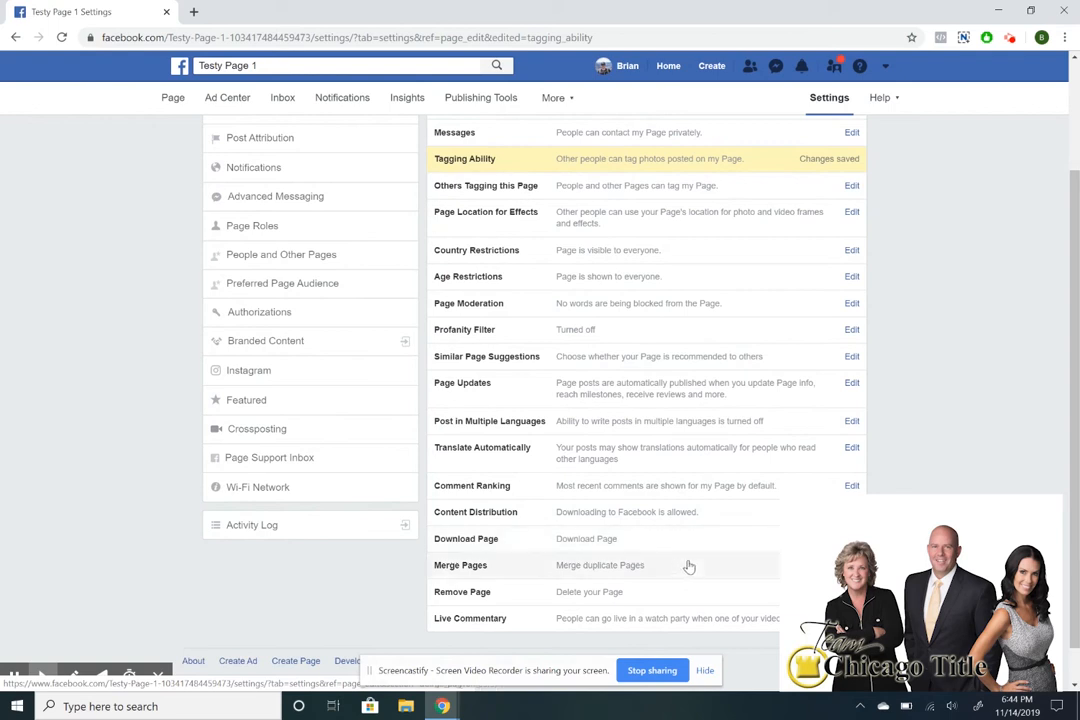
Open the Remove Page option, then cancel without deleting the Page.
left_click(689, 594)
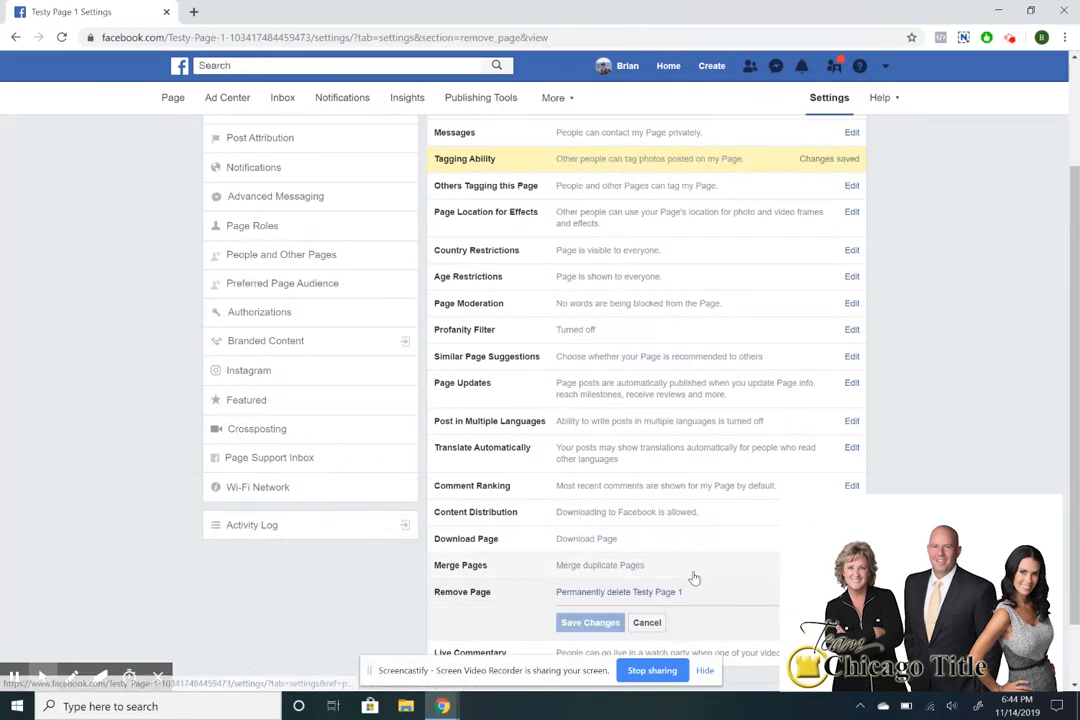
scroll(600, 565, "down", 1)
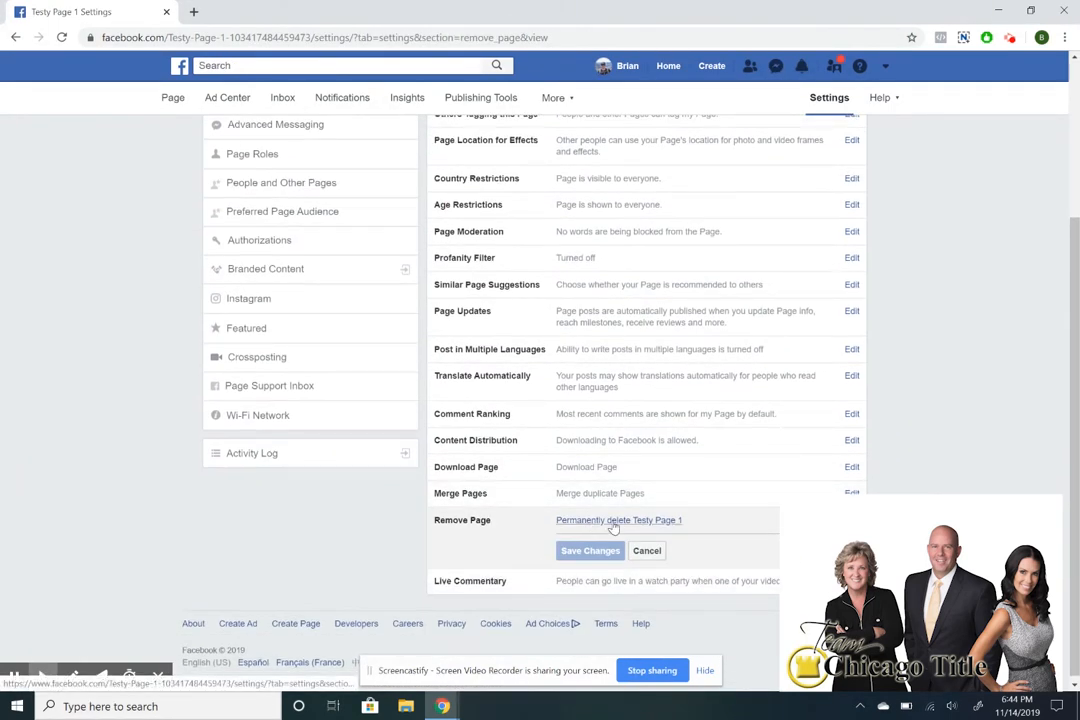
left_click(652, 552)
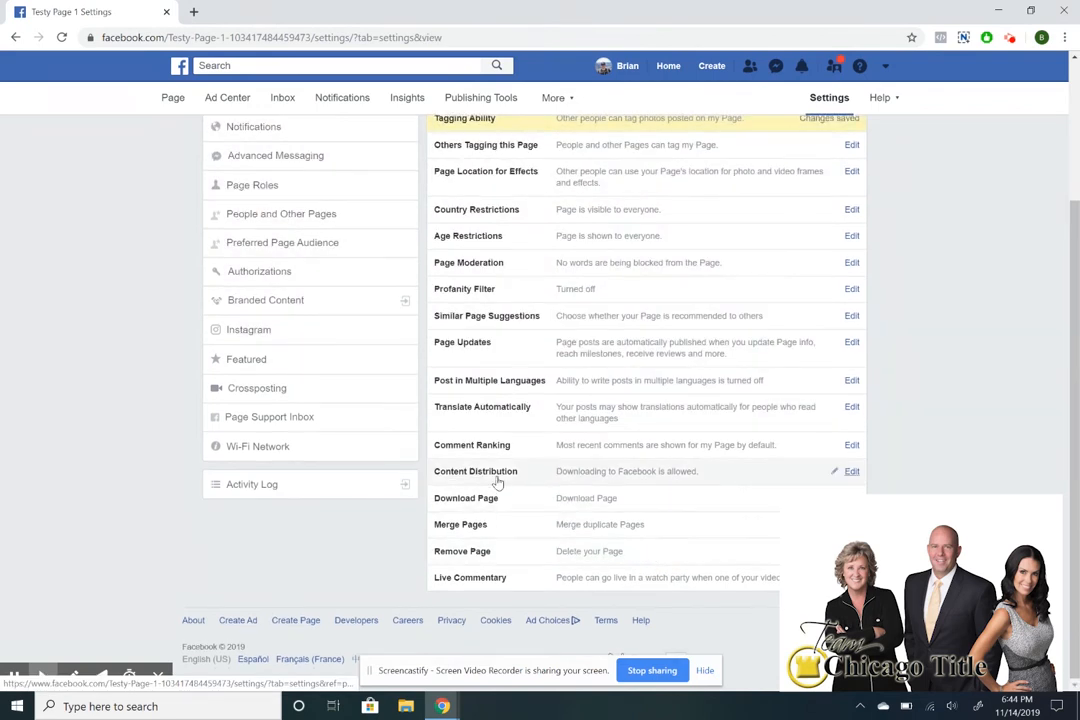
scroll(488, 470, "up", 2)
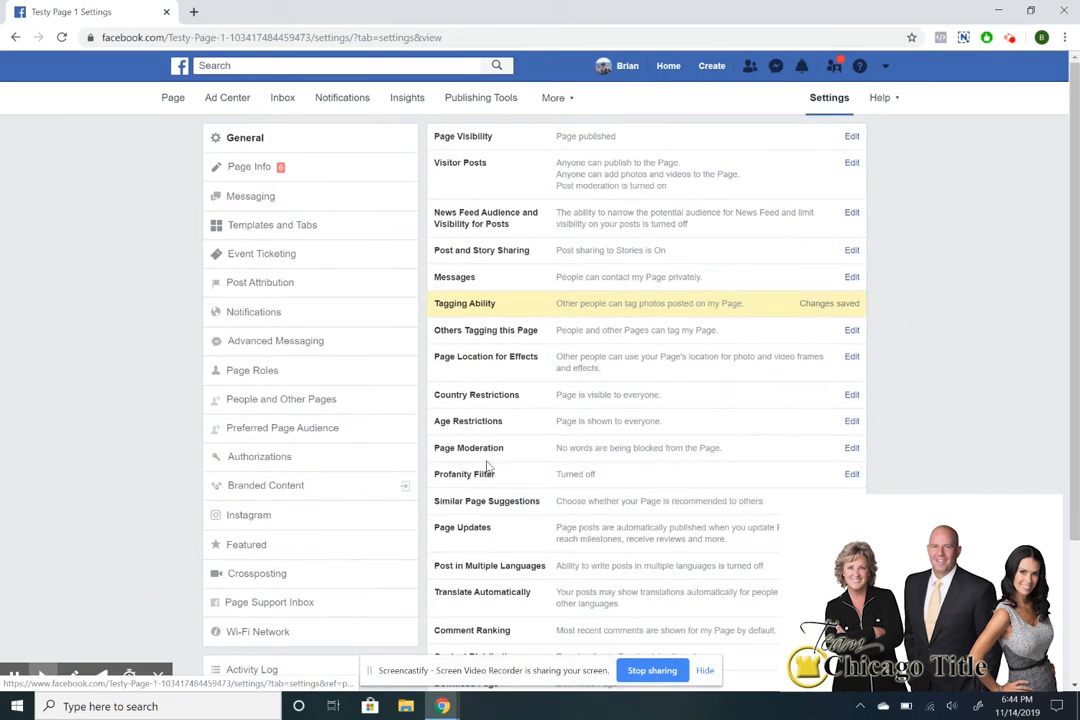
View Templates and Tabs, return to the Page, then reopen Templates and Tabs from Settings.
left_click(269, 234)
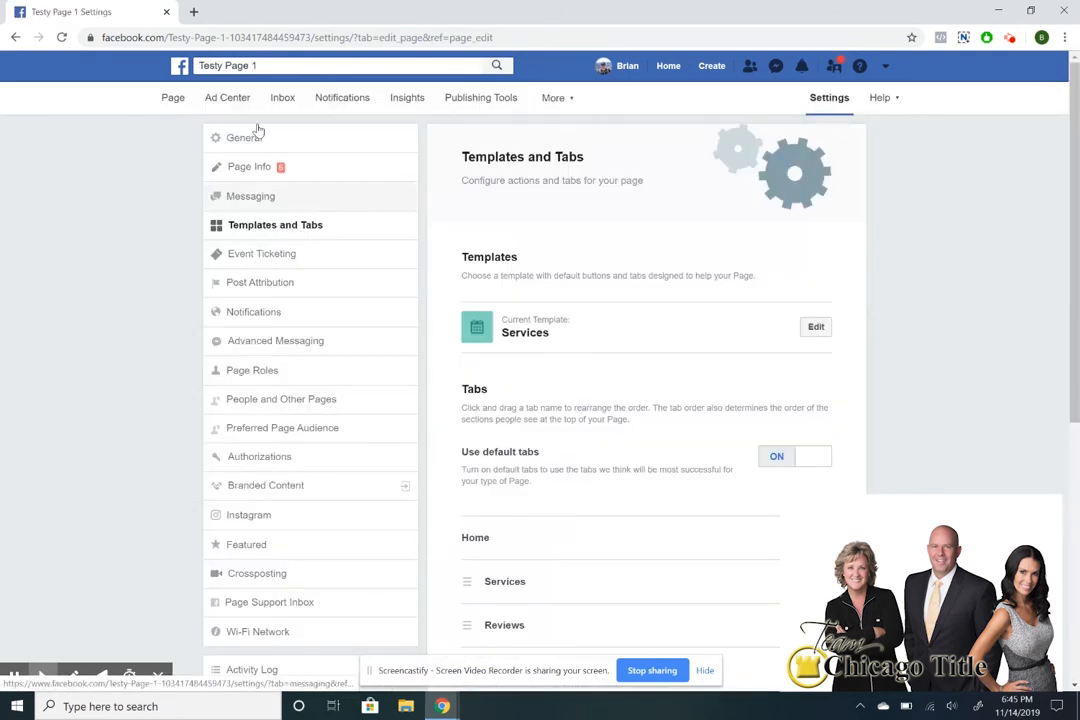
scroll(546, 320, "down", 5)
scroll(545, 318, "up", 5)
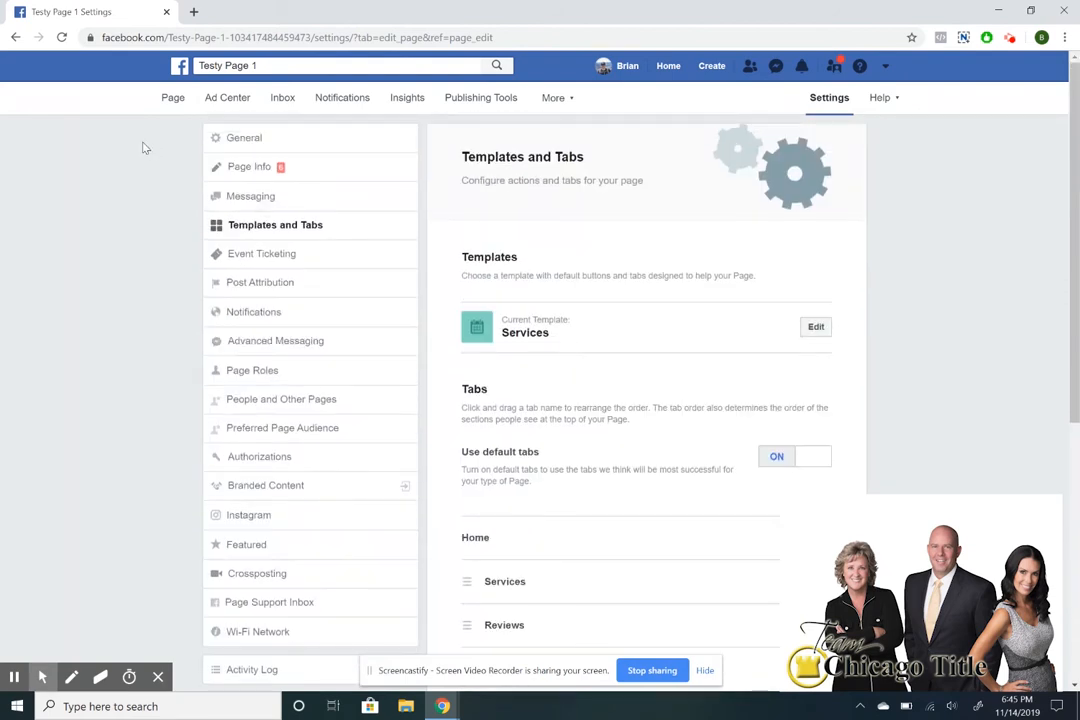
left_click(164, 106)
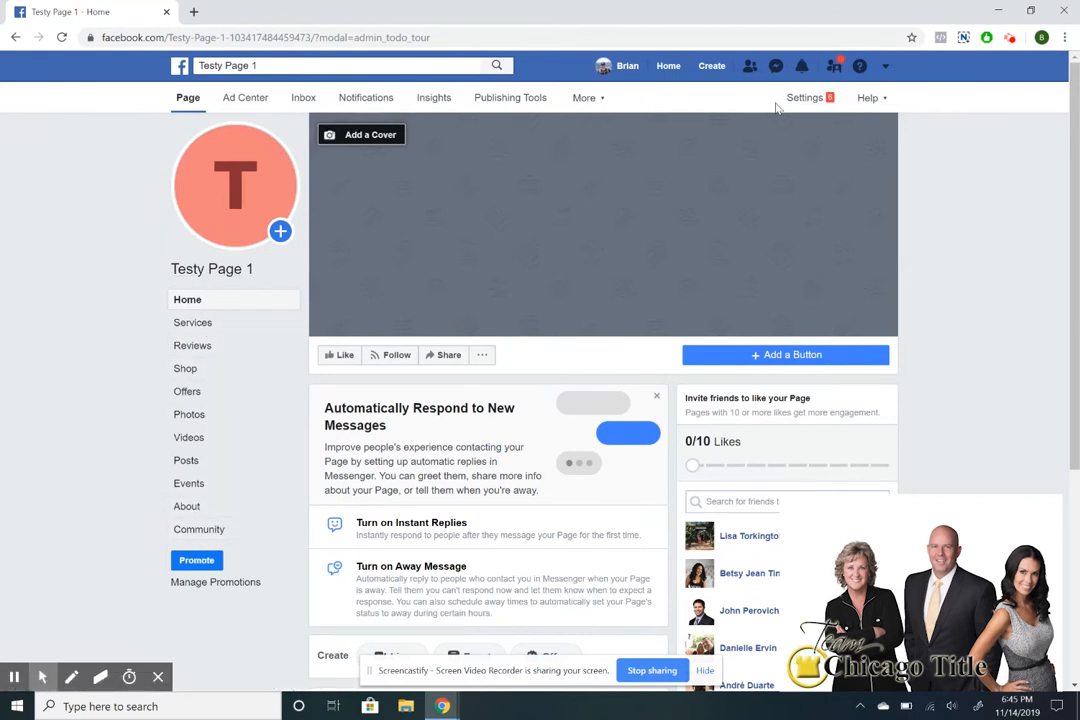
left_click(805, 97)
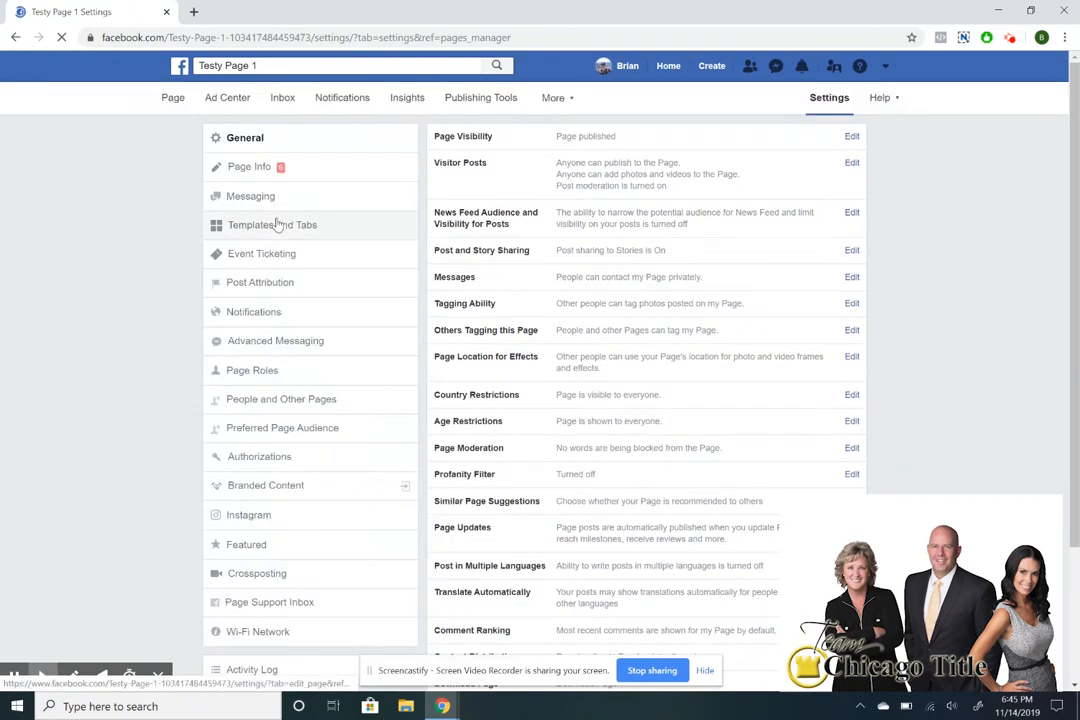
left_click(276, 225)
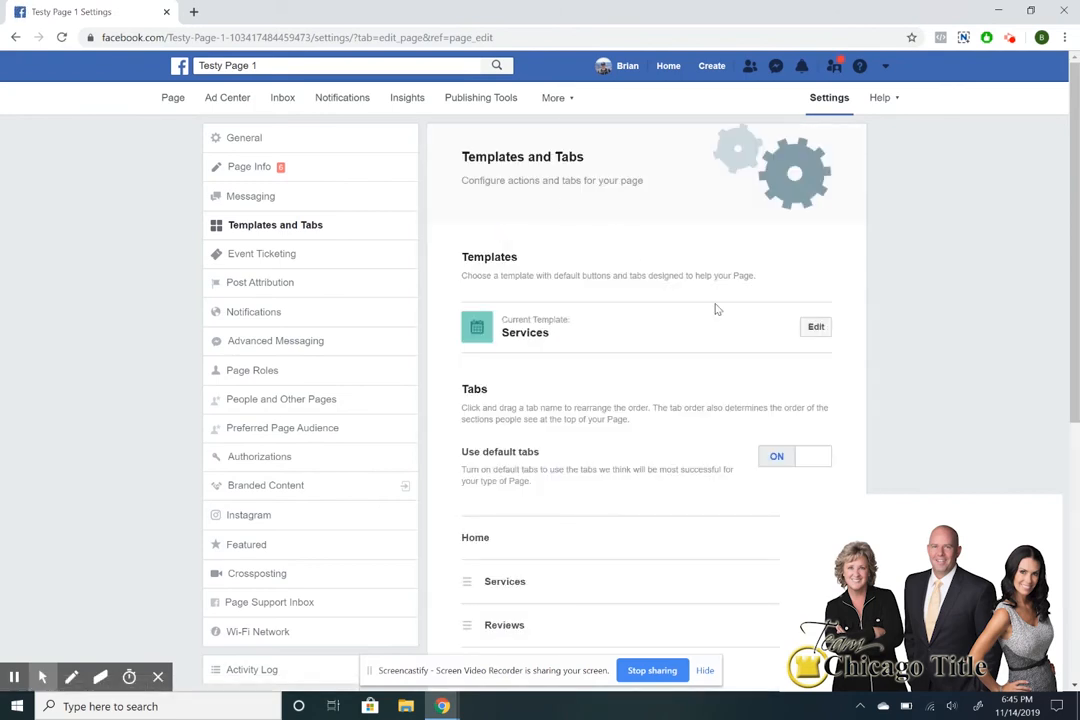
Check the Services and Videos tab settings, then switch Show Events tab off and save.
scroll(716, 310, "down", 3)
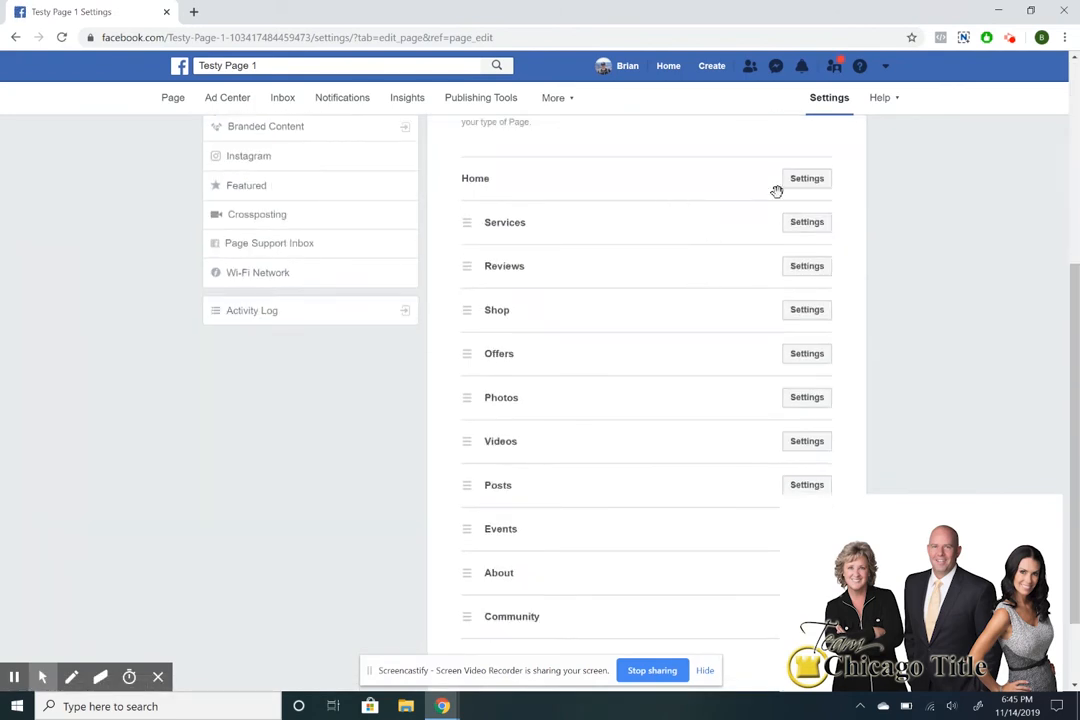
left_click(802, 222)
left_click(804, 406)
left_click(810, 444)
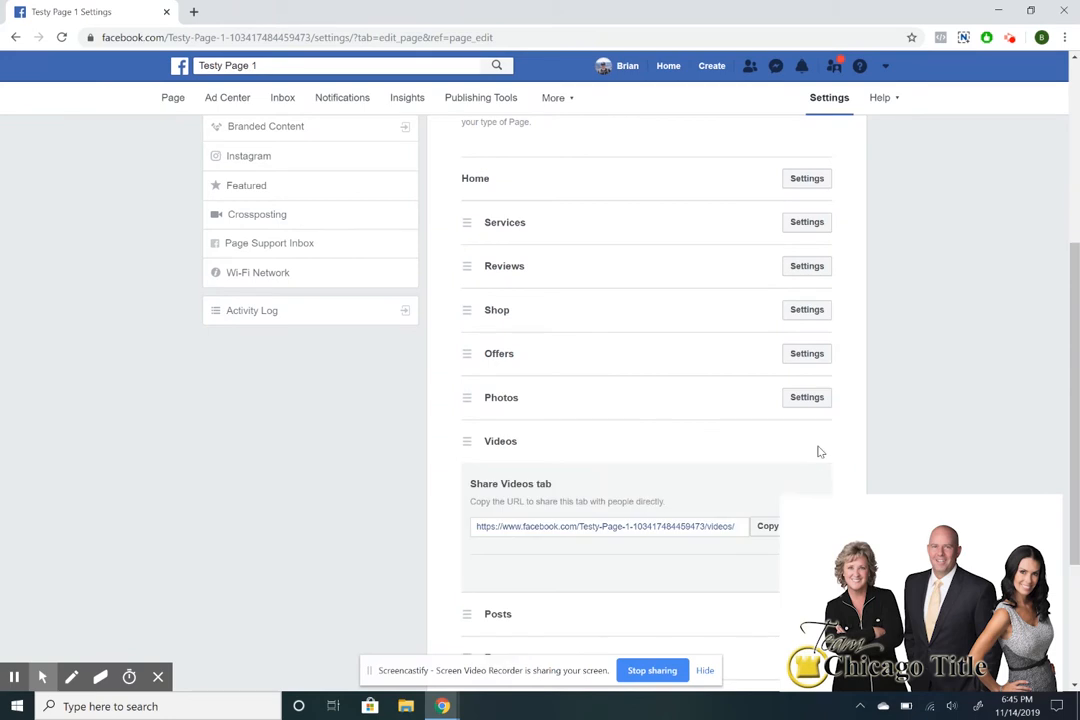
left_click(808, 574)
left_click(785, 528)
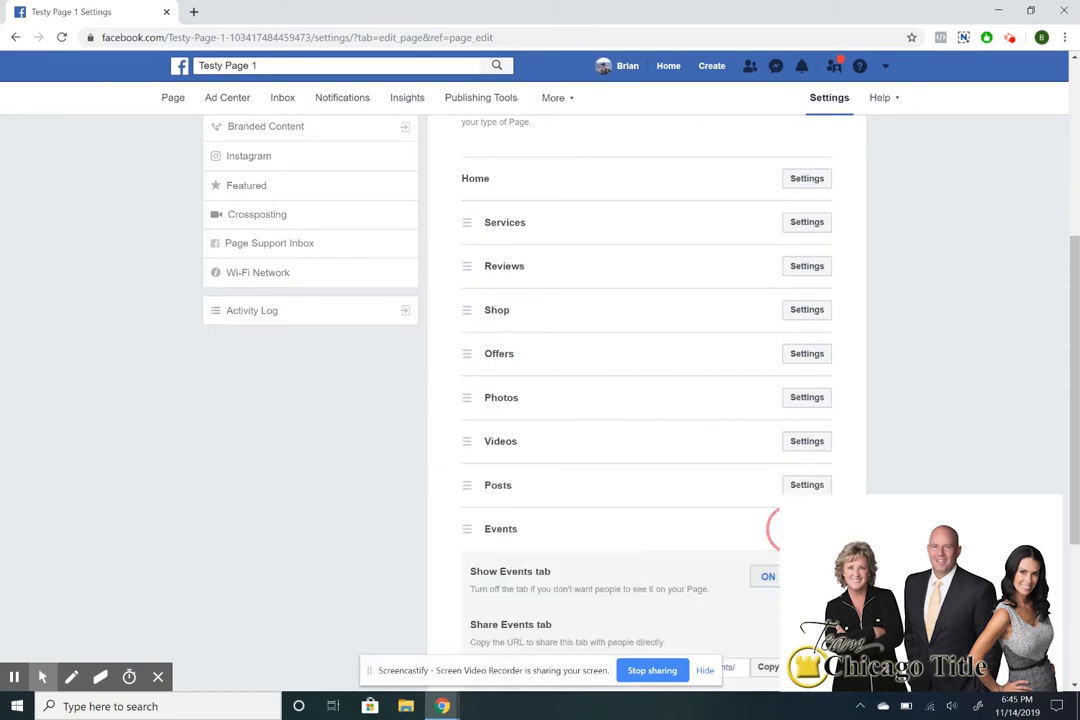
scroll(709, 480, "down", 2)
left_click(767, 365)
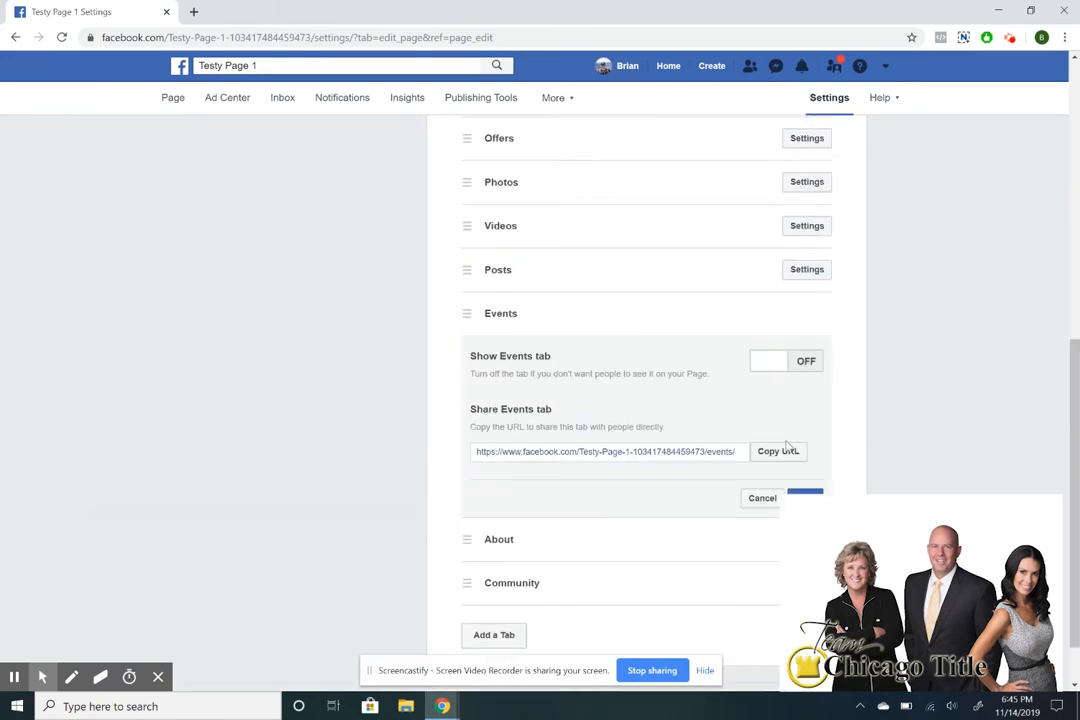
left_click(798, 495)
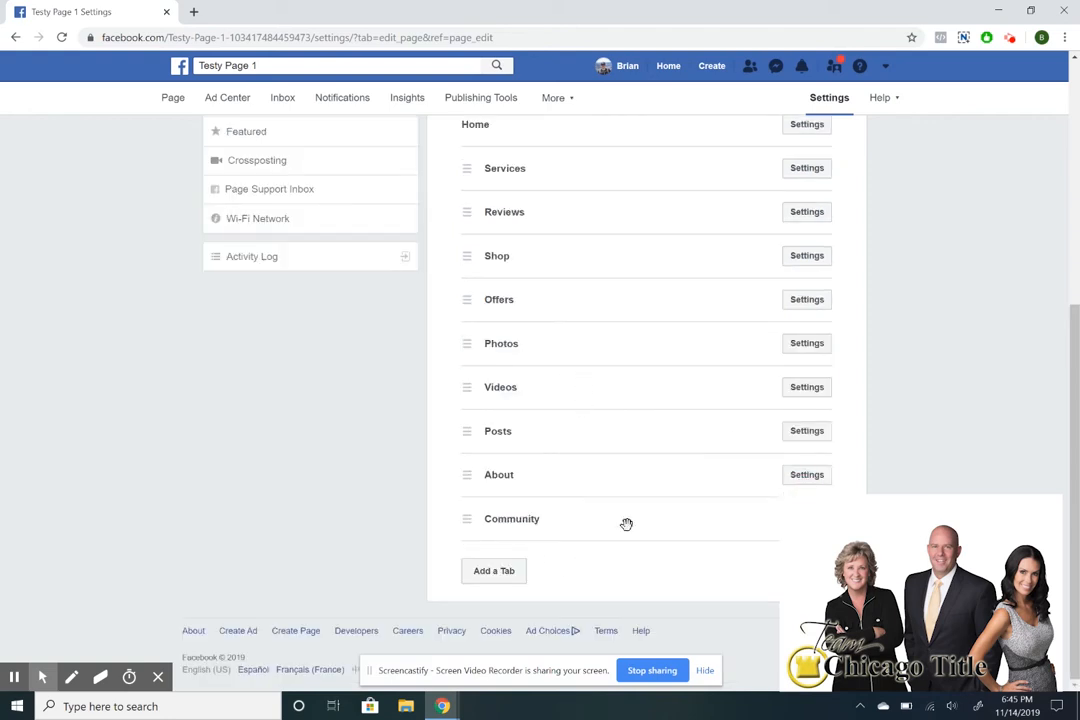
Browse the Add a Tab list and available templates, closing both with the Services template kept.
left_click(485, 582)
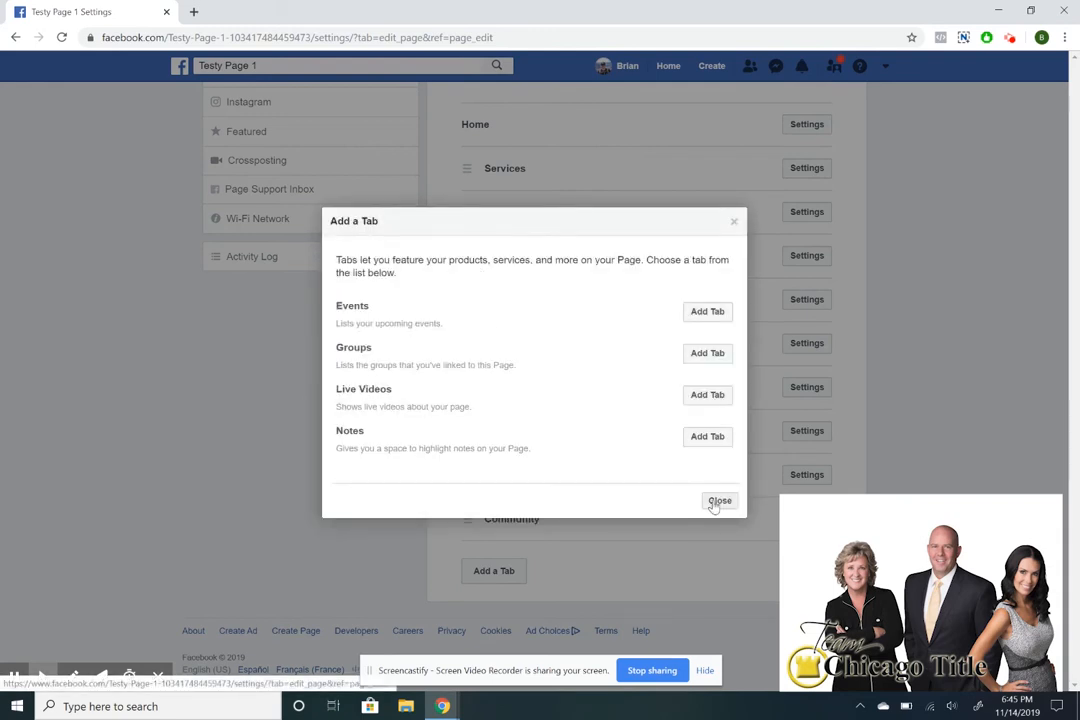
left_click_drag(455, 391, 462, 435)
left_click(595, 507)
left_click(723, 497)
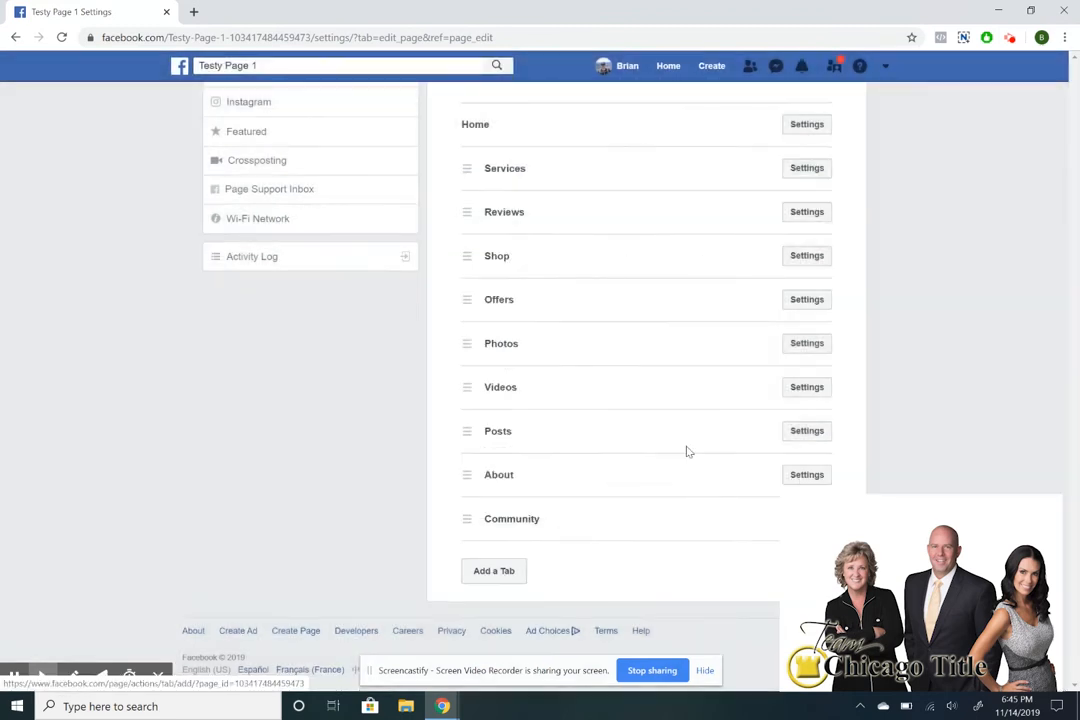
scroll(668, 415, "up", 5)
left_click(816, 328)
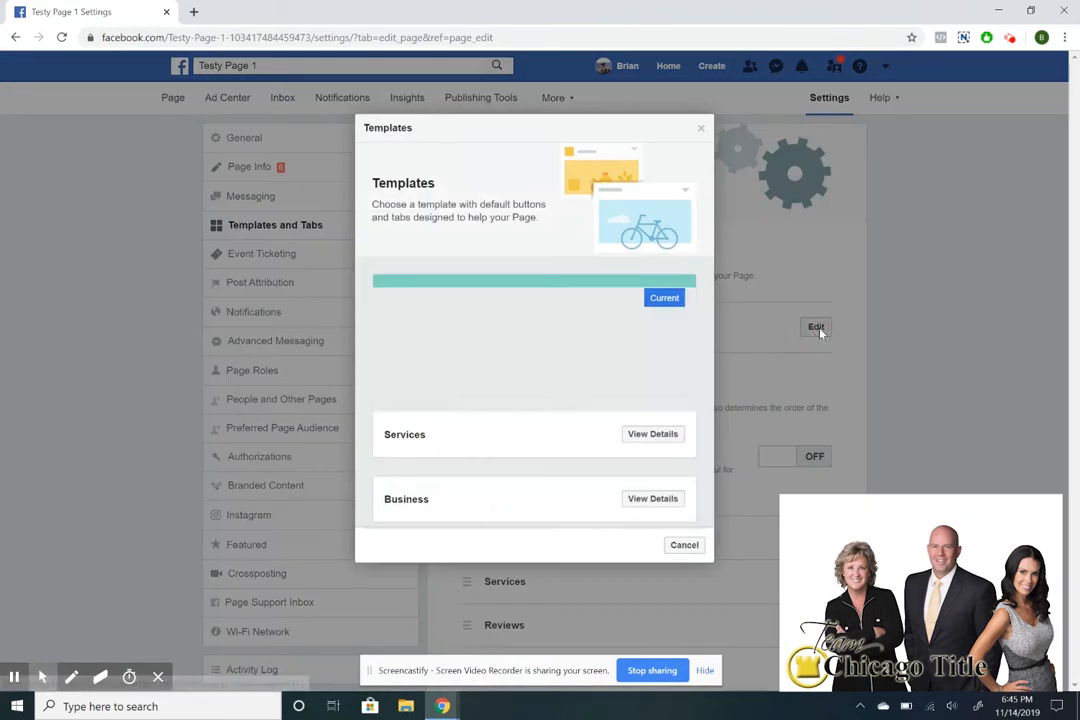
scroll(567, 332, "down", 7)
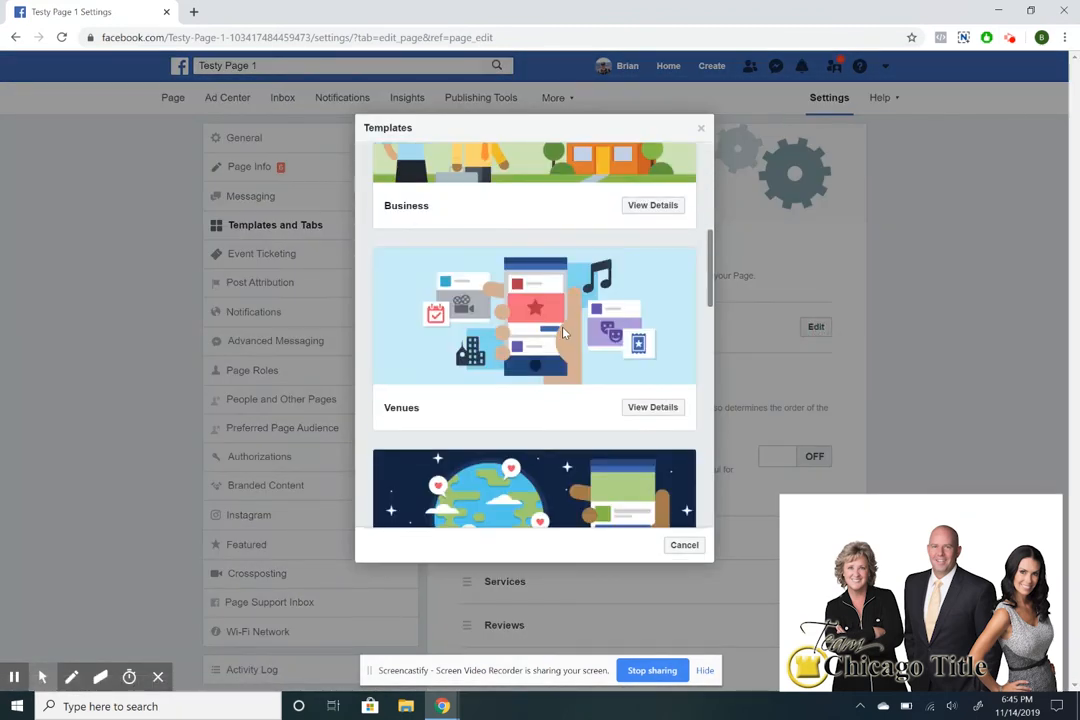
scroll(563, 332, "down", 5)
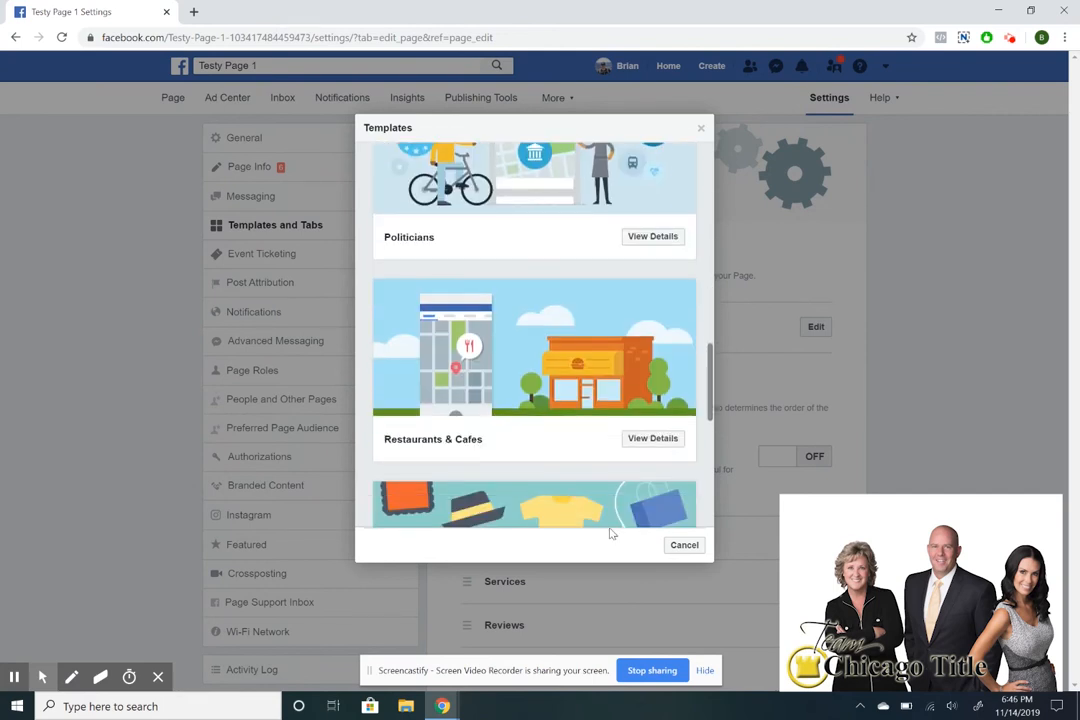
left_click(677, 546)
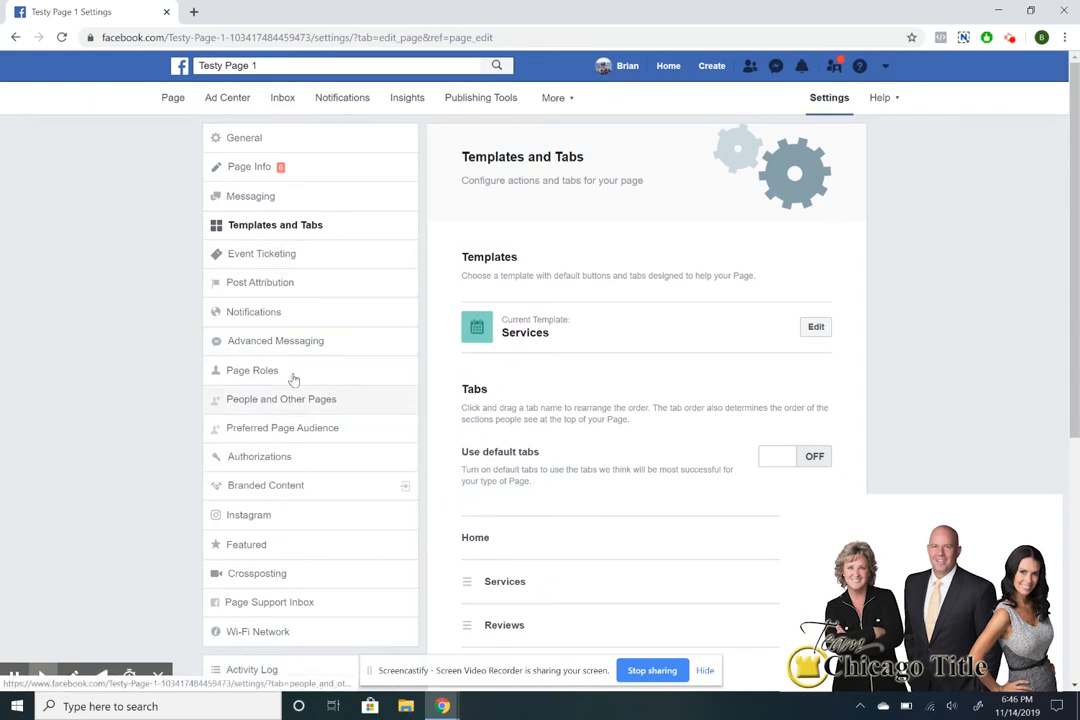
In Messaging settings, switch Show a greeting on.
left_click(288, 198)
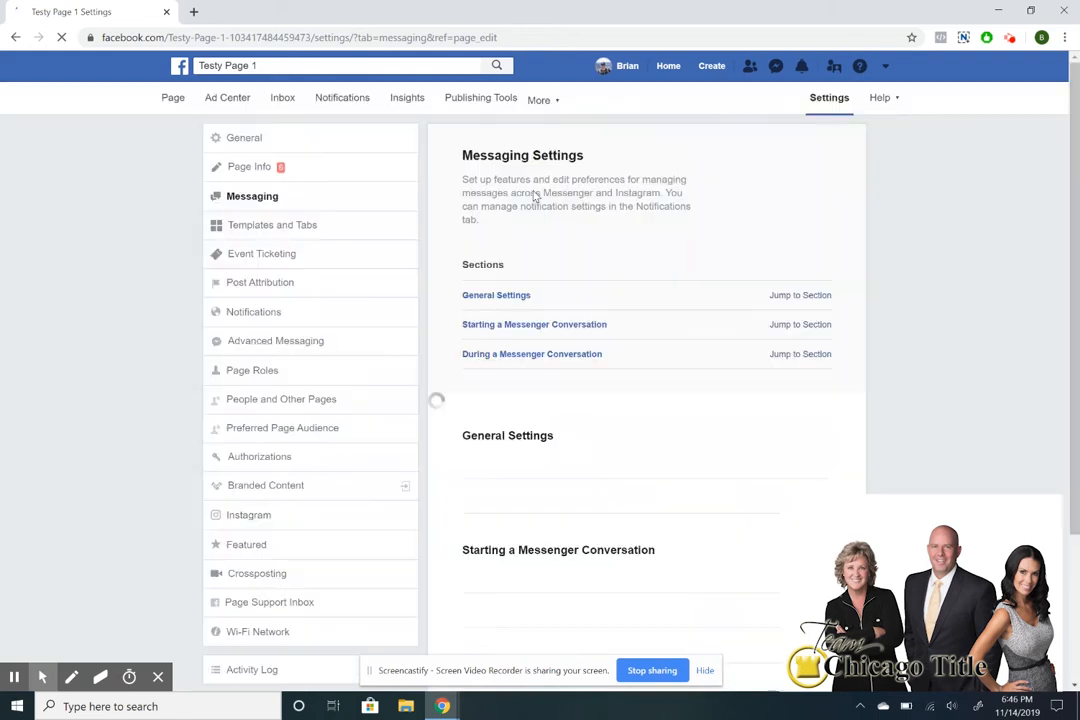
scroll(535, 197, "down", 2)
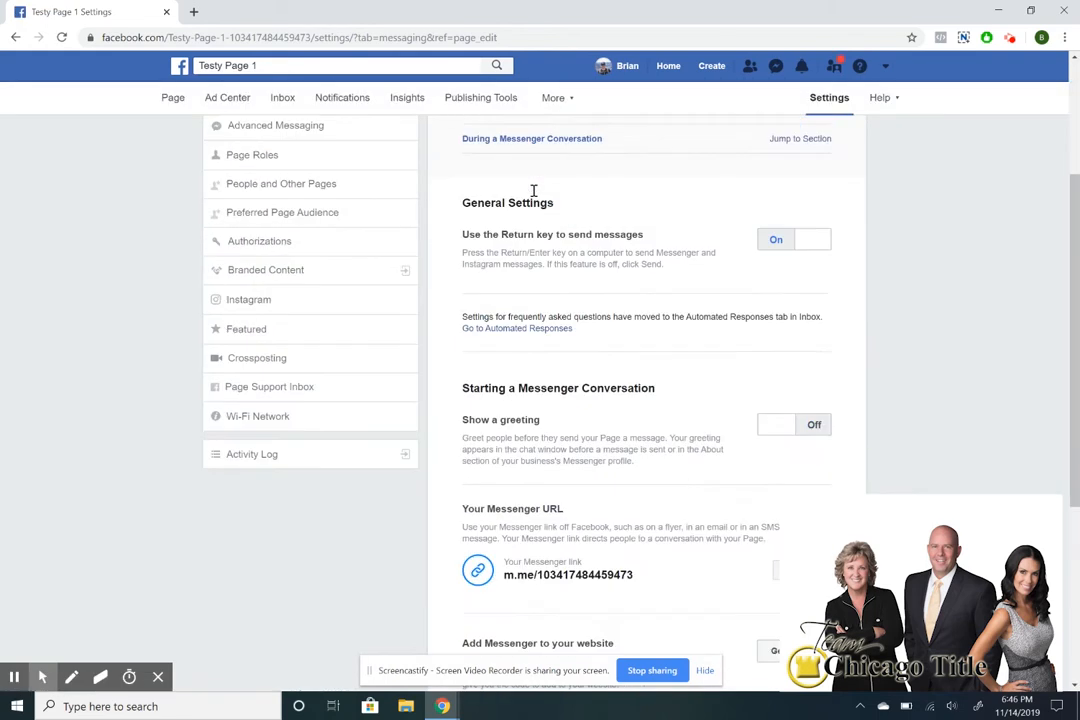
scroll(533, 191, "down", 2)
scroll(535, 198, "down", 1)
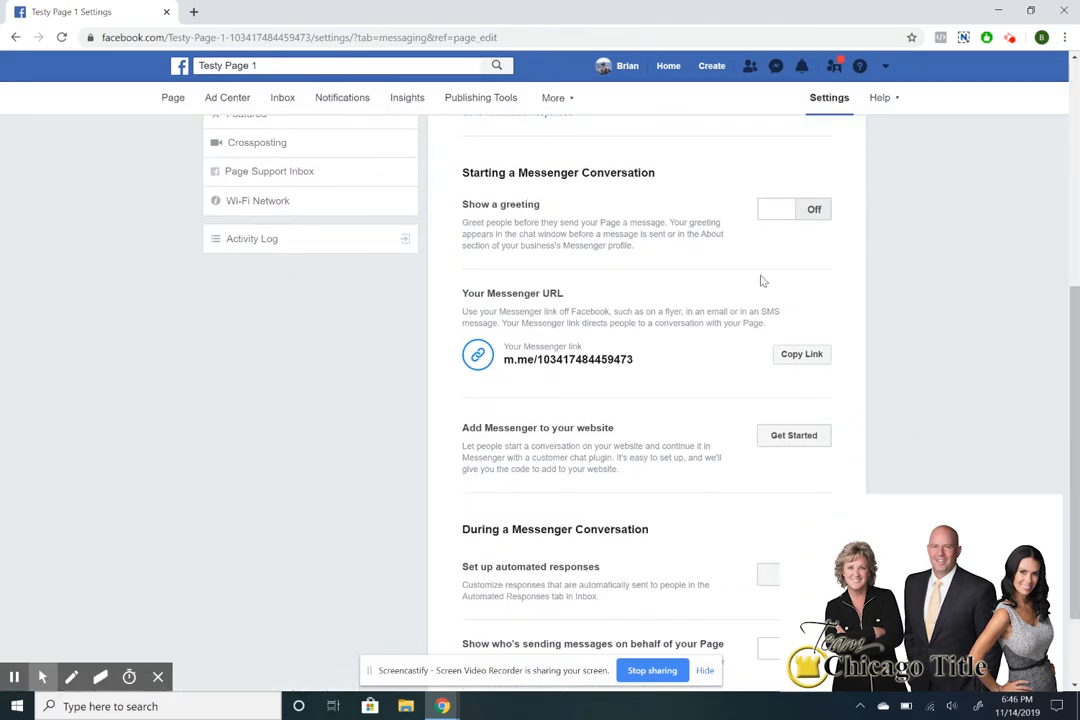
scroll(647, 210, "down", 1)
scroll(647, 210, "up", 1)
left_click(767, 210)
Rewrite the greeting as 'Hi [First name]! Thanks for visiting my page, how can I help you today?'.
left_click(771, 242)
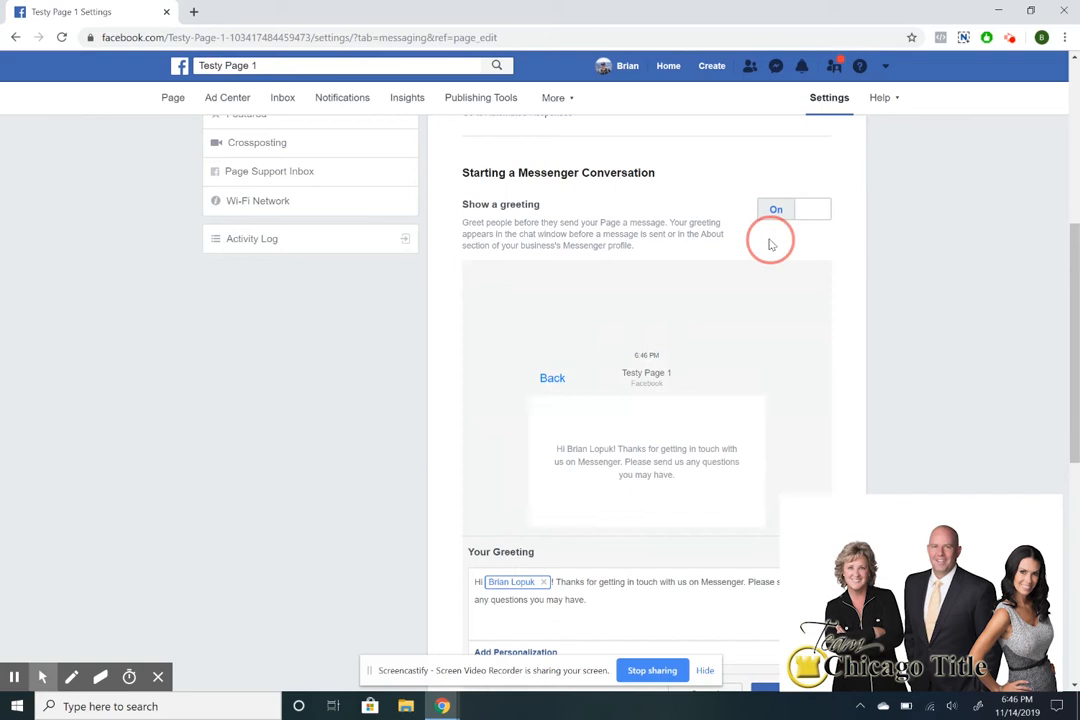
scroll(740, 420, "down", 3)
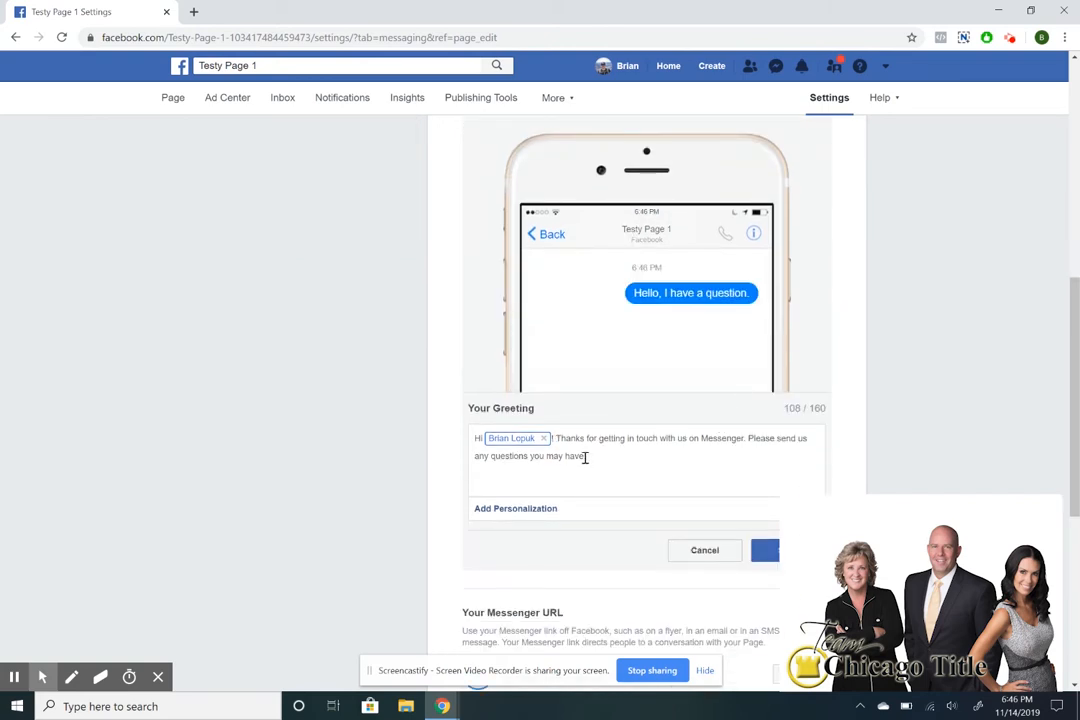
left_click_drag(585, 455, 556, 440)
type("Thanks for vidiin")
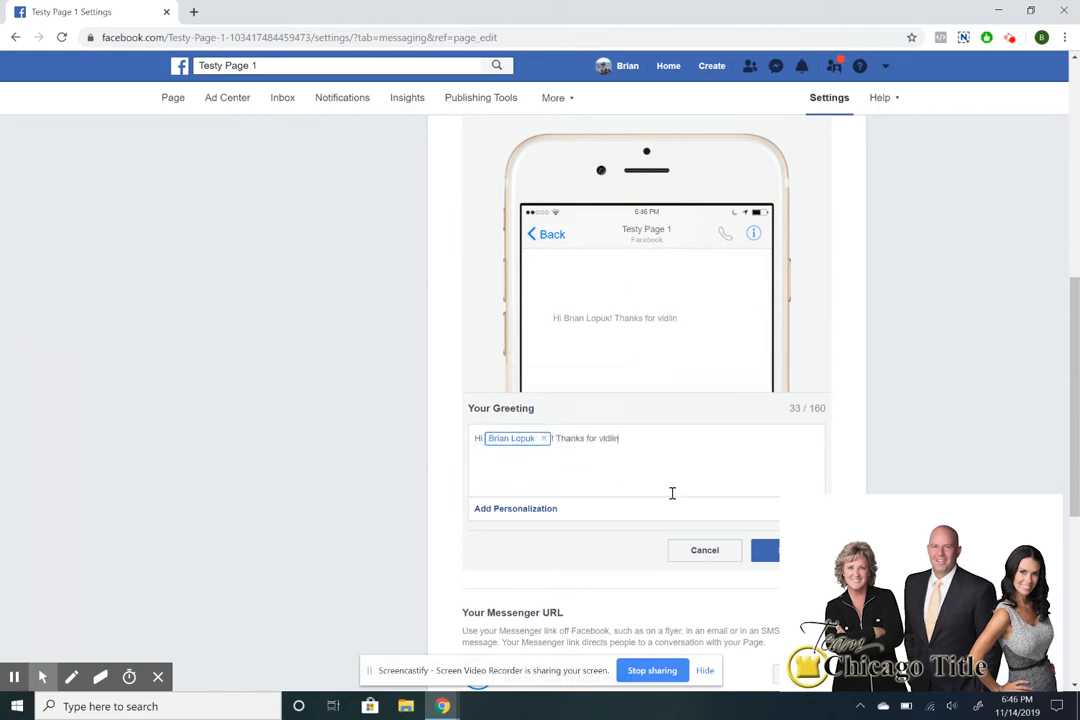
type("siting my p")
key("BackSpace")
type("age, how can I help you")
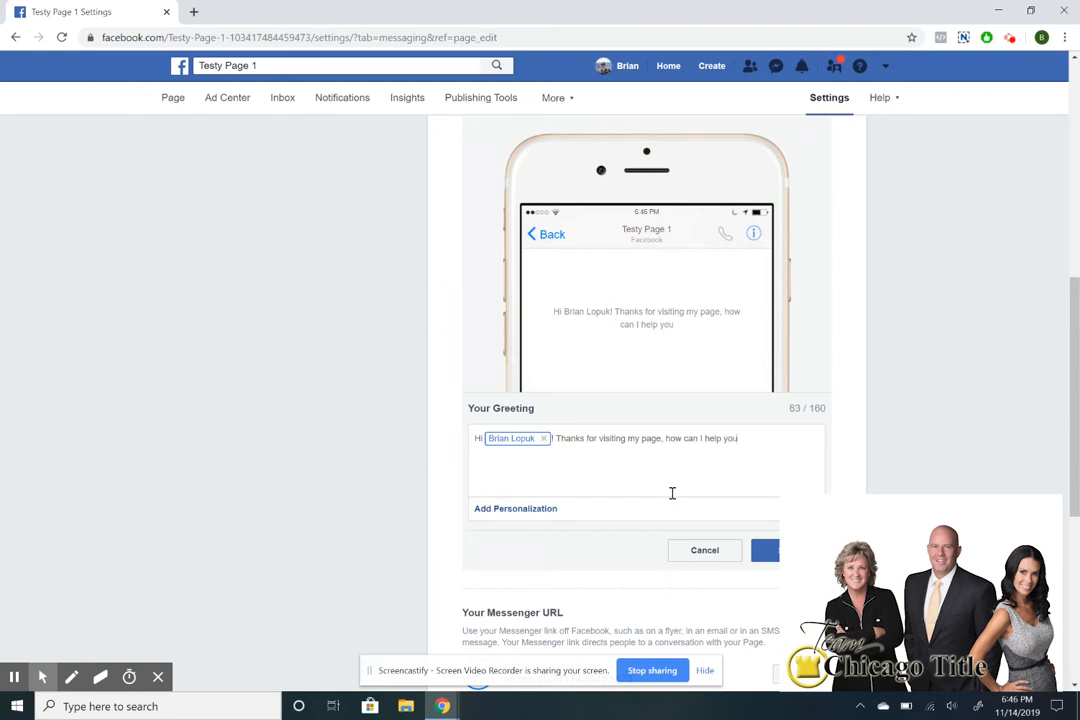
type(" today?")
left_click(540, 509)
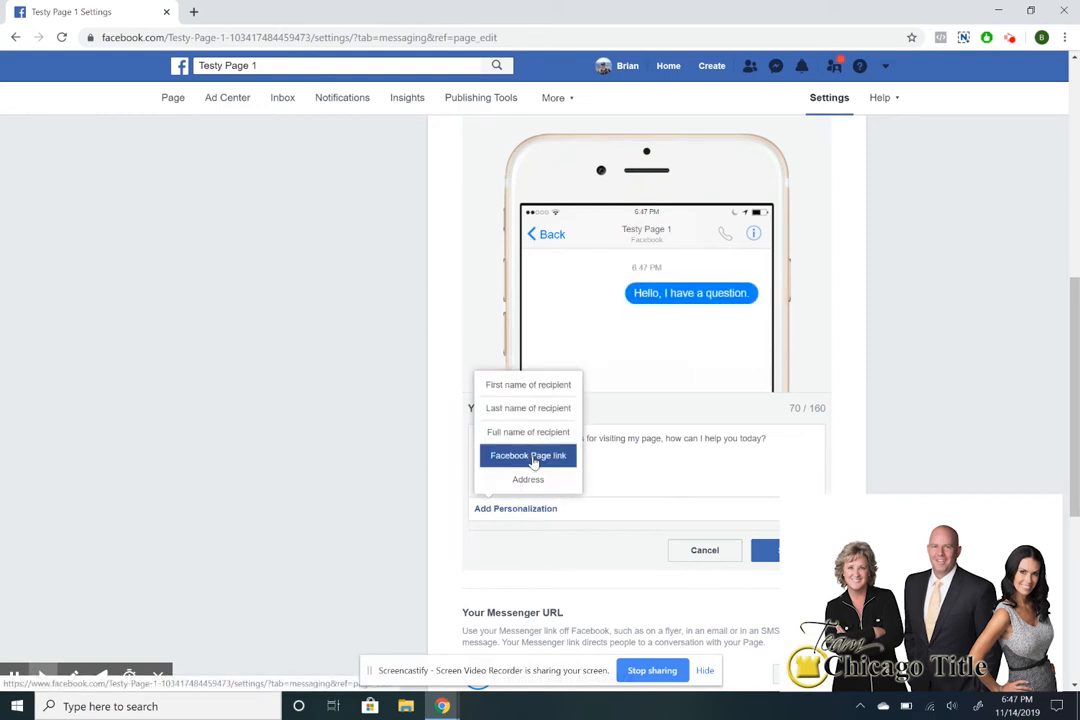
left_click(684, 458)
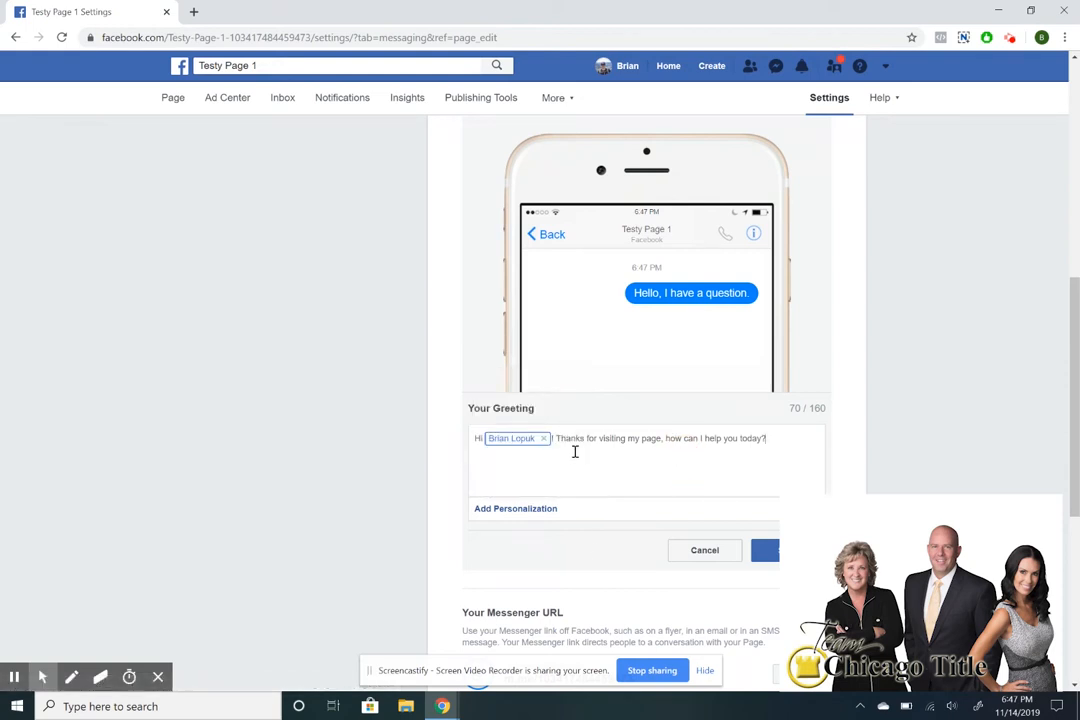
left_click(543, 438)
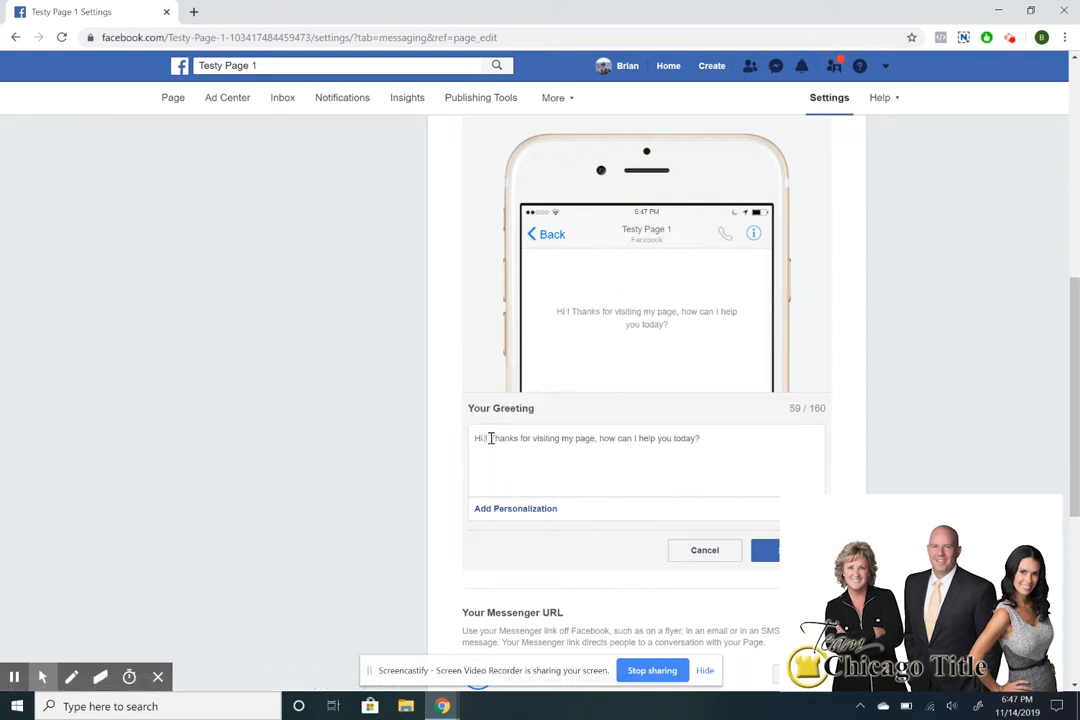
left_click(516, 508)
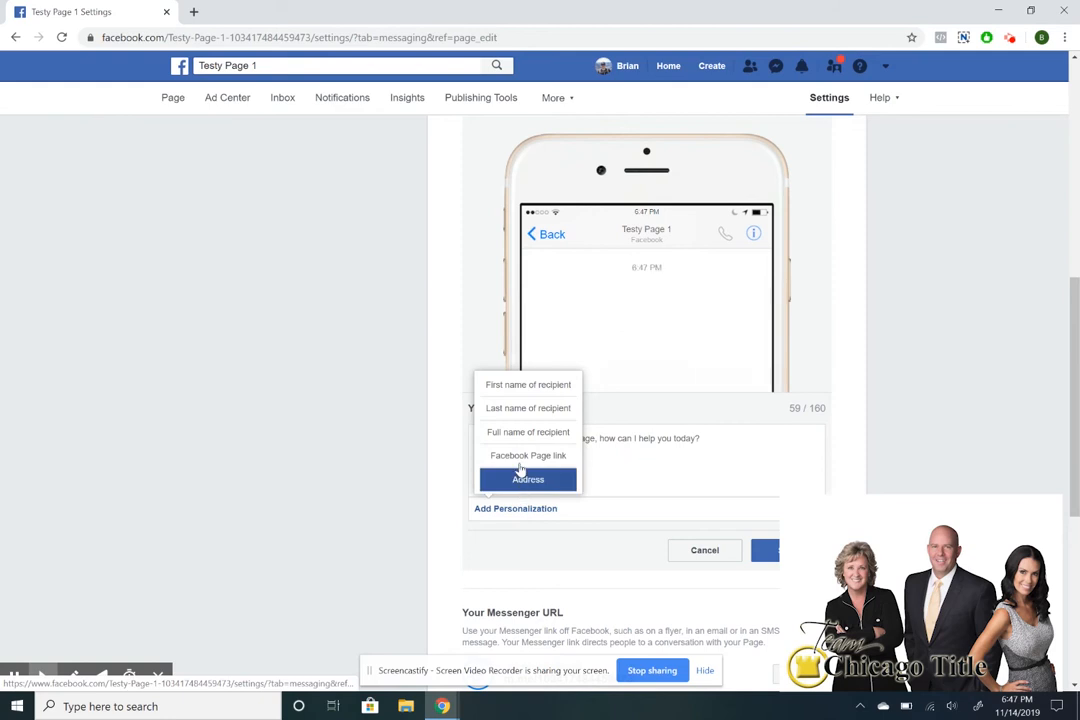
left_click(526, 392)
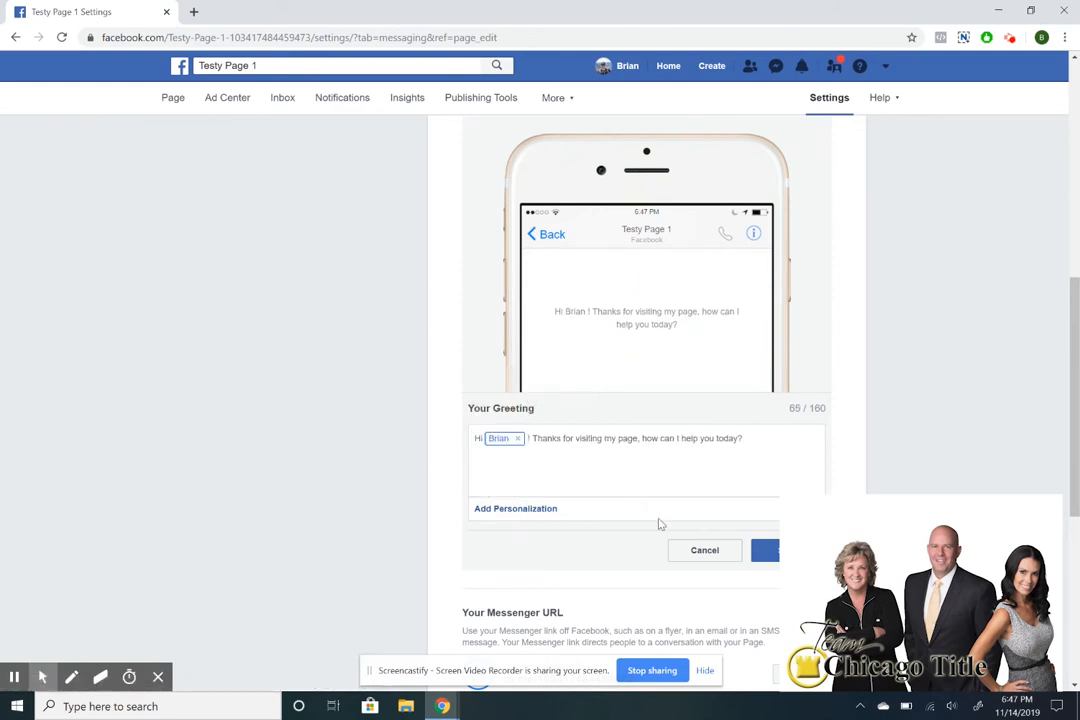
key("BackSpace")
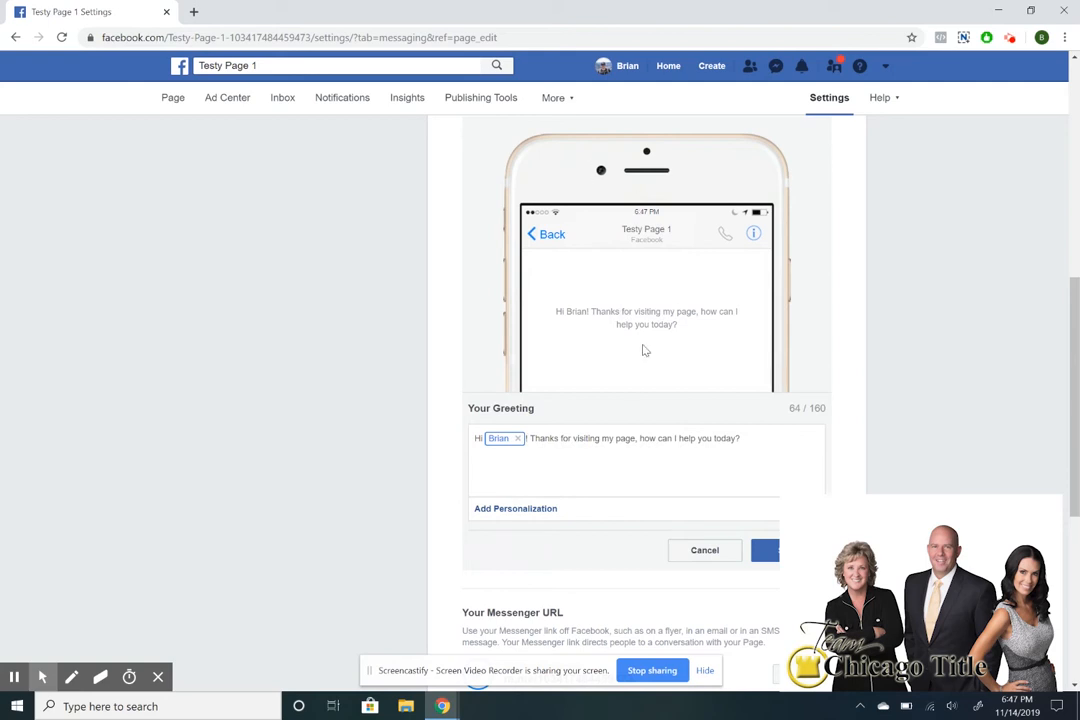
Scroll over the Messaging settings, then open the Instagram section from the Settings sidebar.
scroll(644, 438, "down", 5)
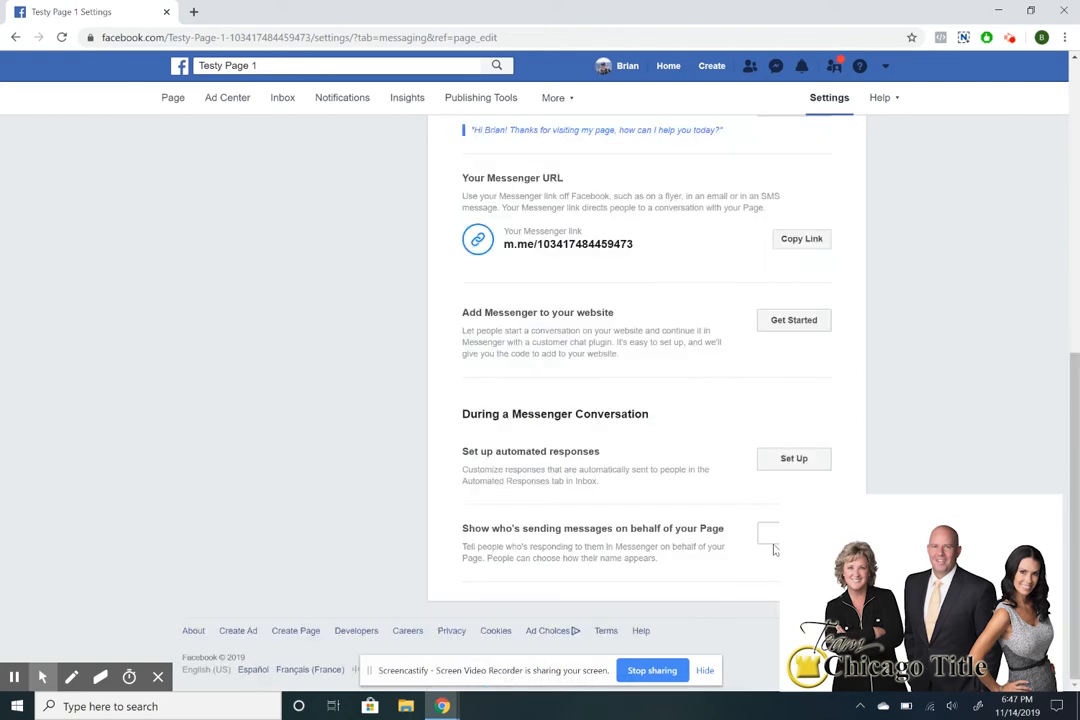
scroll(637, 362, "up", 2)
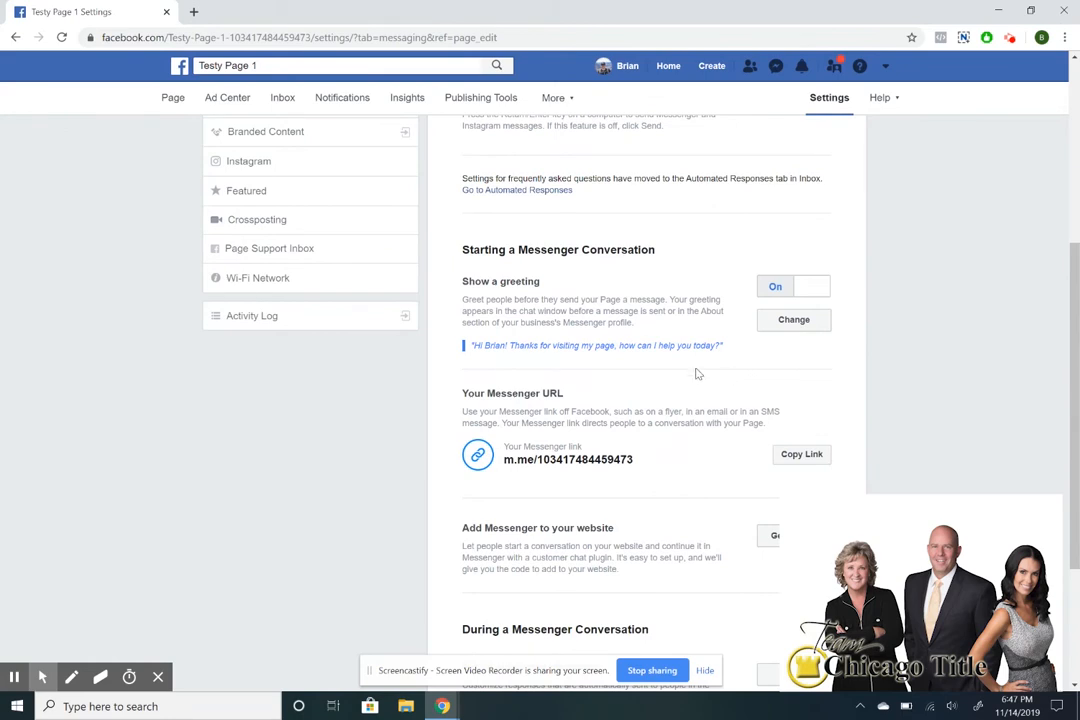
scroll(687, 381, "down", 3)
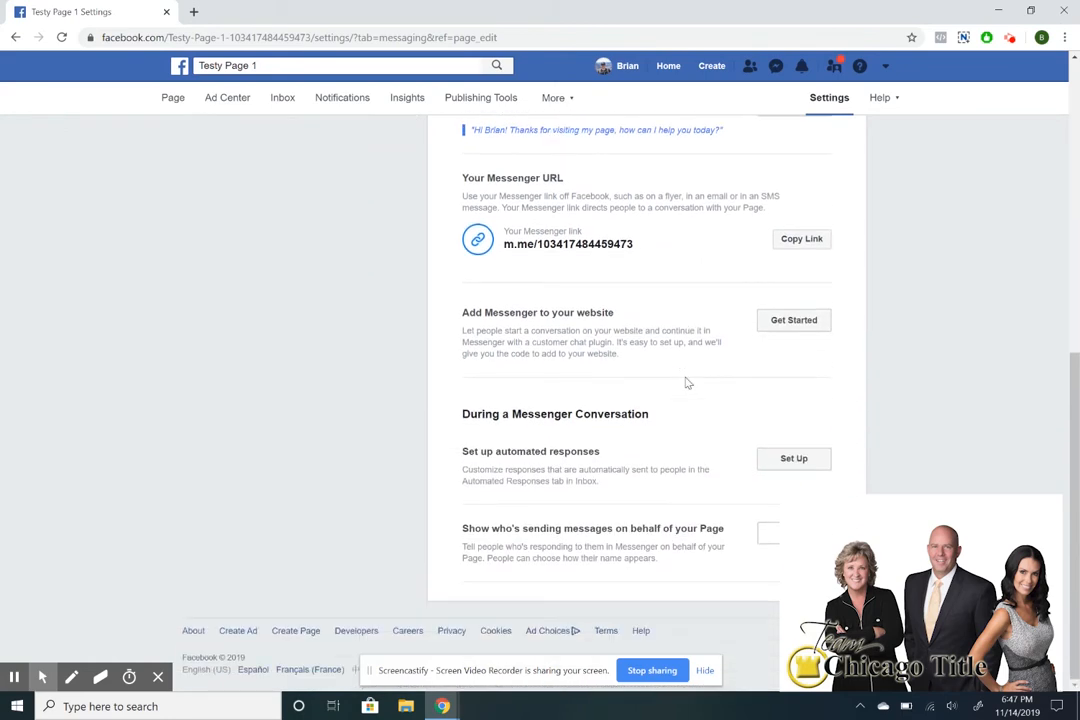
scroll(578, 468, "up", 10)
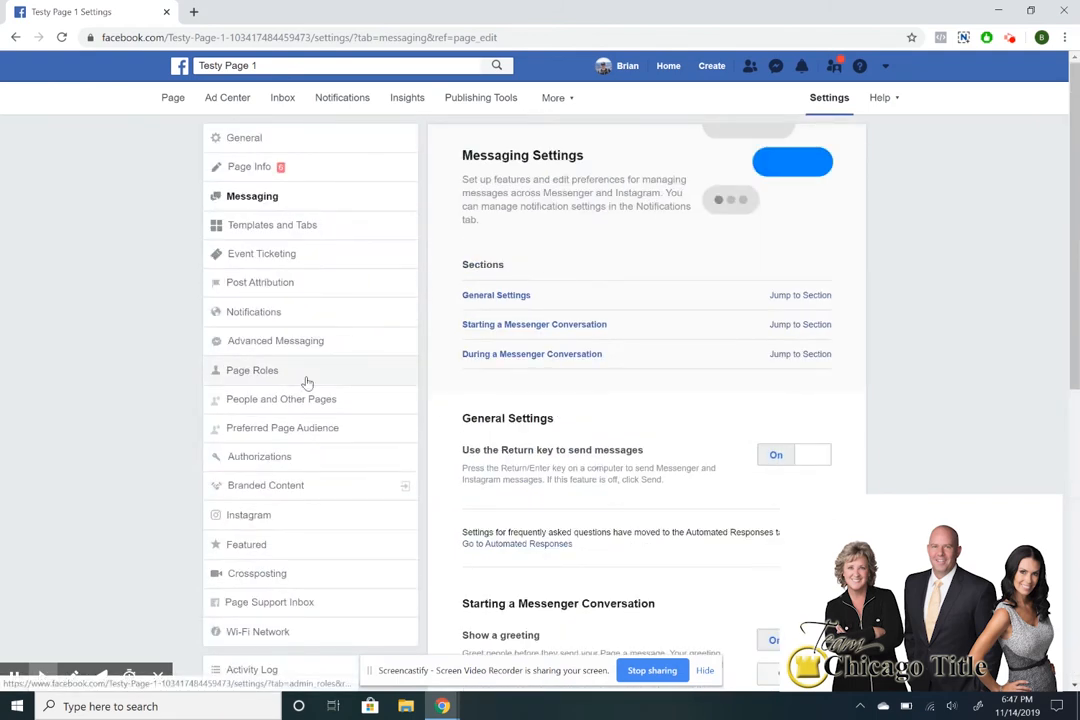
scroll(555, 446, "down", 4)
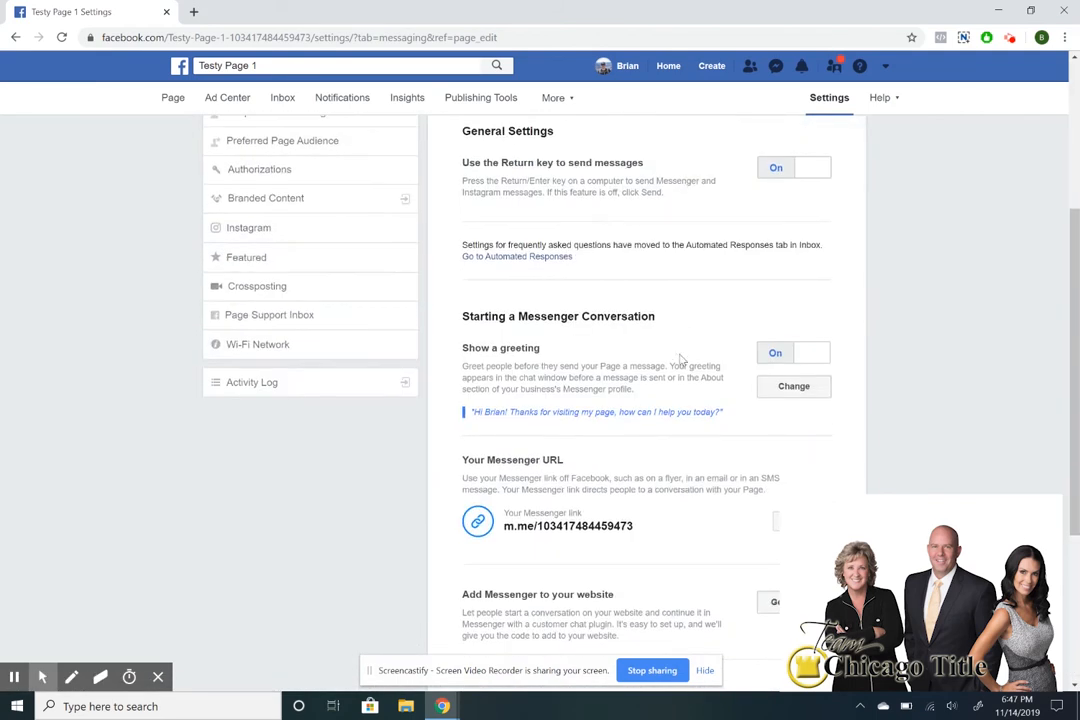
scroll(632, 365, "up", 4)
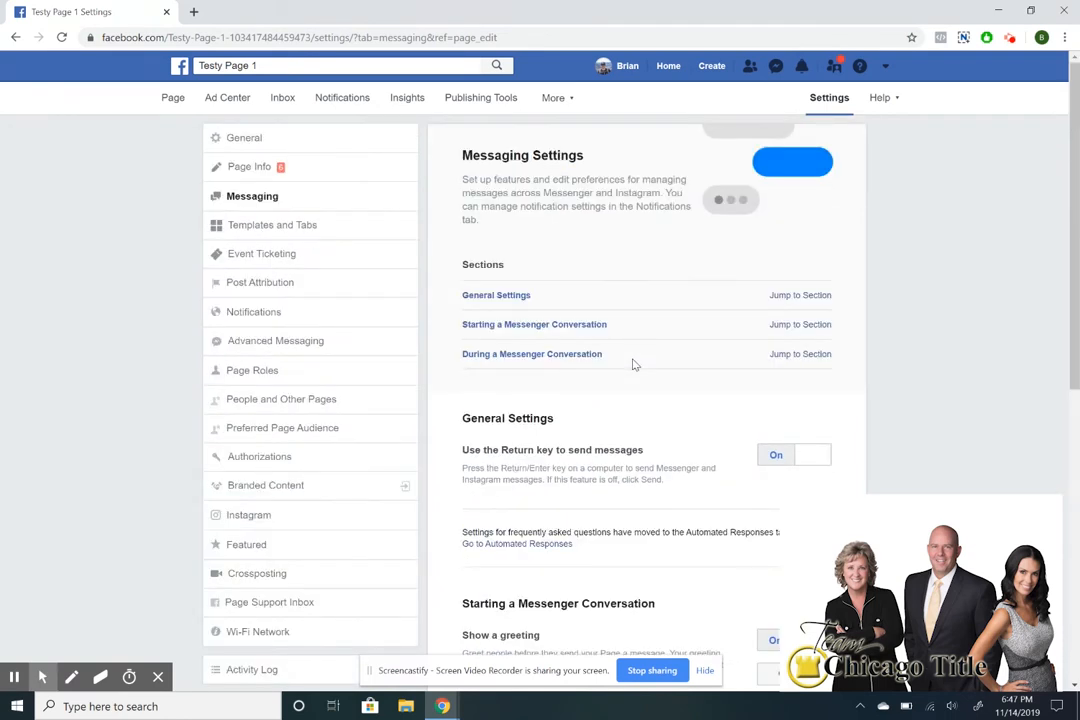
scroll(357, 316, "down", 4)
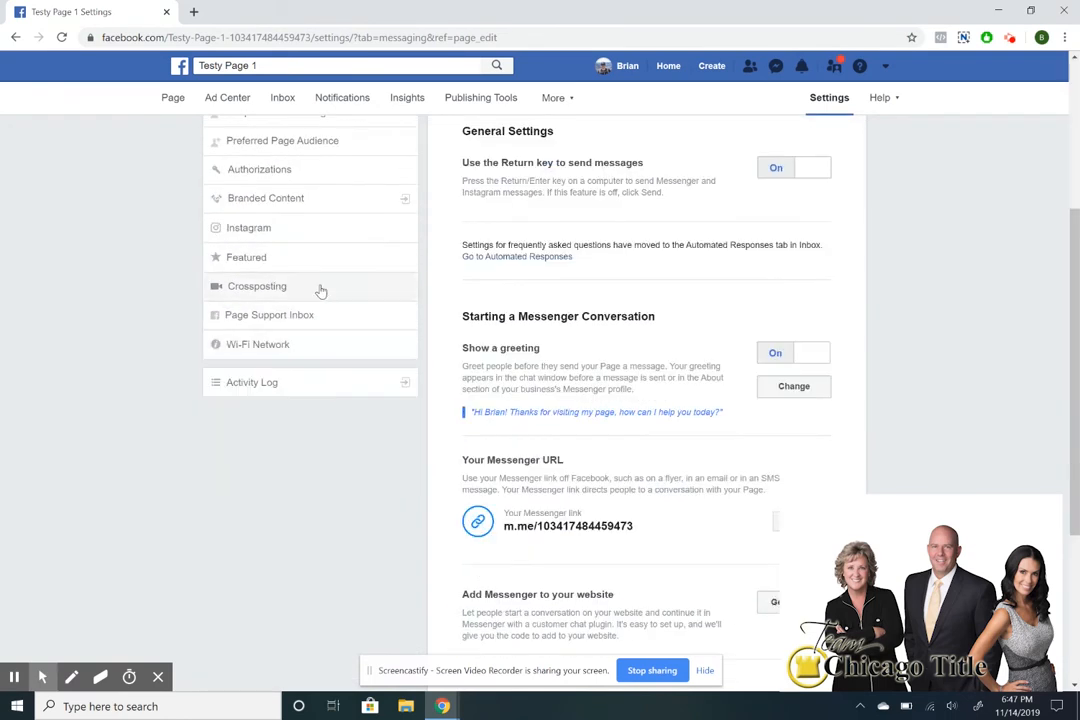
scroll(310, 295, "up", 1)
left_click(290, 303)
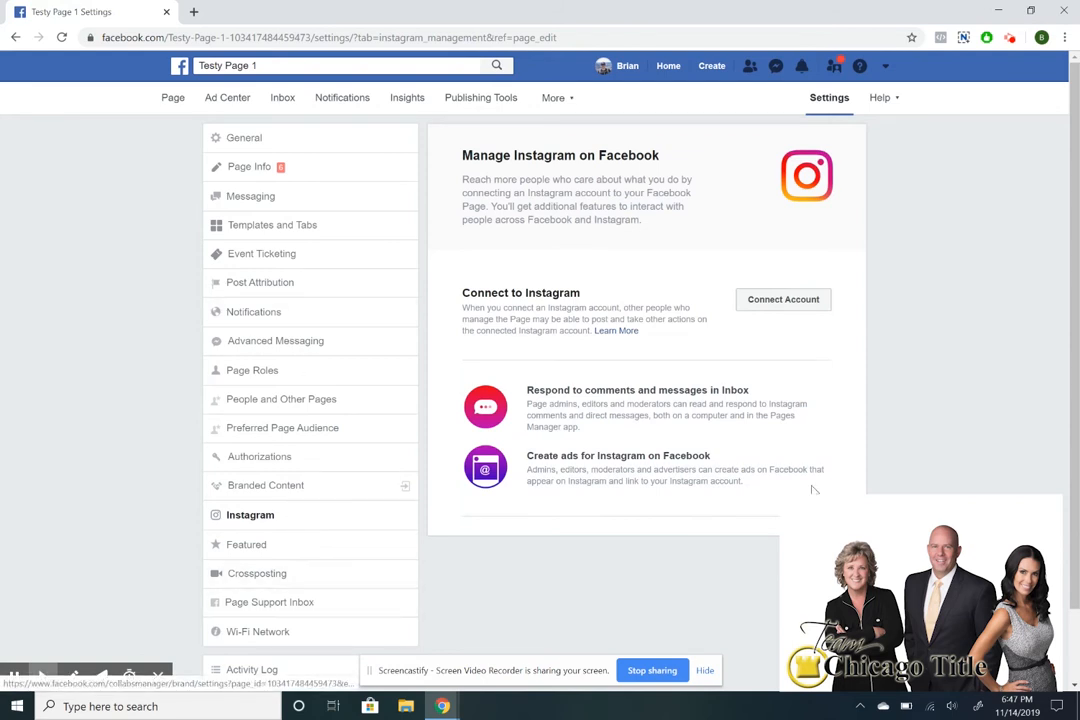
Close the Instagram Connect Account login without connecting and open Page Info.
left_click(771, 301)
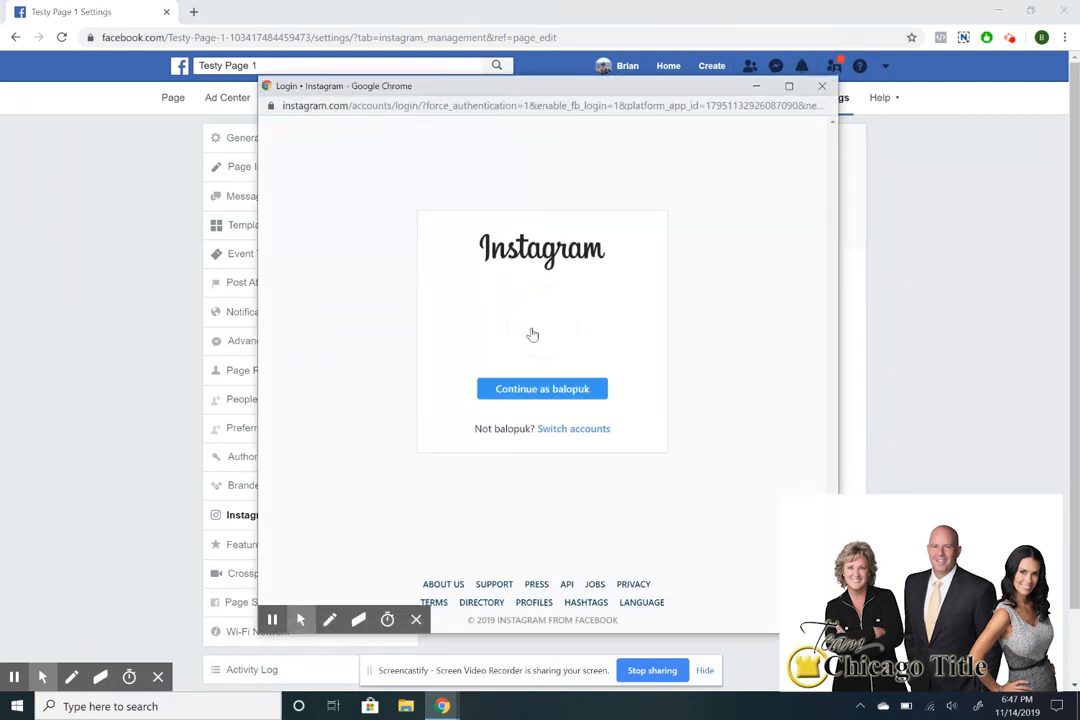
left_click(822, 86)
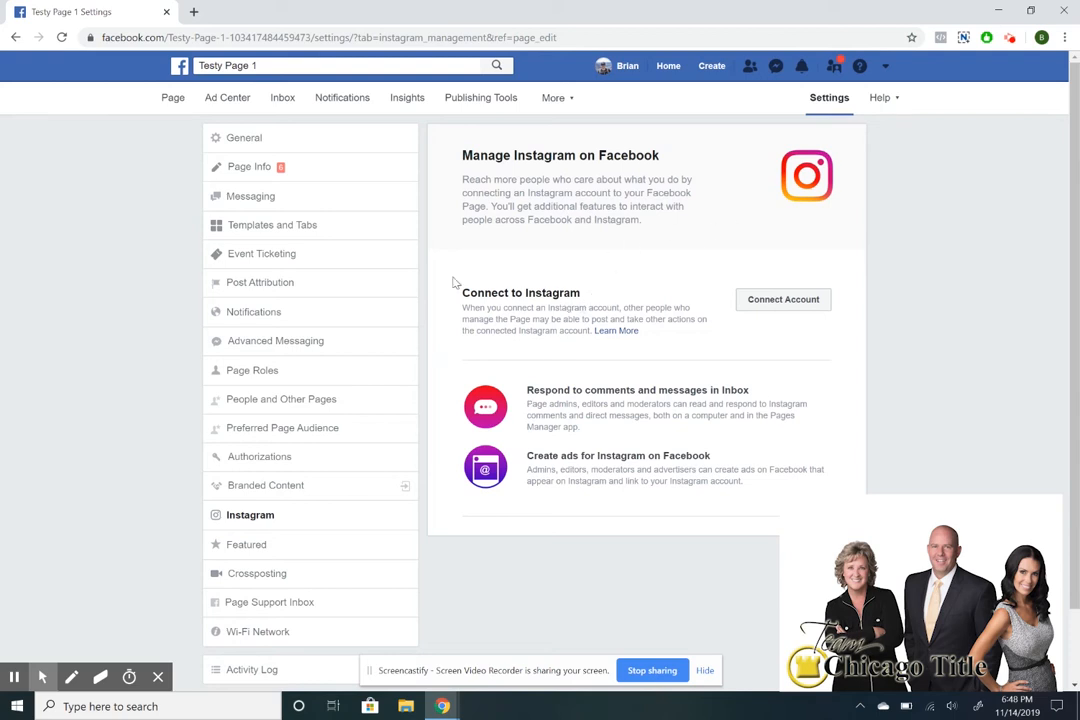
left_click(302, 169)
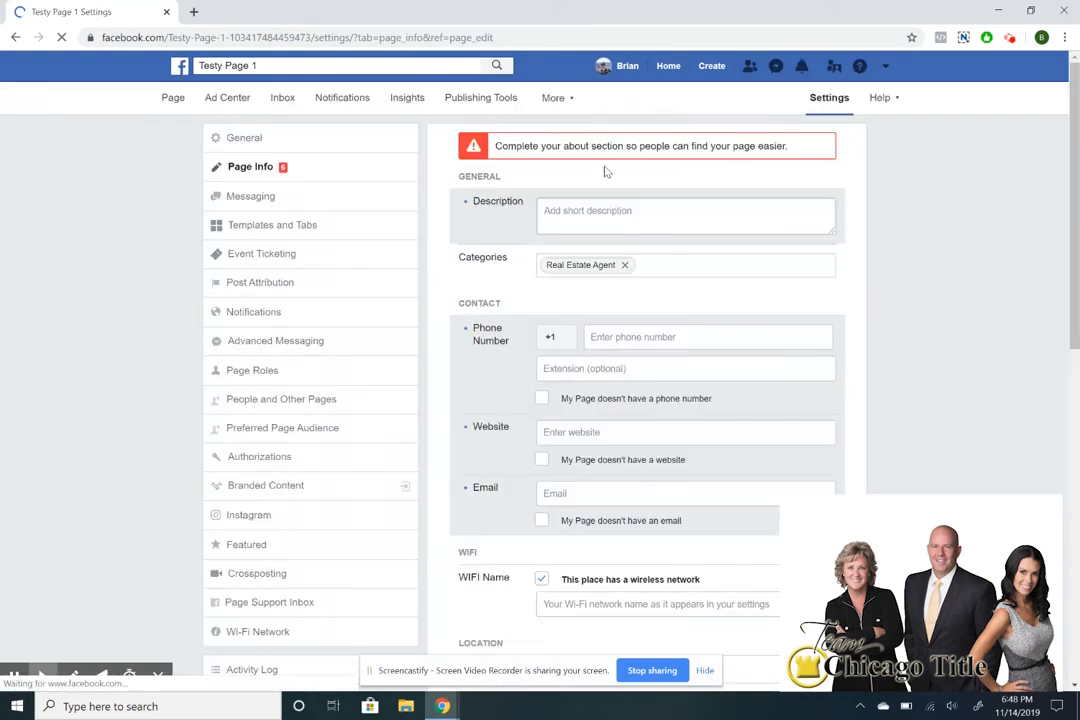
Set the description to 'I am a real estate professional in Brea.' and save.
left_click(607, 210)
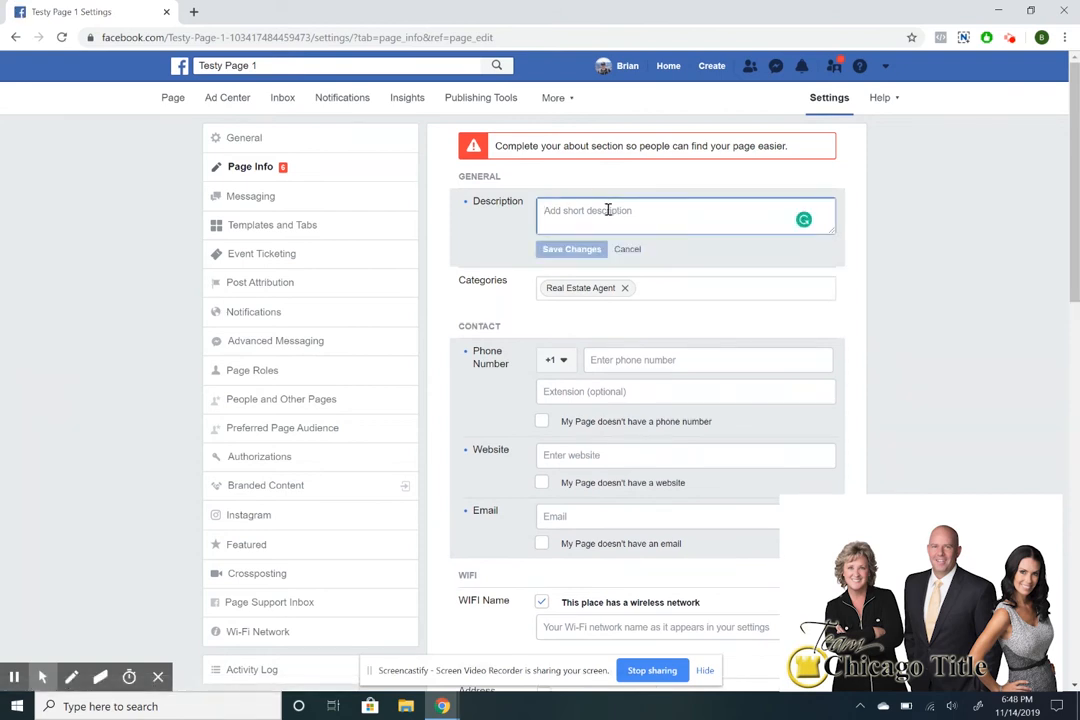
type("nalw")
key("BackSpace")
key("BackSpace")
type("I am rea")
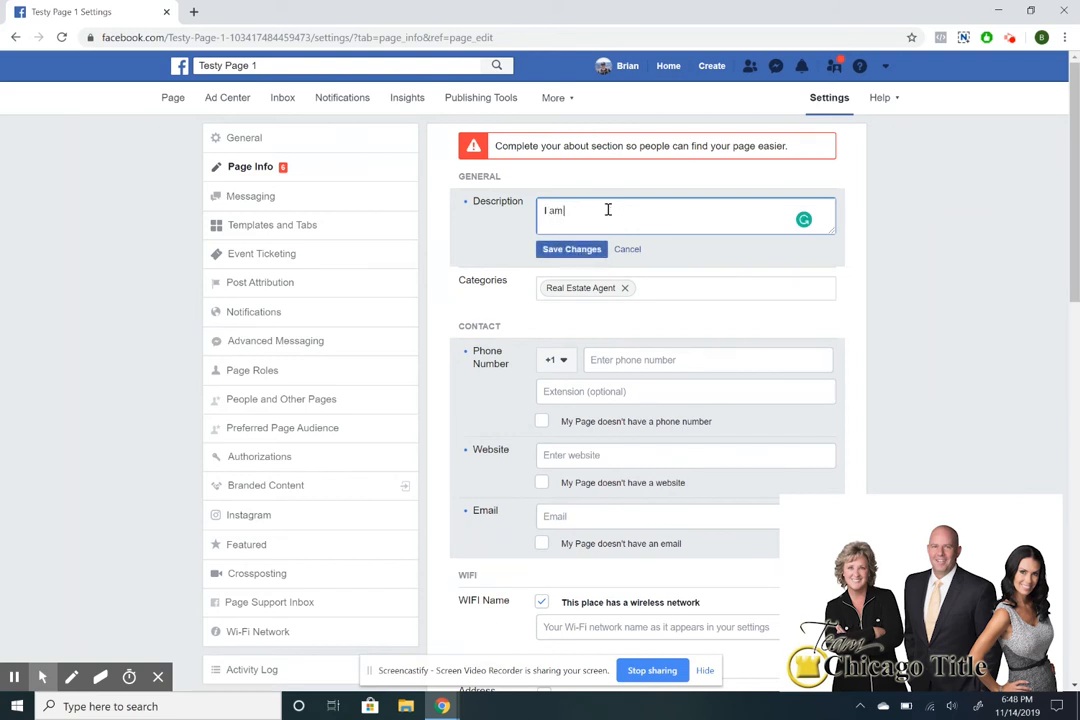
type("estate professional in Brea.")
left_click(576, 249)
Add Real Estate Service and Real Estate to the page categories and save.
left_click(676, 265)
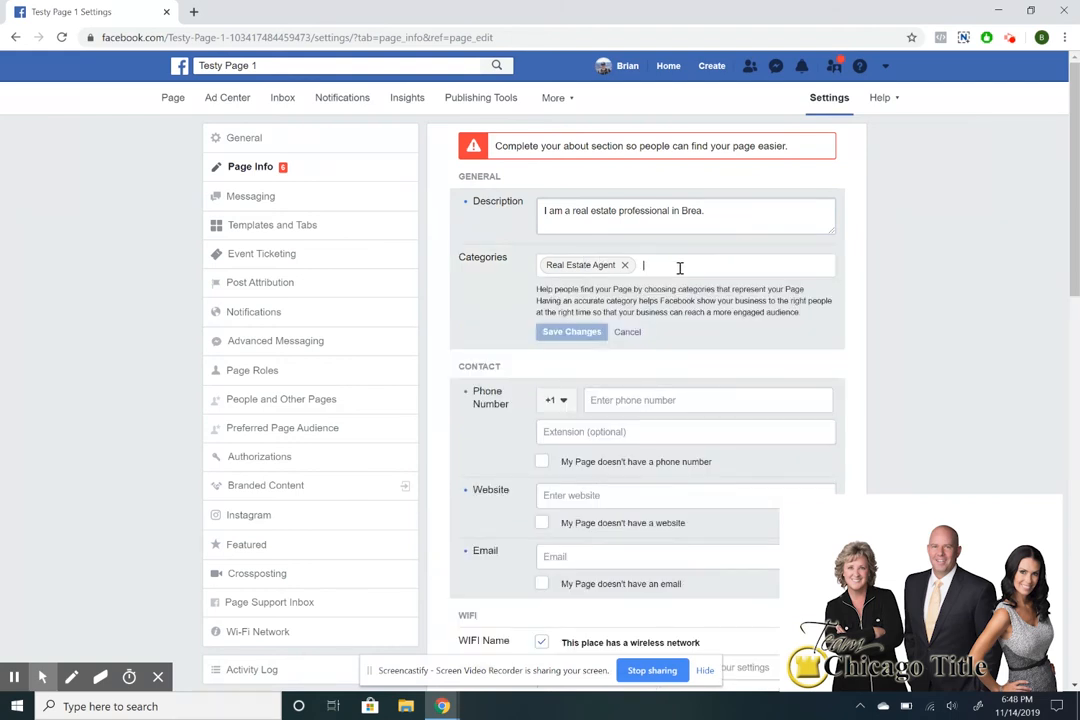
type("Real Estate")
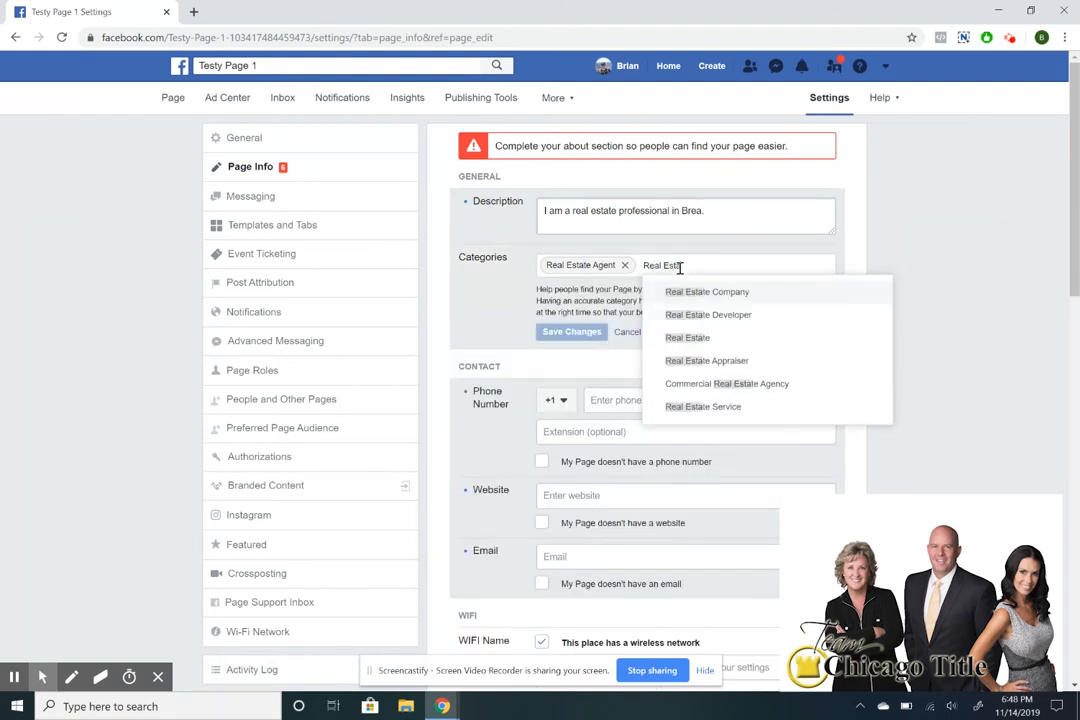
scroll(750, 358, "down", 1)
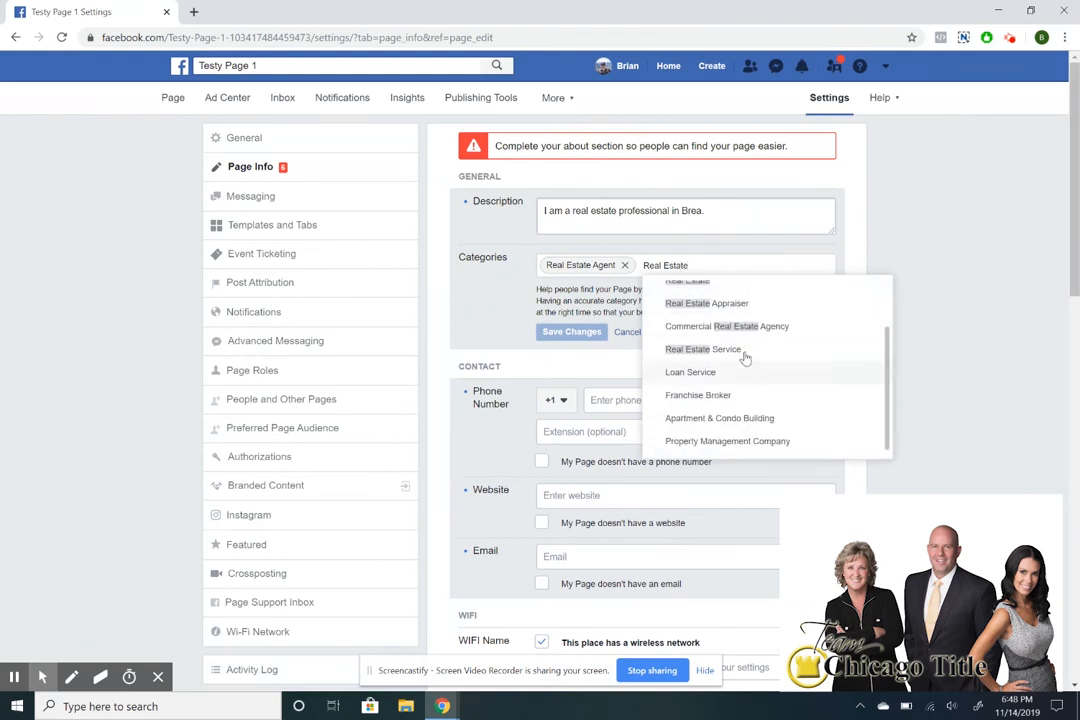
left_click(742, 355)
type("Re")
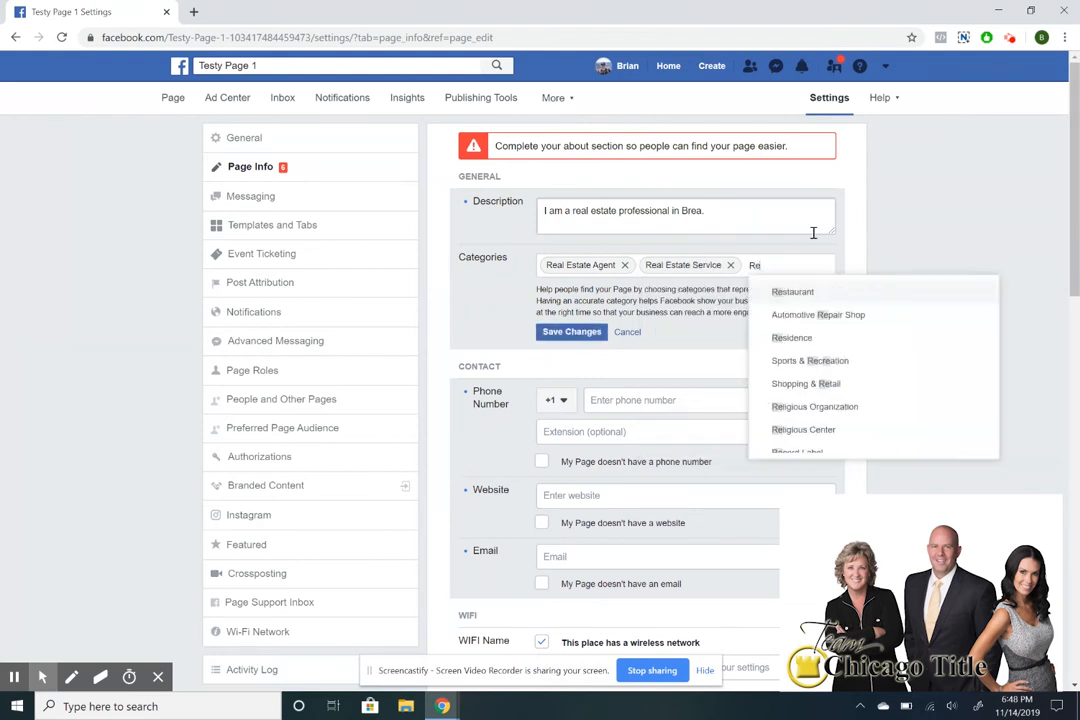
type("al Estate")
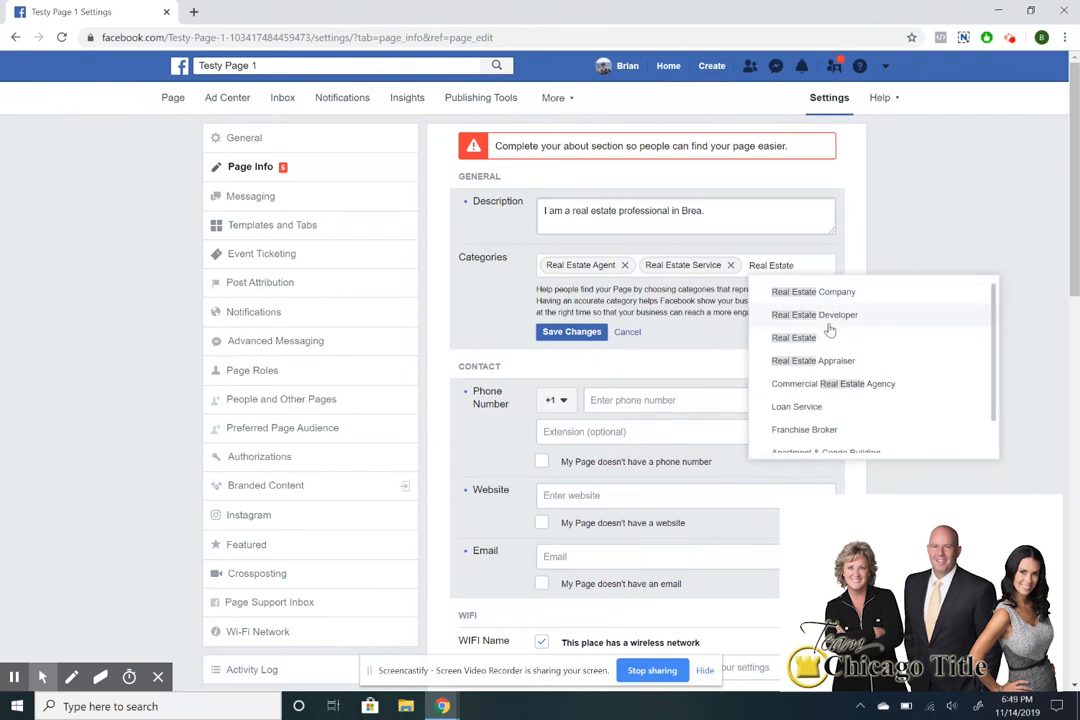
scroll(835, 340, "down", 1)
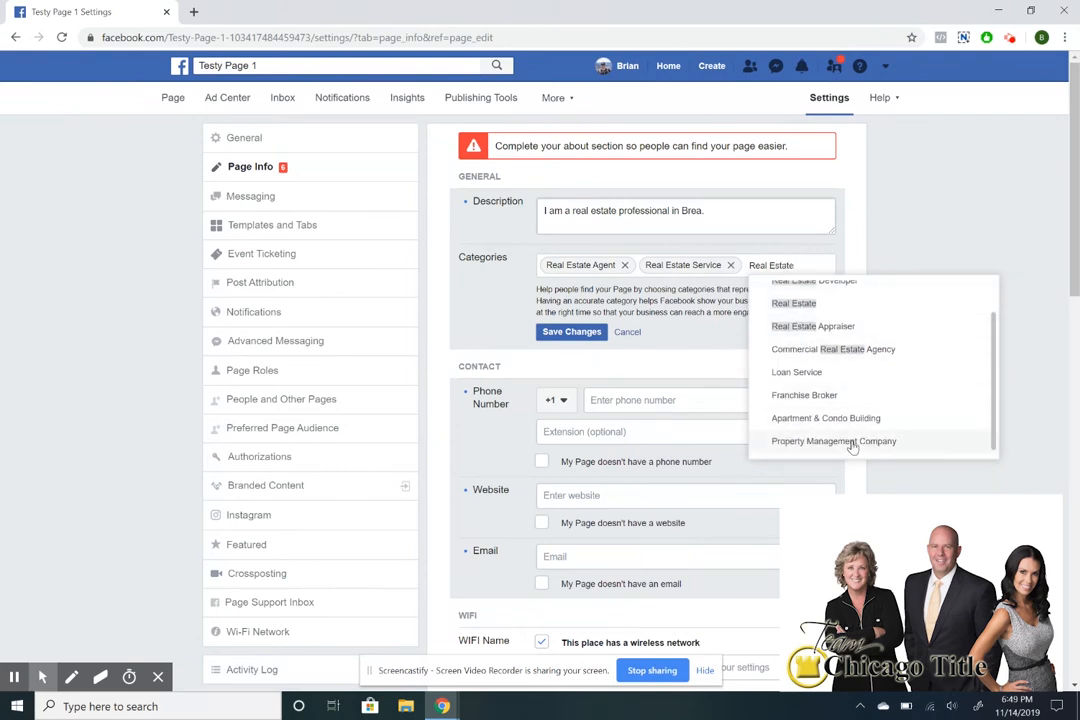
scroll(838, 372, "up", 1)
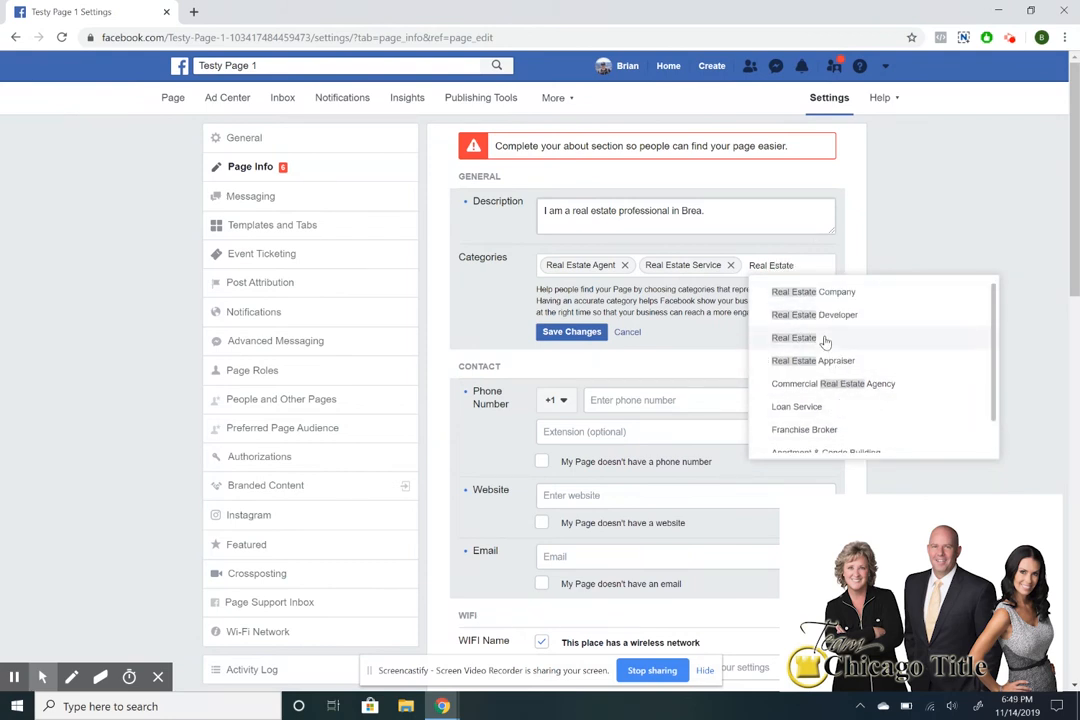
scroll(824, 342, "down", 1)
scroll(830, 415, "up", 1)
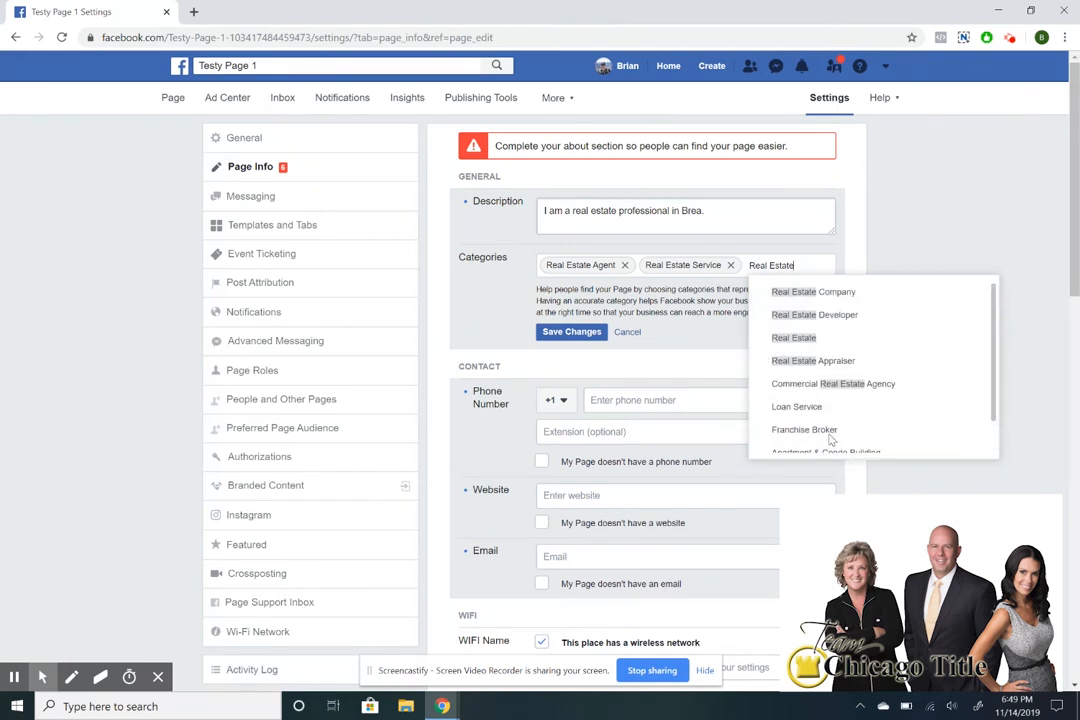
left_click(803, 338)
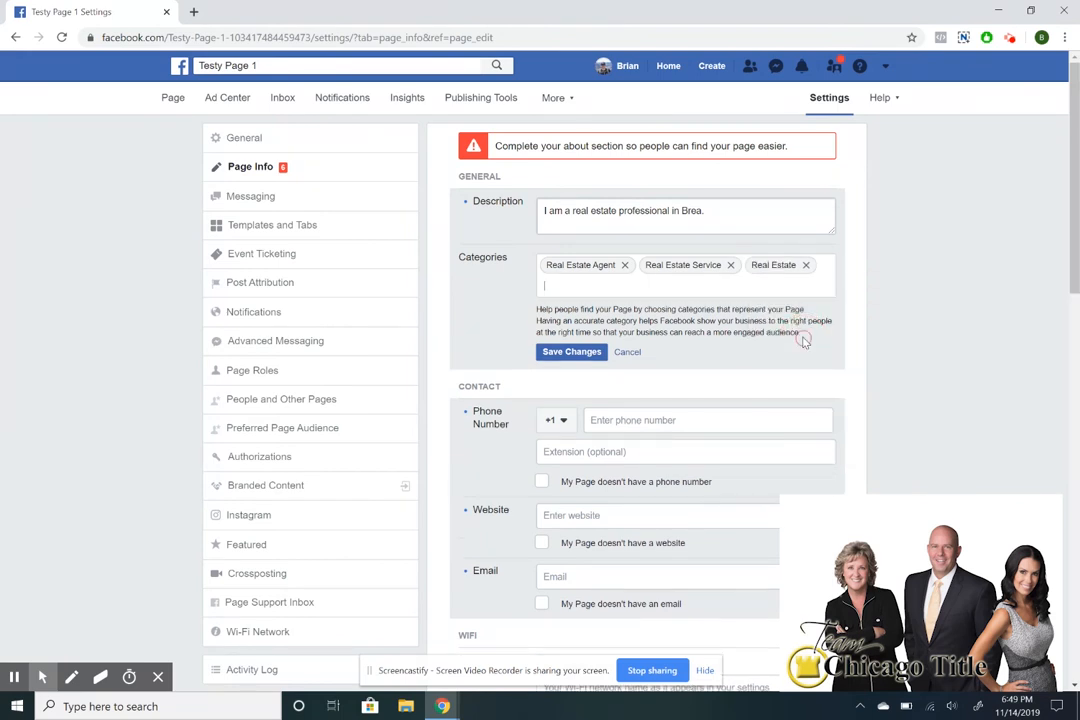
left_click(578, 353)
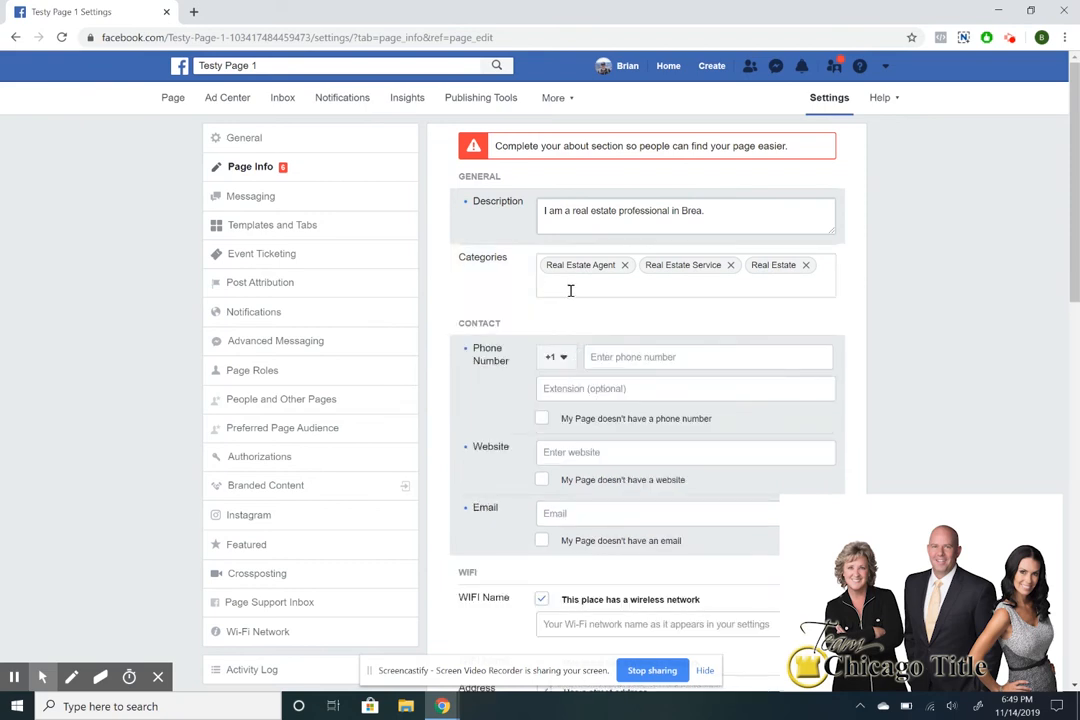
Enter and save the page's contact phone number, correcting a mistyped digit.
left_click(599, 357)
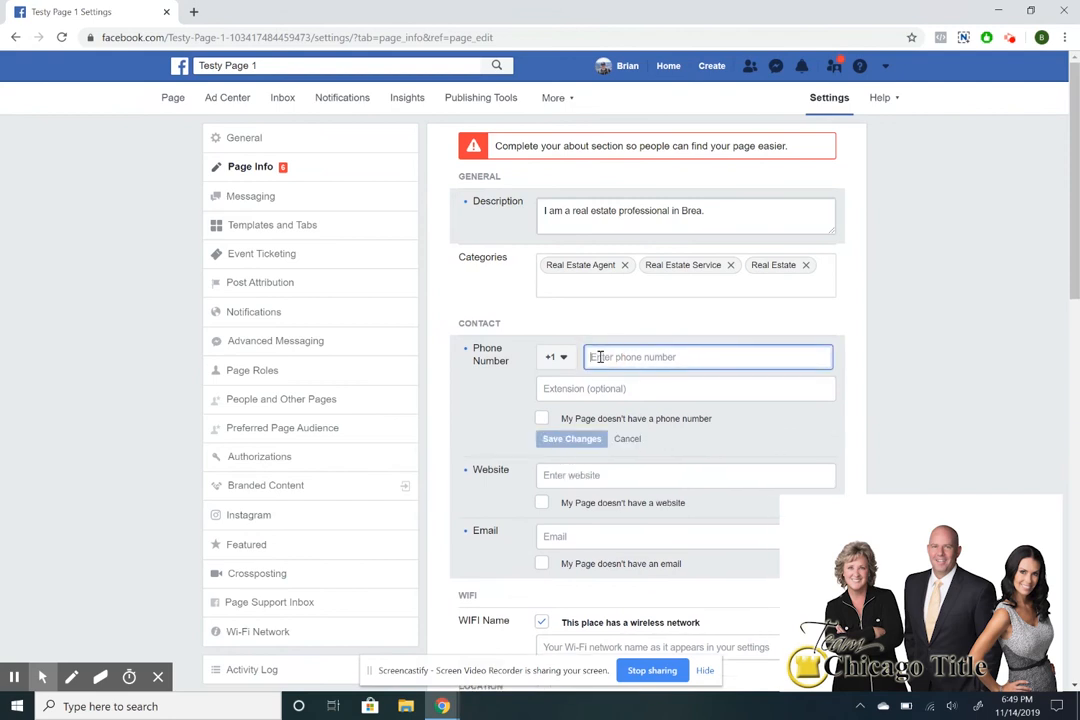
scroll(600, 357, "down", 1)
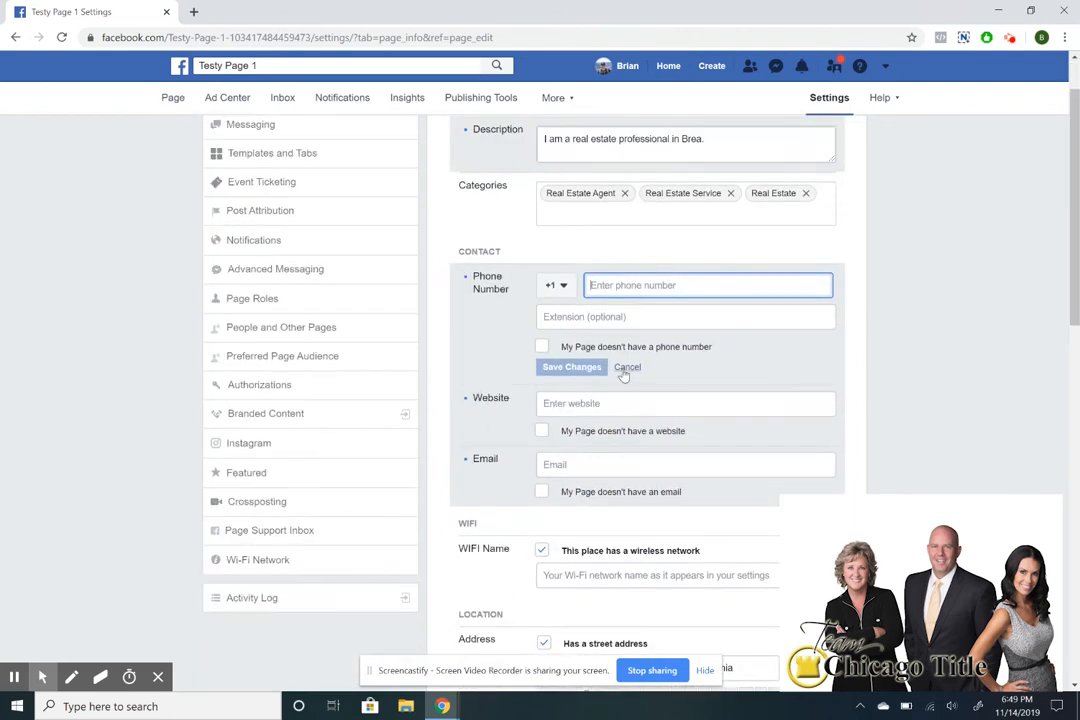
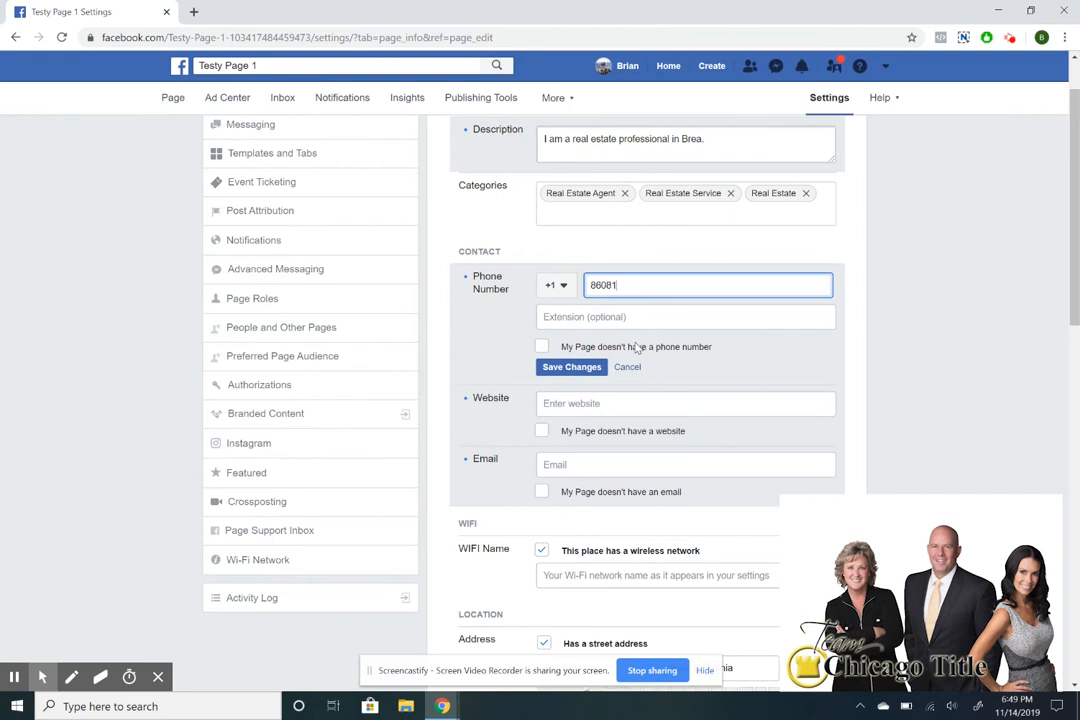
left_click(584, 368)
Open relianceres.com in a new tab and select its web address for the Website field.
left_click(591, 382)
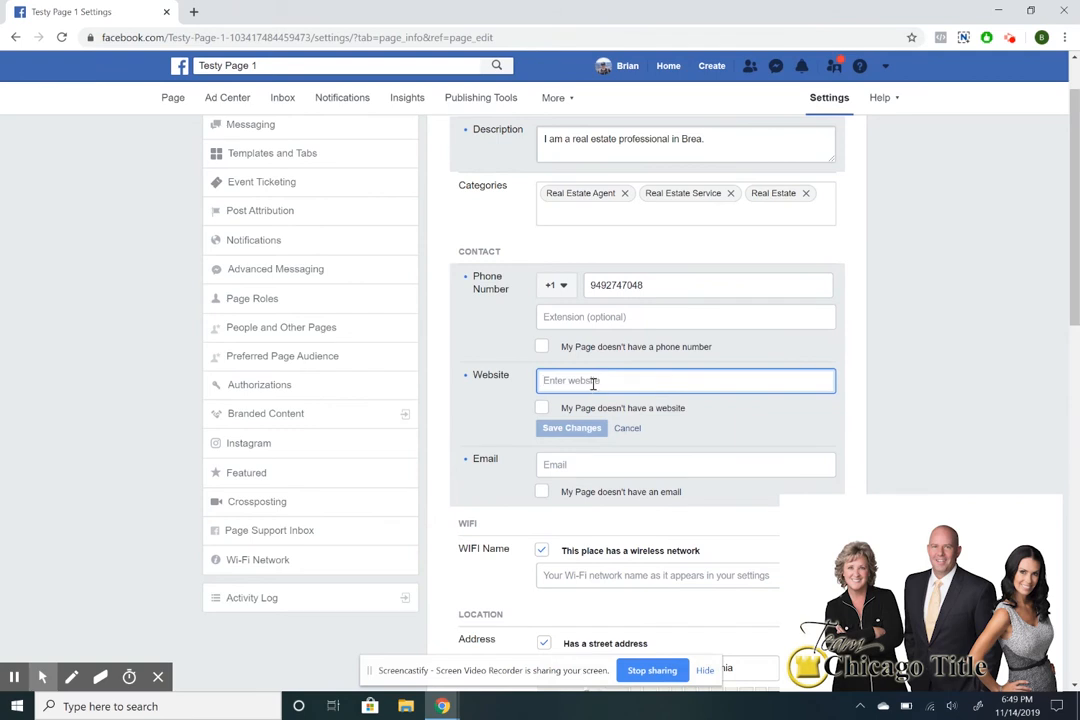
left_click(192, 10)
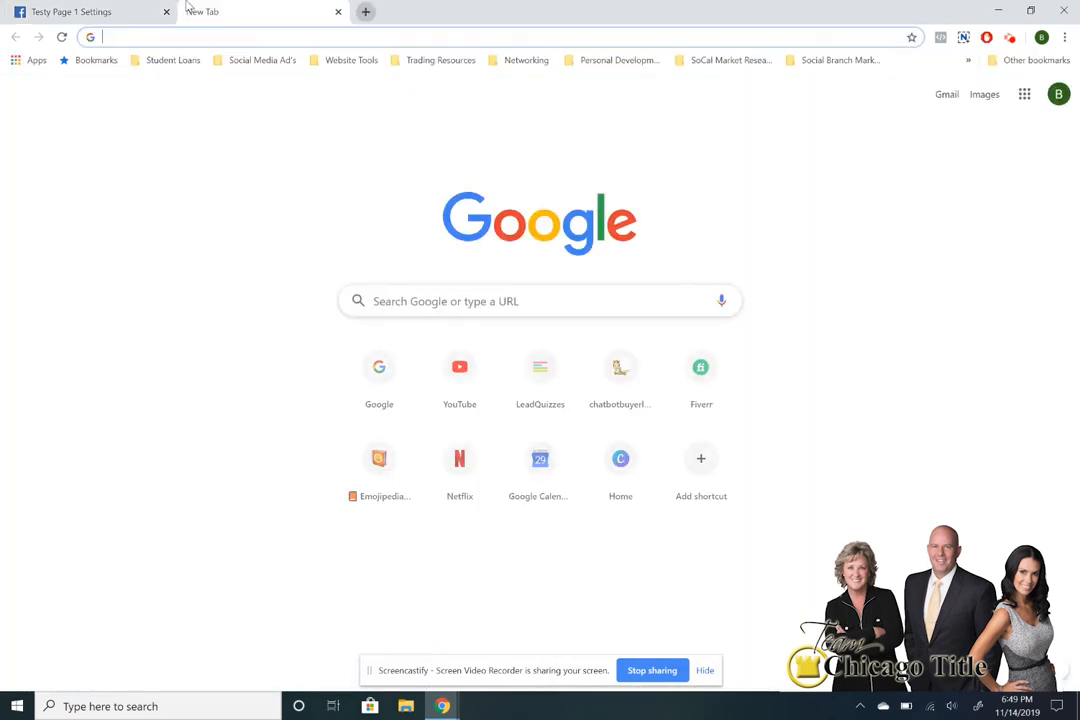
type("reliance")
key("Return")
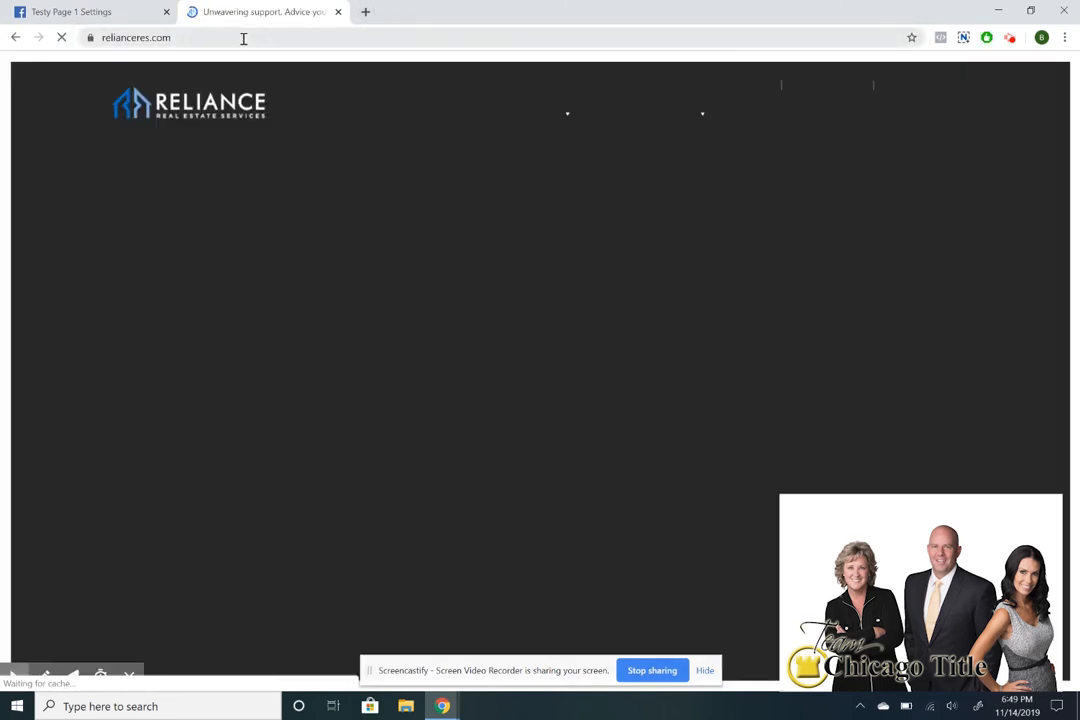
left_click(243, 38)
key("ctrl+c")
left_click(80, 12)
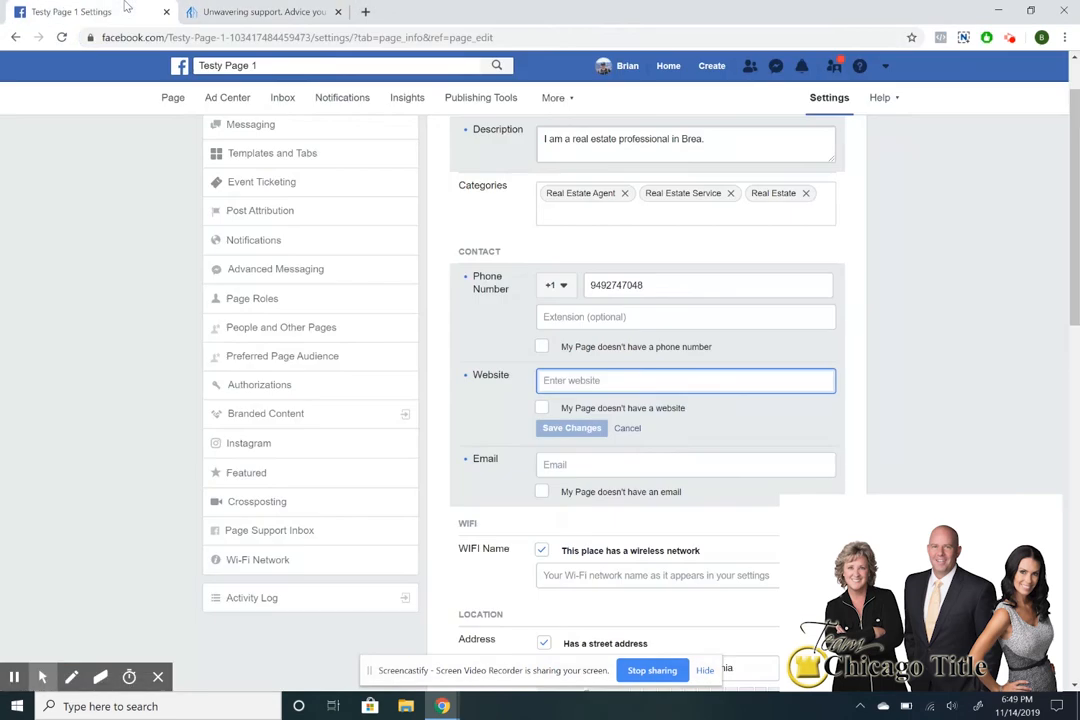
key("ctrl+v")
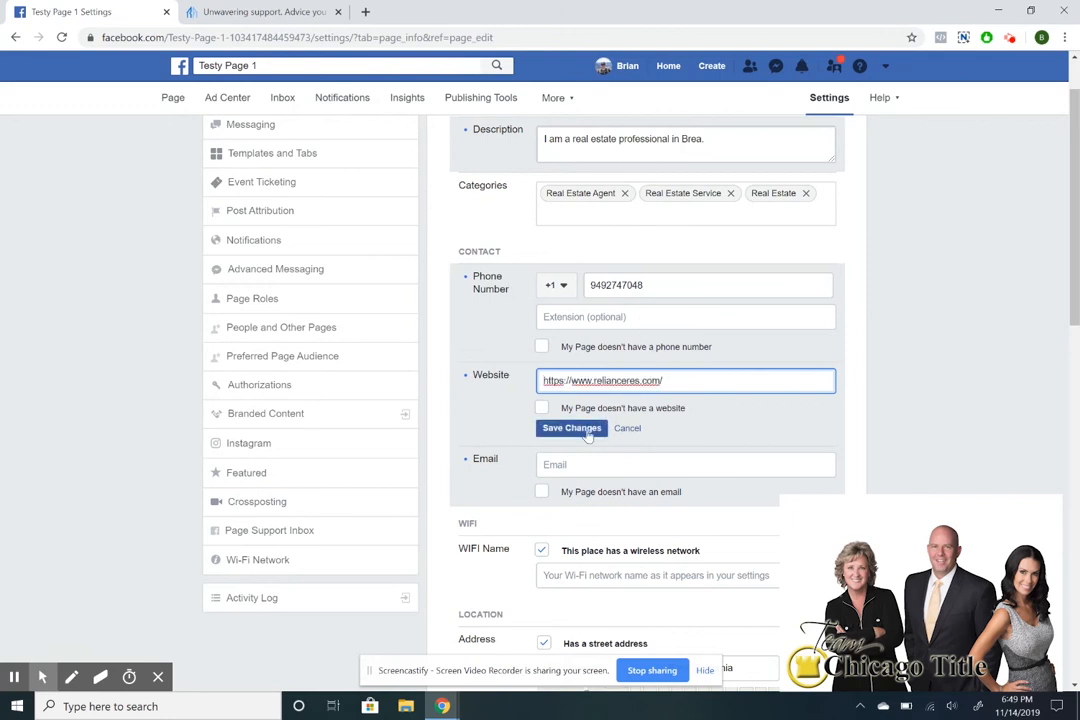
left_click(587, 430)
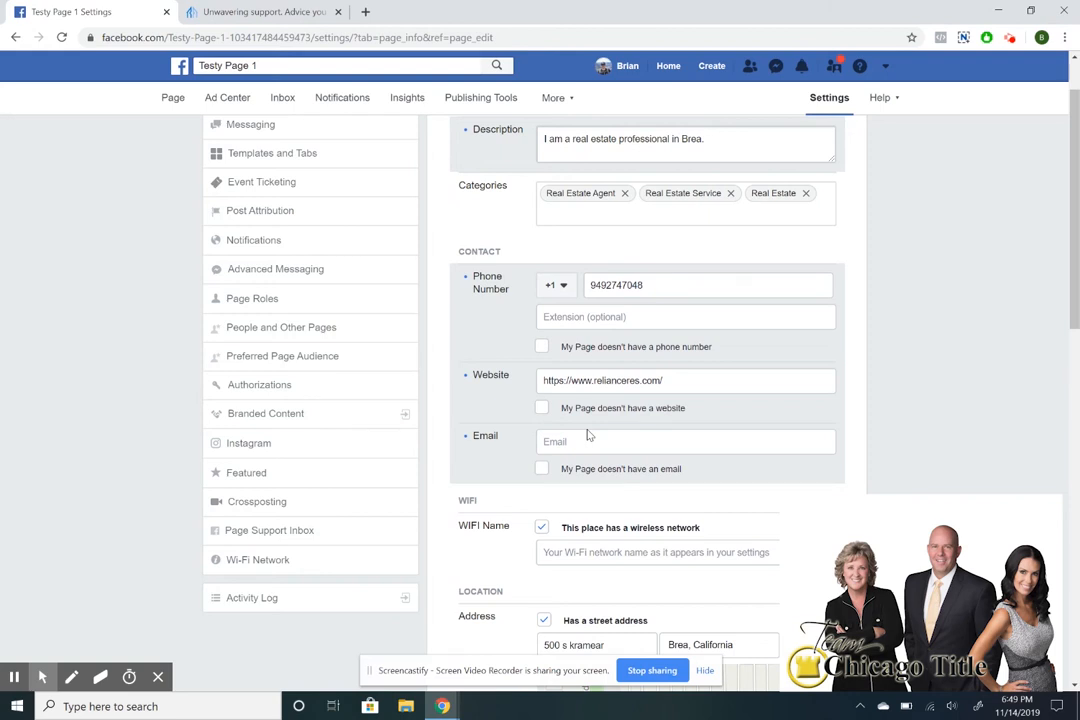
Enter and save the page's contact e-mail address.
left_click(594, 442)
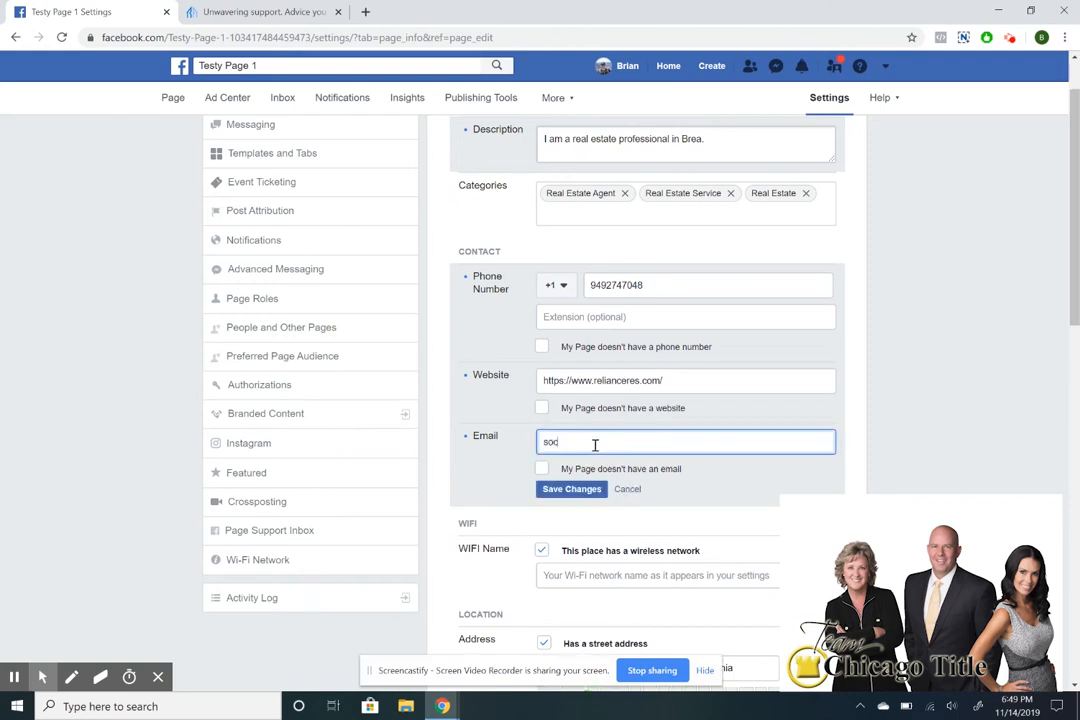
left_click(587, 489)
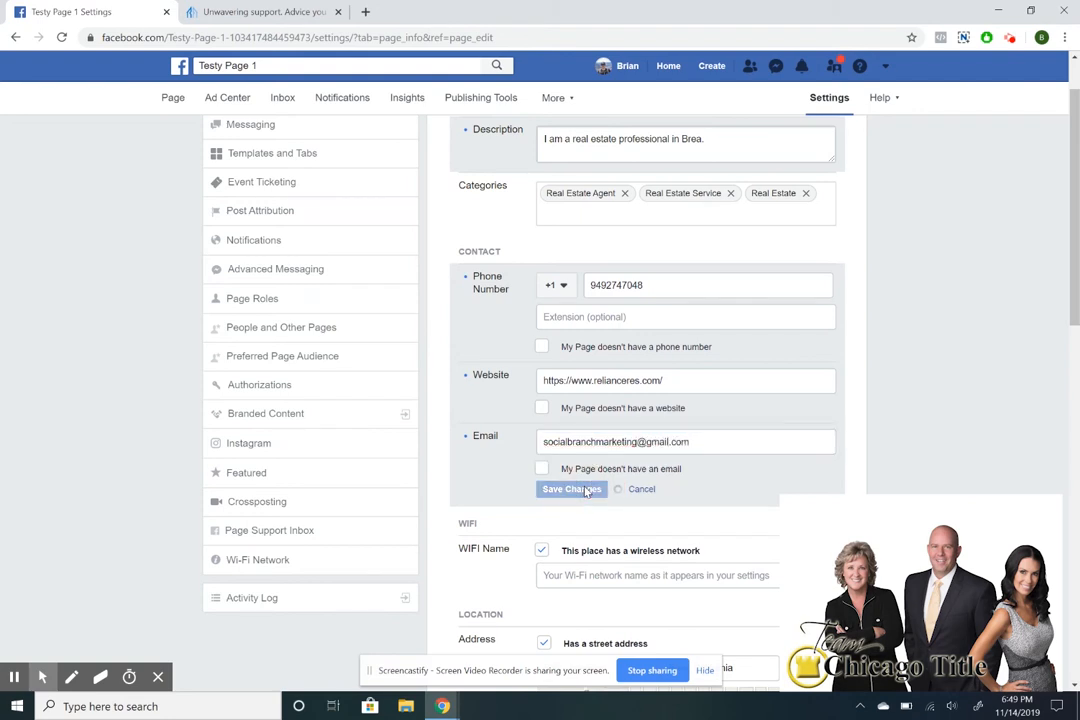
scroll(620, 410, "down", 2)
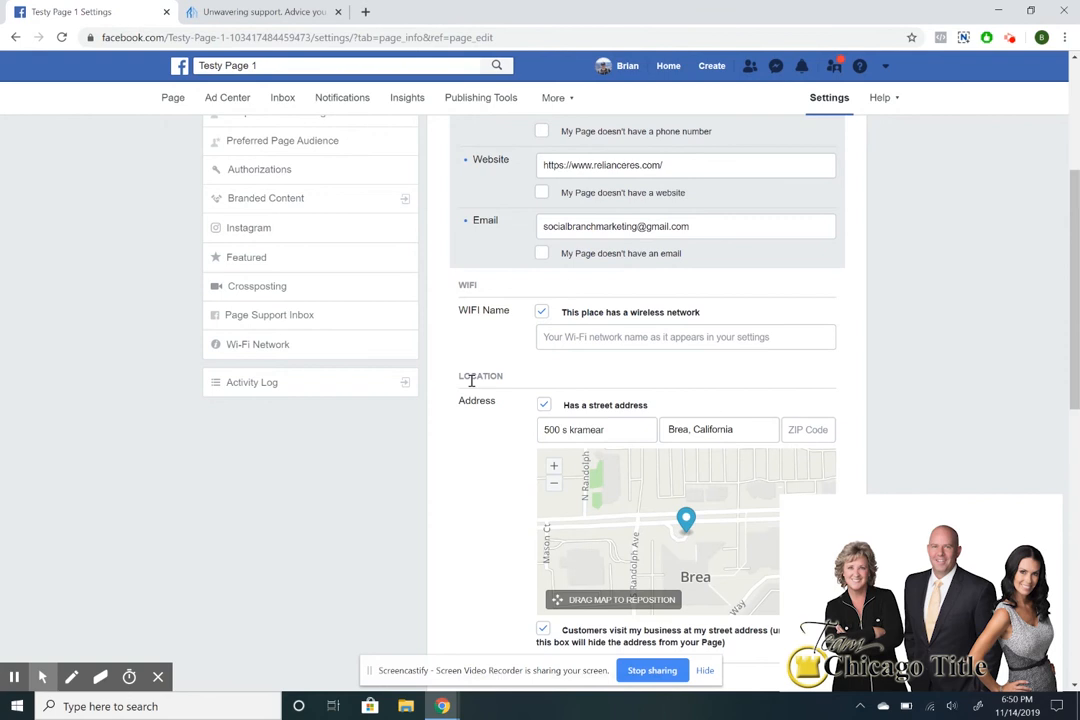
scroll(489, 352, "down", 1)
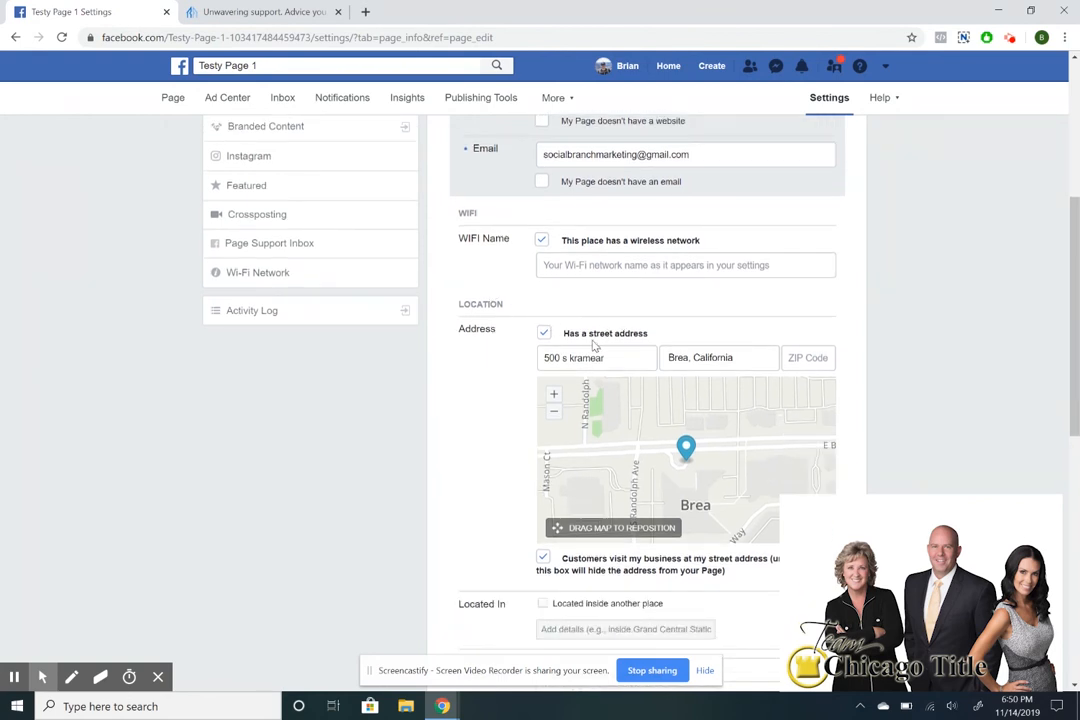
Add Brea, California and Los Angeles, California as service areas and save them.
scroll(668, 347, "down", 1)
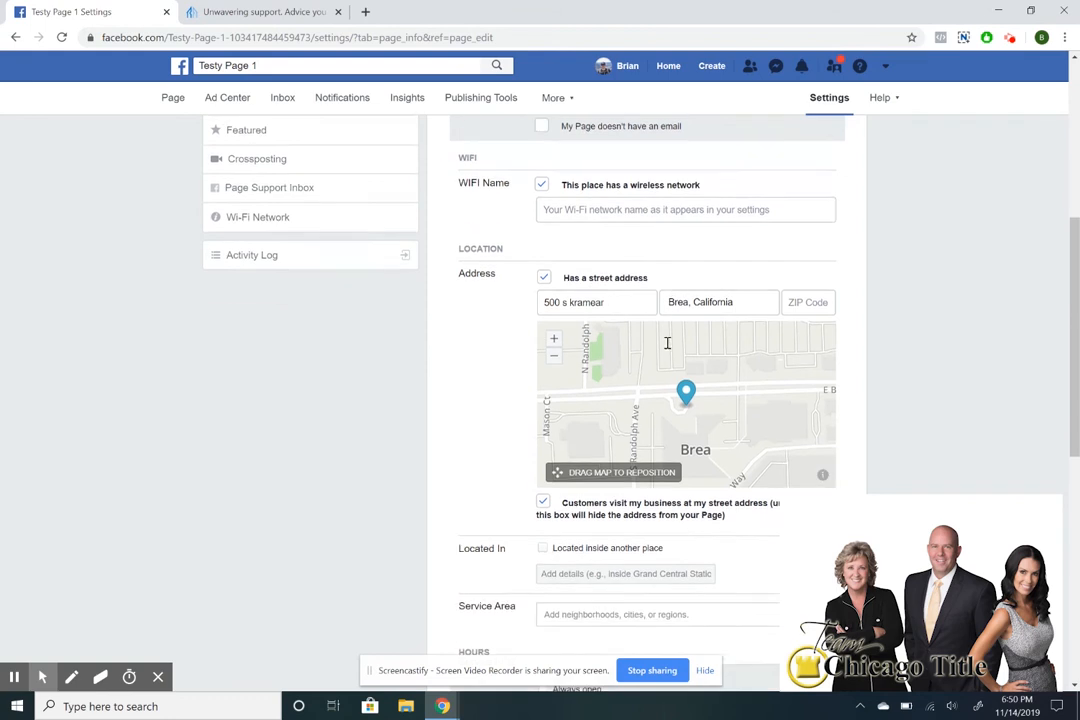
scroll(489, 342, "down", 2)
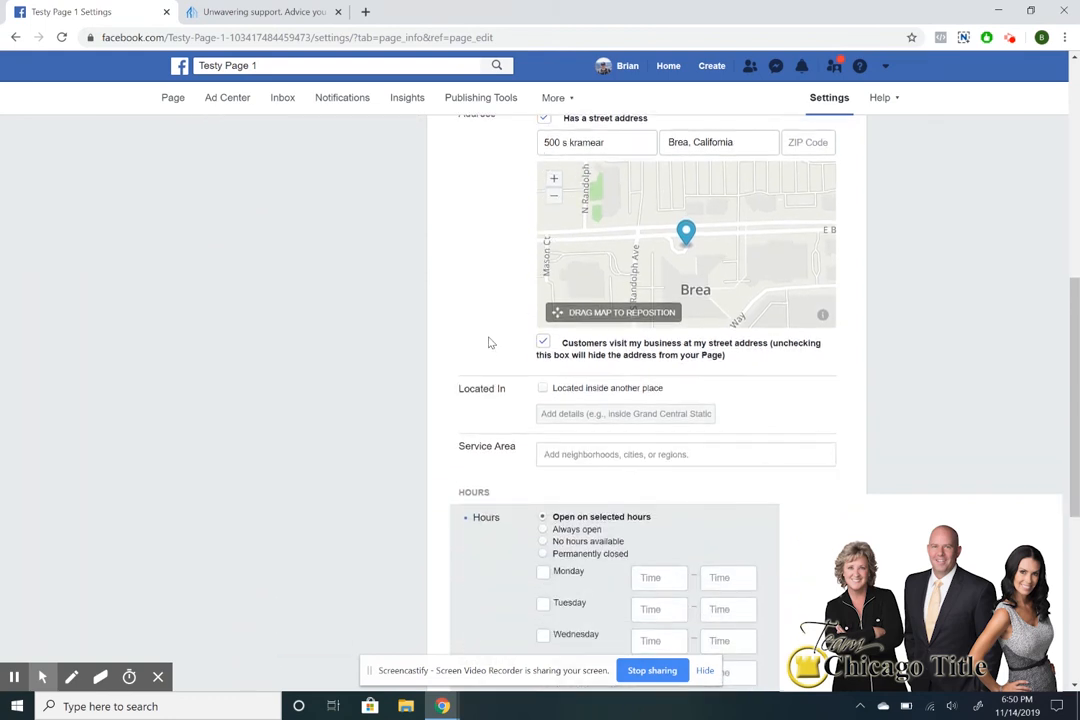
scroll(501, 378, "down", 1)
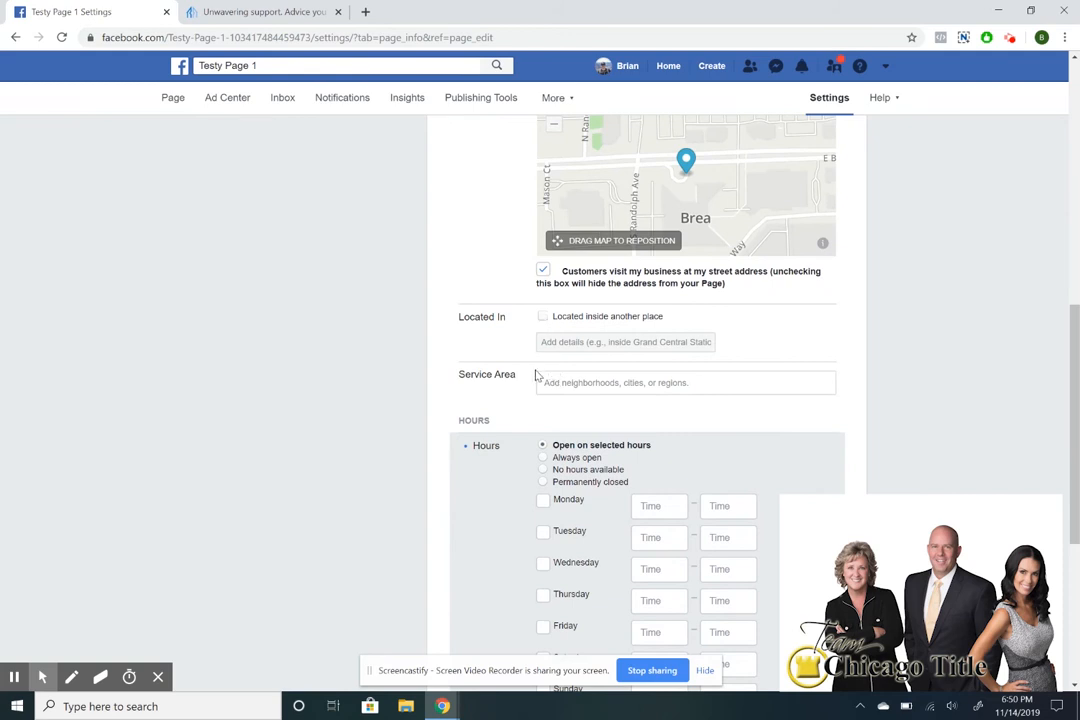
left_click(561, 386)
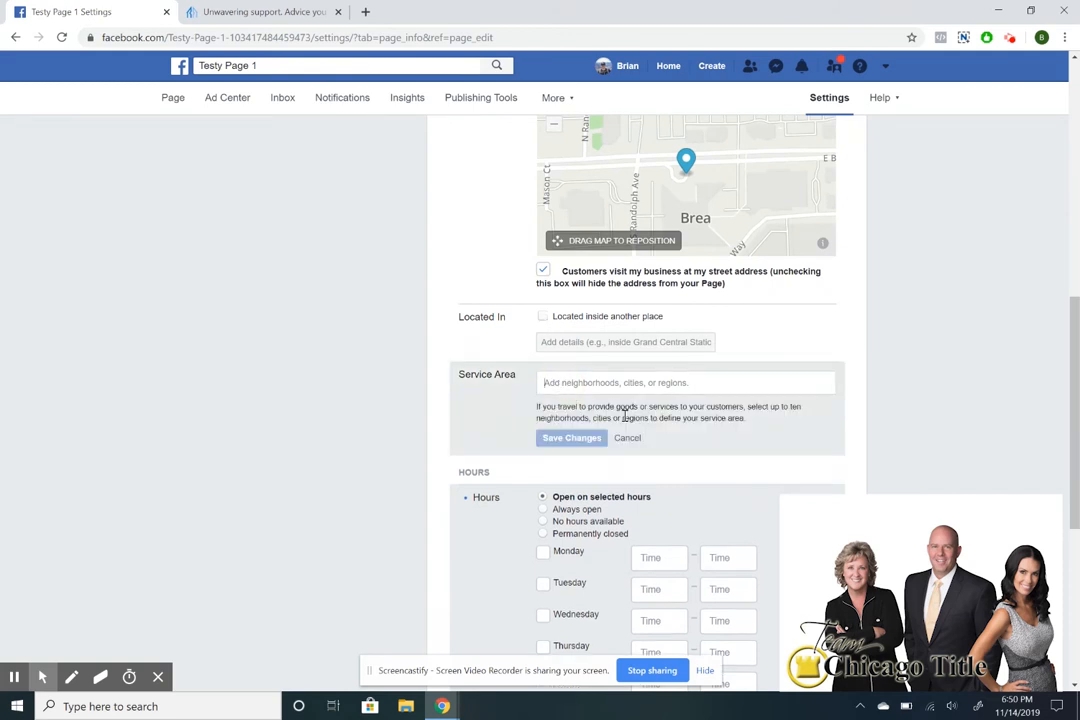
type("Brea")
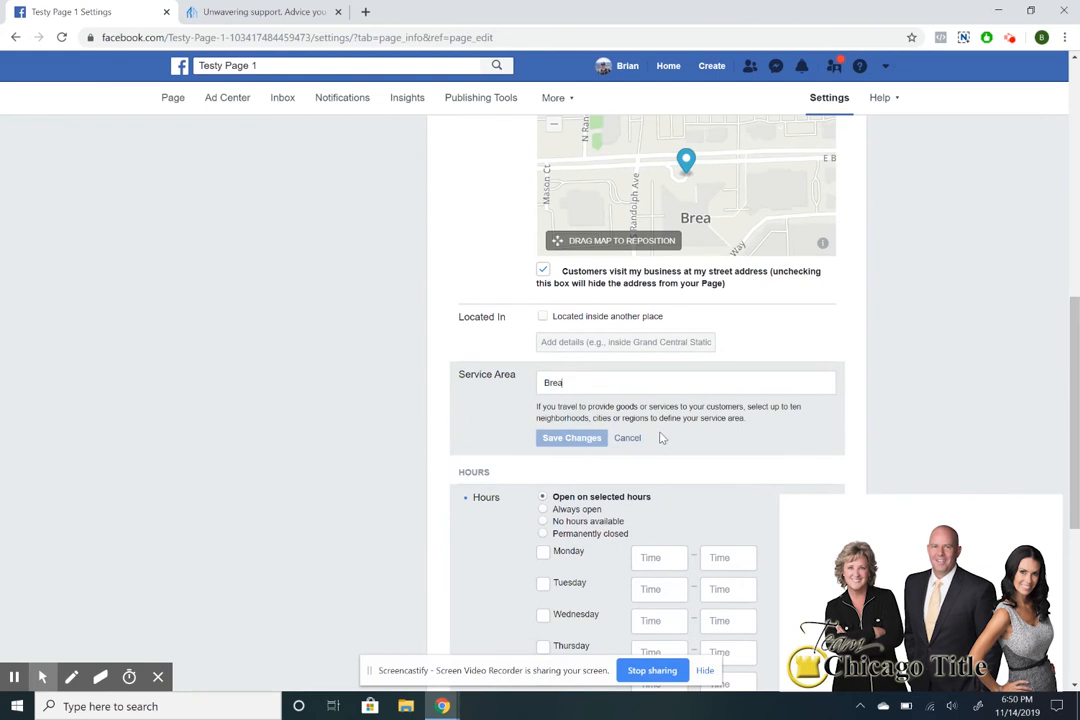
left_click(612, 409)
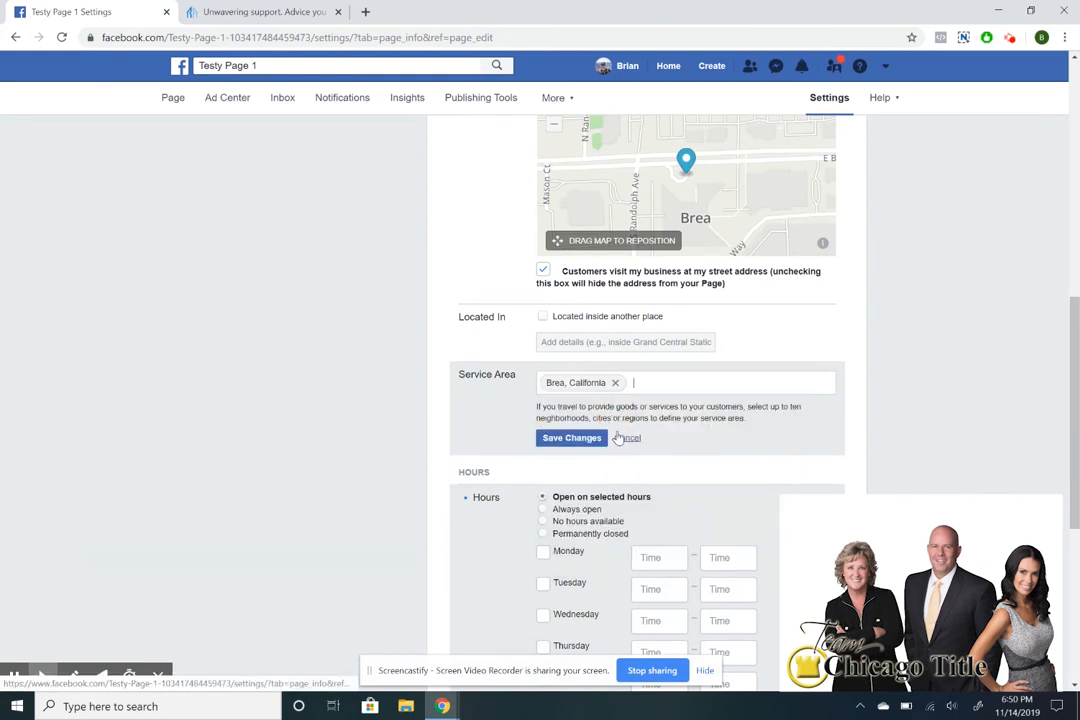
type("Los A")
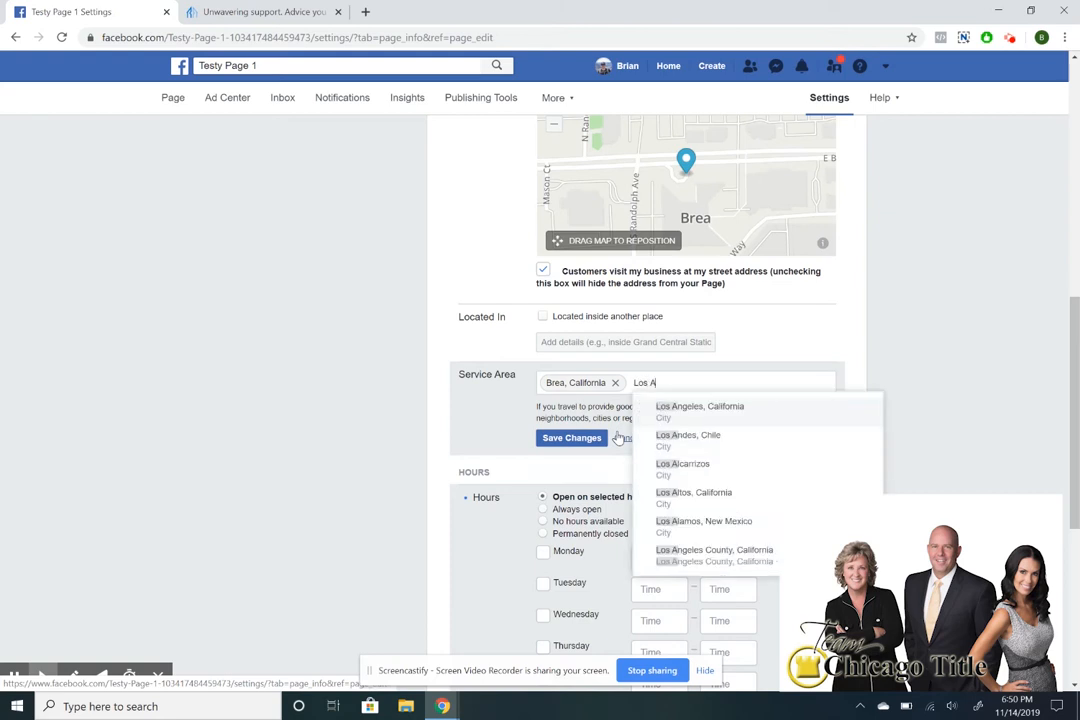
key("Return")
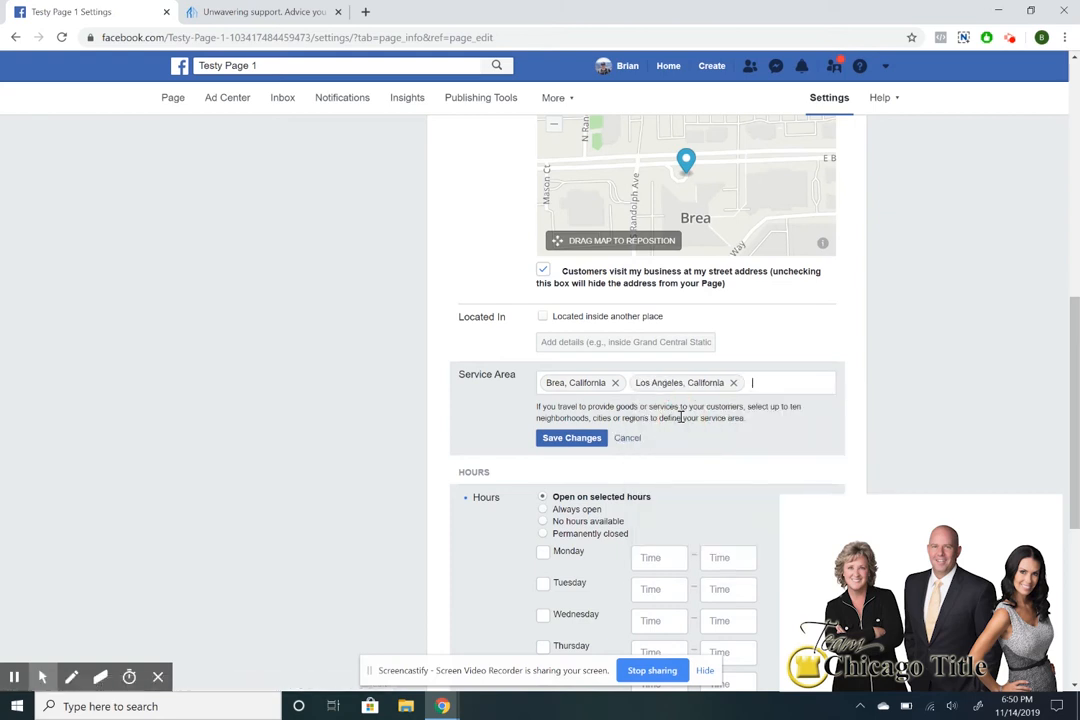
left_click(586, 447)
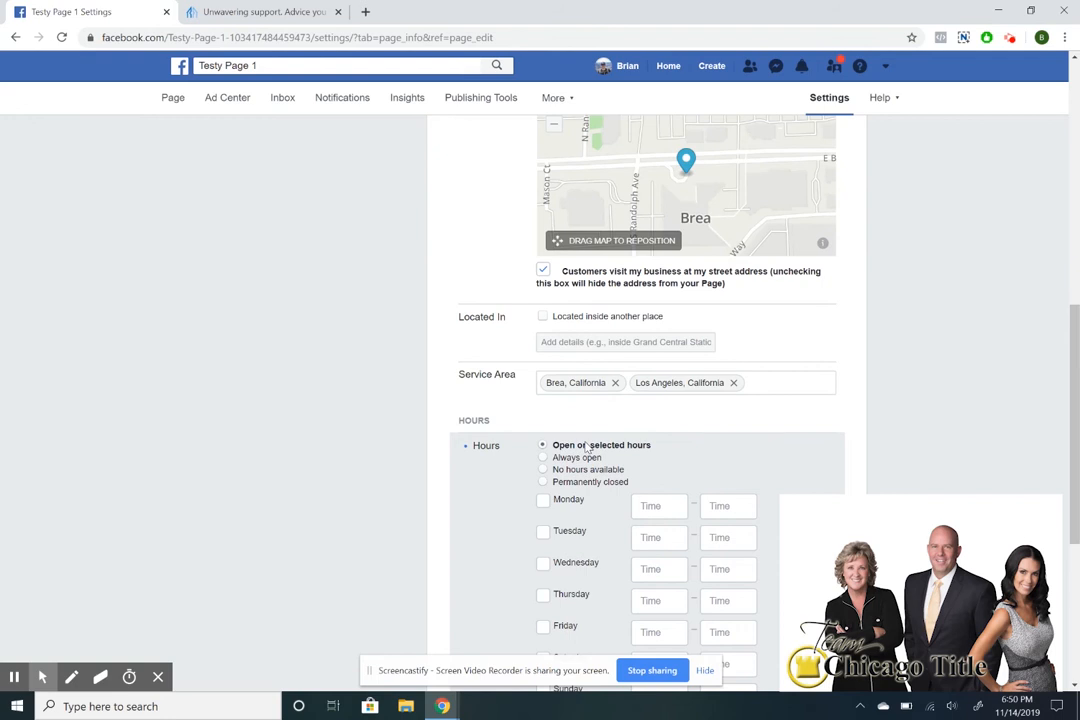
Mark Monday as open from 9:00 AM to 6:00 PM.
scroll(588, 449, "up", 10)
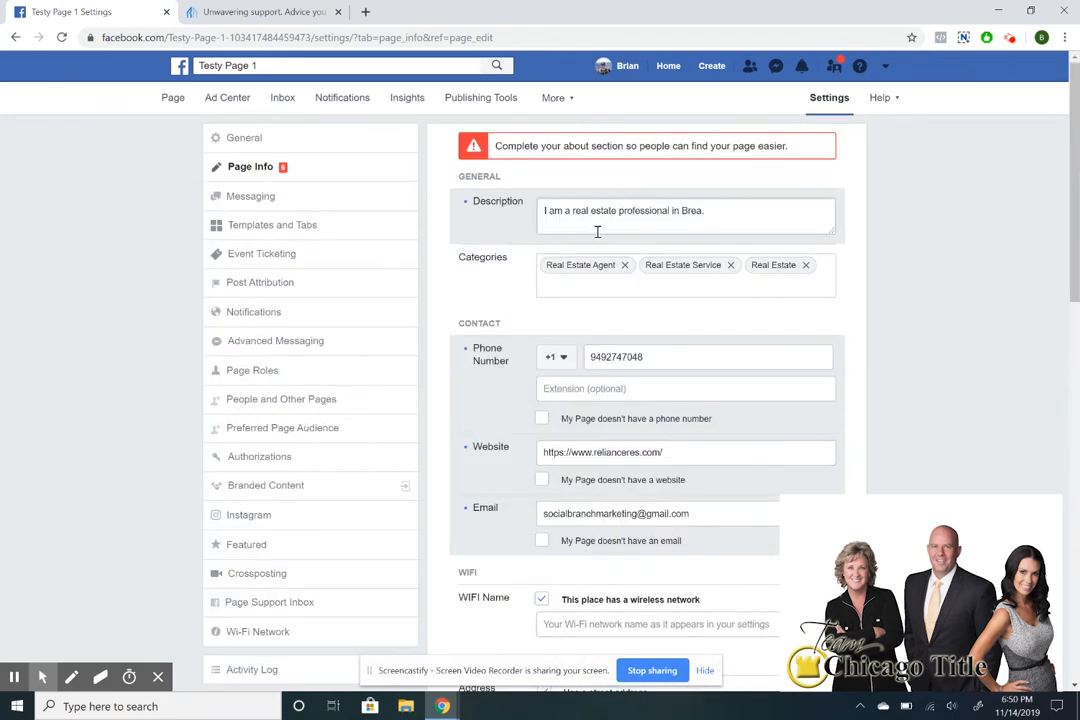
scroll(591, 267, "down", 15)
scroll(605, 320, "up", 5)
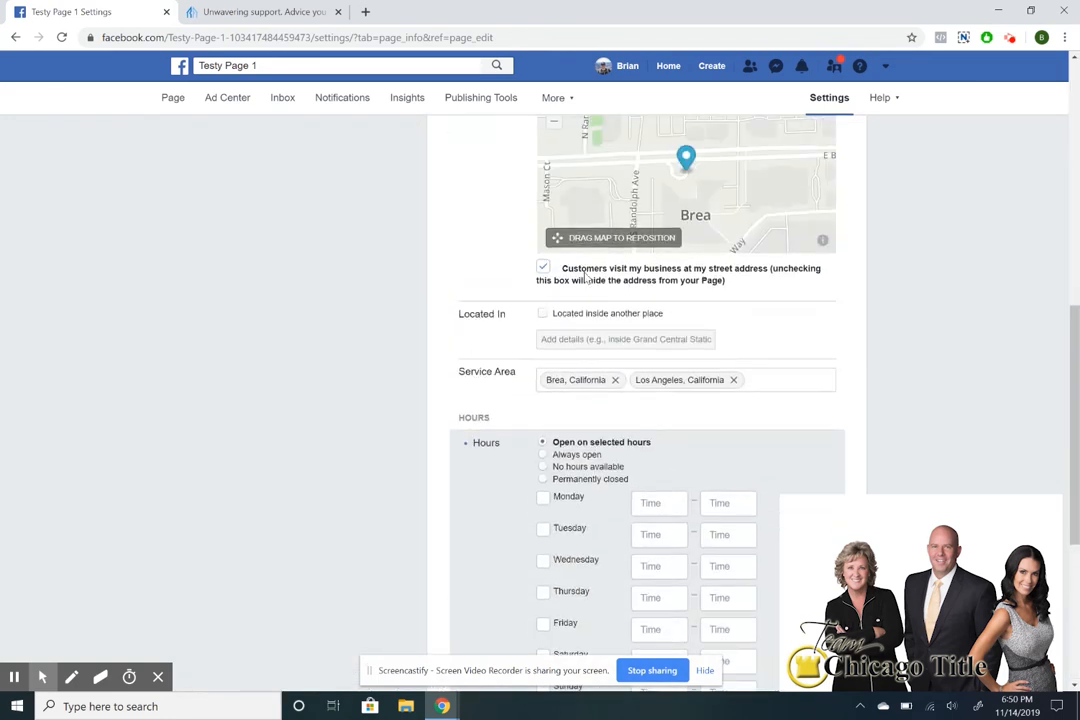
scroll(603, 359, "down", 3)
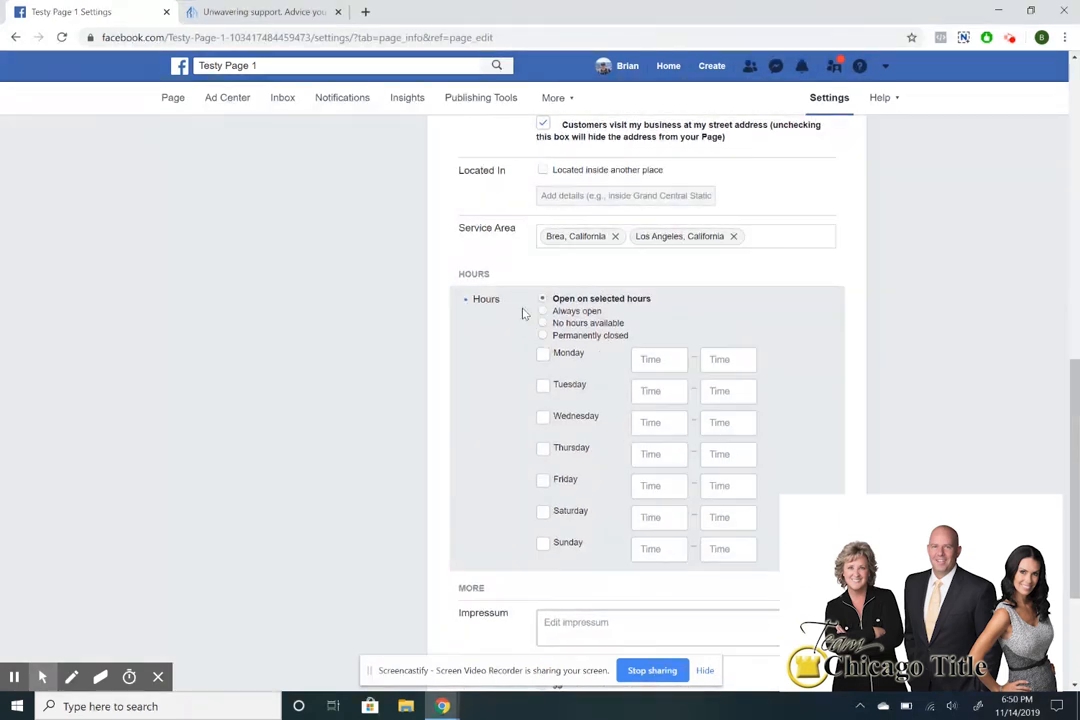
left_click(542, 355)
left_click(652, 362)
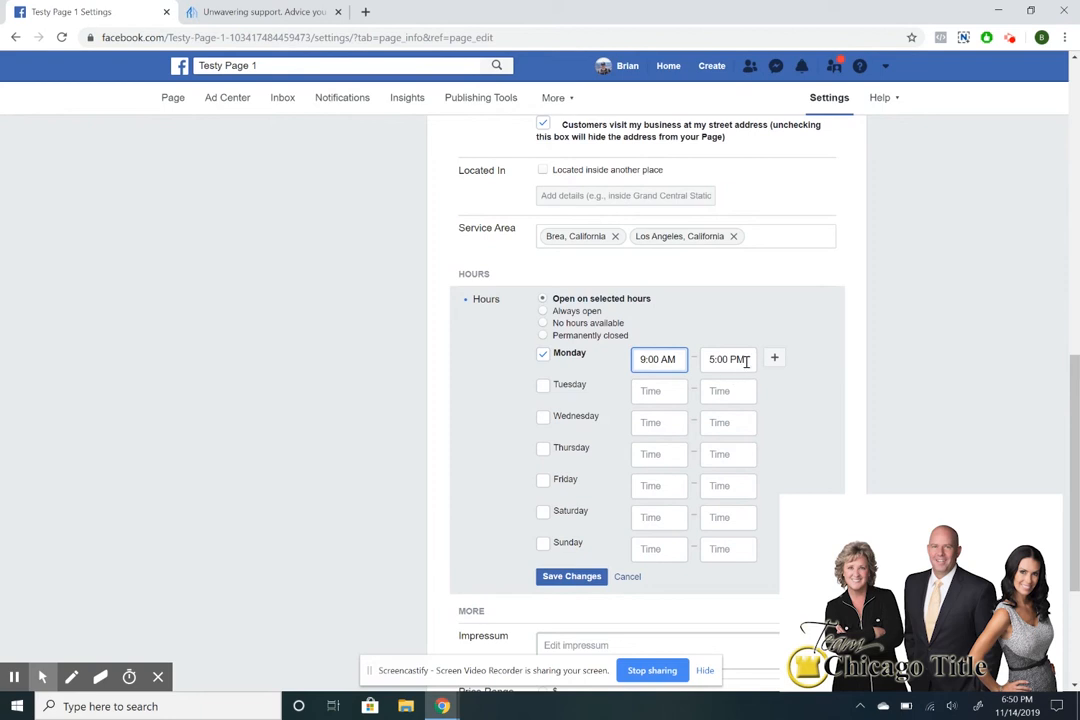
left_click(715, 365)
key("BackSpace")
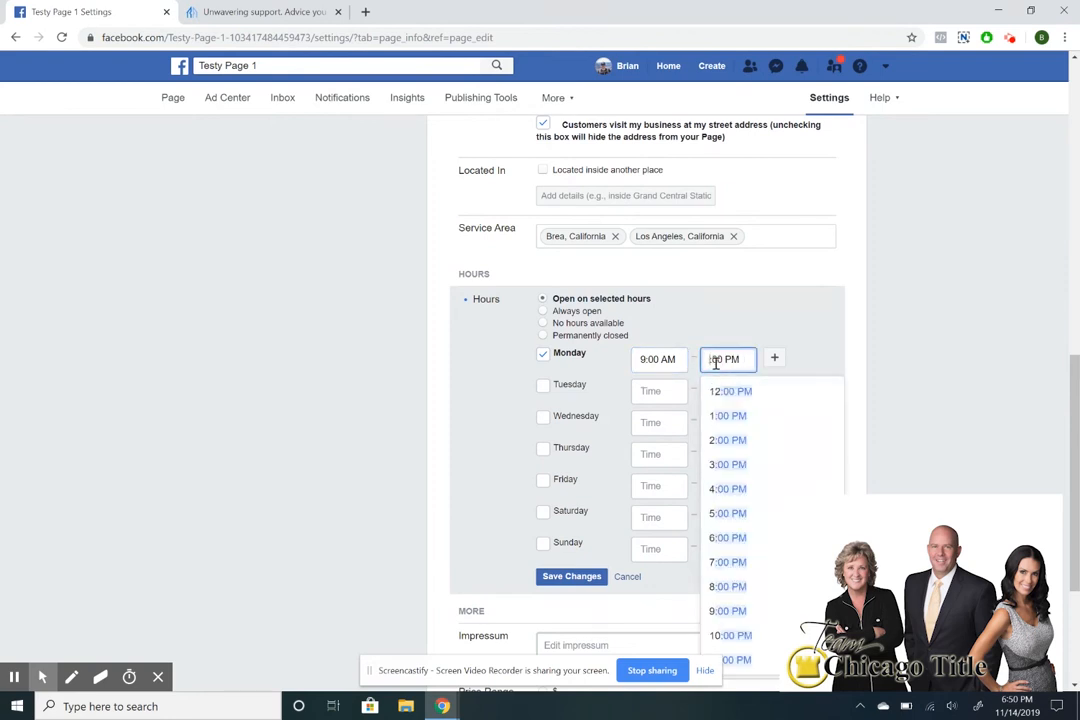
type("6")
left_click(810, 328)
Mark Tuesday through Friday open 9:00 AM–5:00 PM and save the hours.
left_click(543, 389)
left_click(543, 416)
left_click(543, 448)
left_click(543, 480)
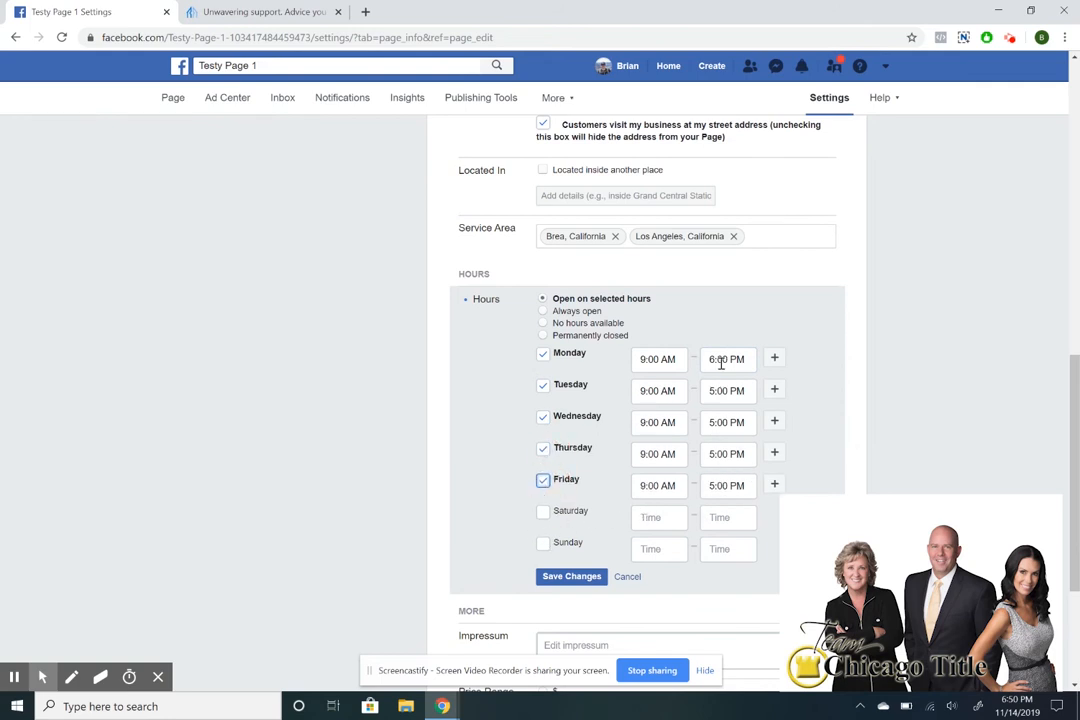
left_click(588, 578)
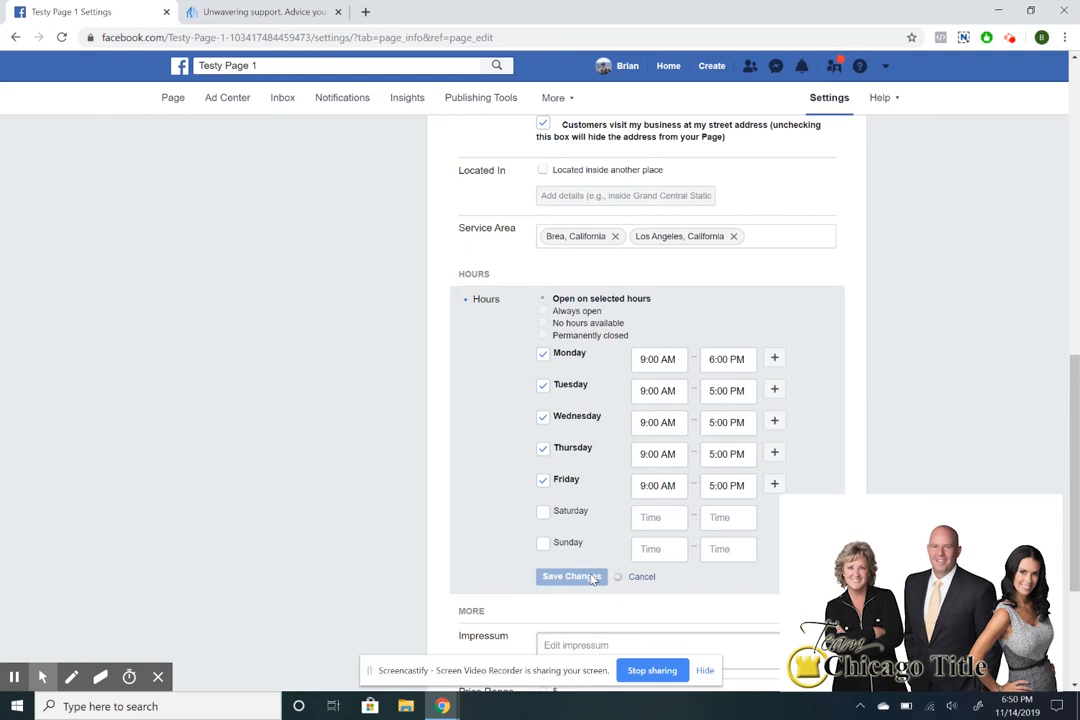
scroll(588, 467, "down", 2)
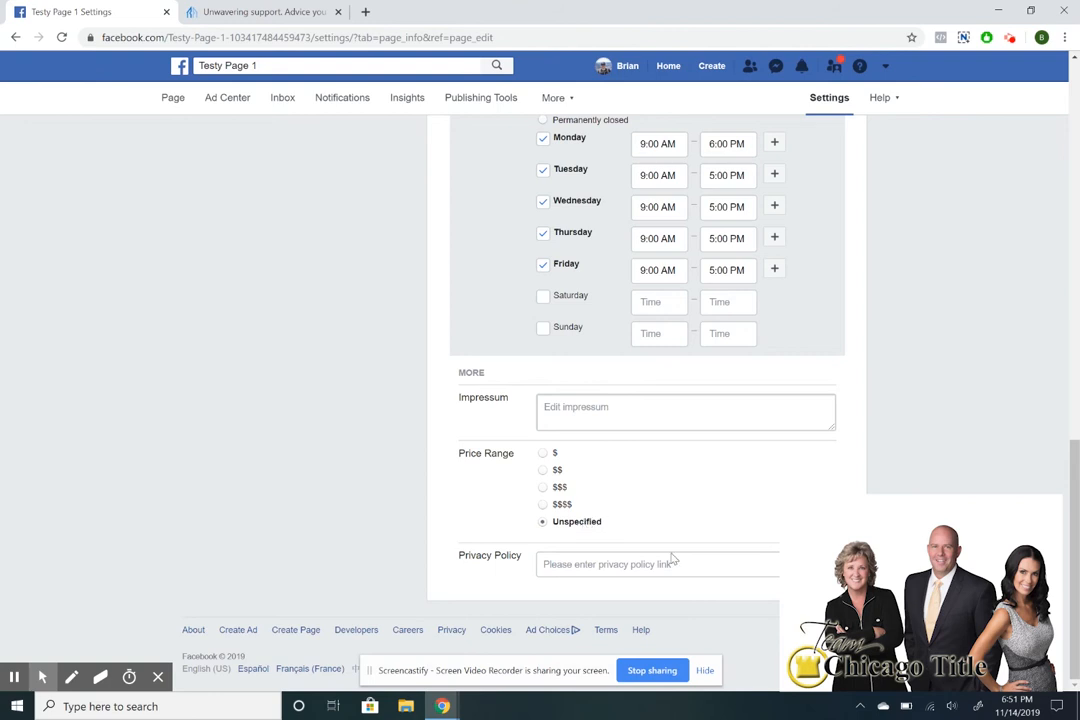
Begin entering a privacy policy link, then switch to the Reliance website tab.
left_click(634, 568)
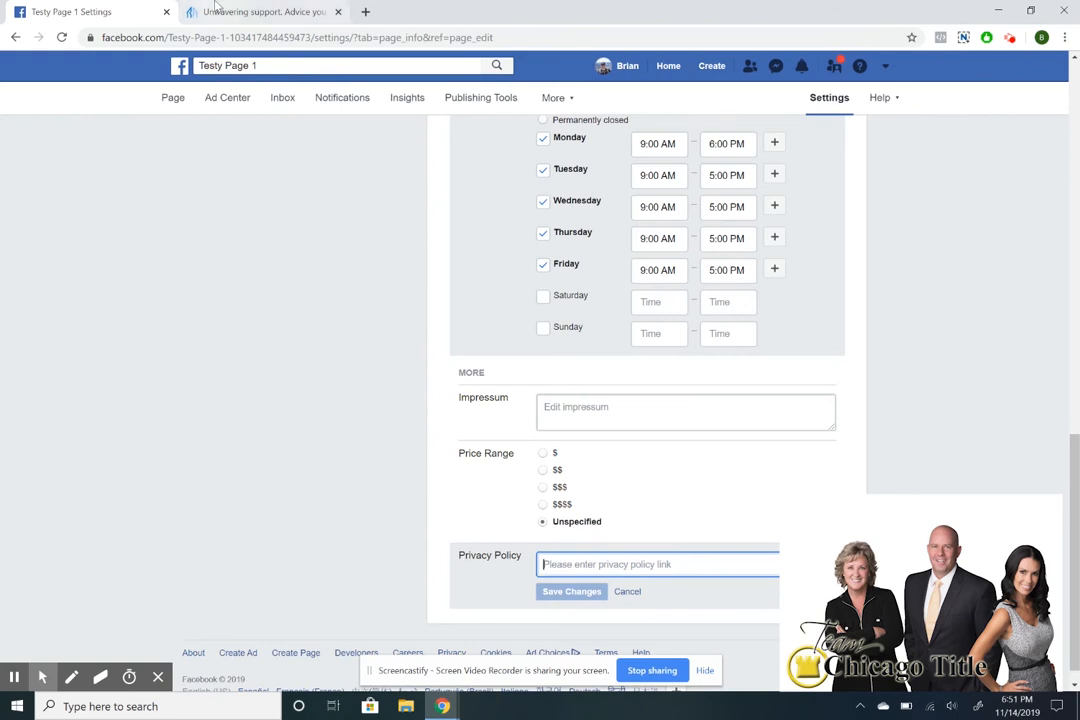
left_click(260, 11)
Open epgrealtors.com in a new tab, closing the Reliance site tab.
scroll(484, 176, "down", 3)
scroll(484, 176, "down", 20)
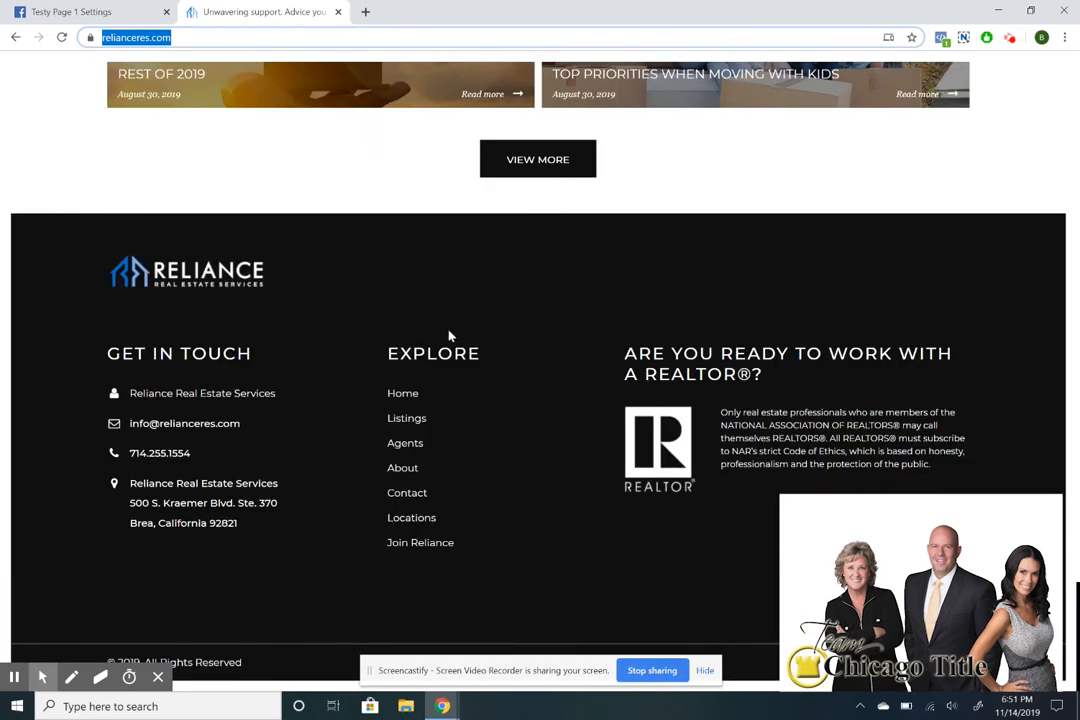
scroll(451, 338, "up", 10)
key("ctrl+t")
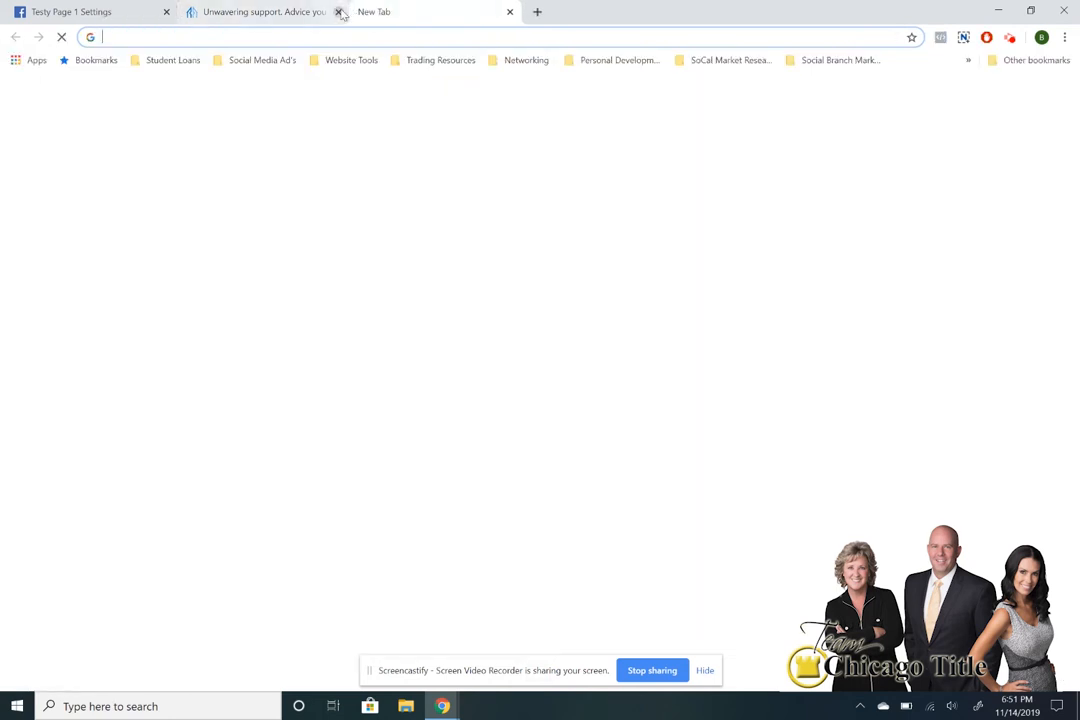
left_click(322, 11)
type("epgre")
key("Return")
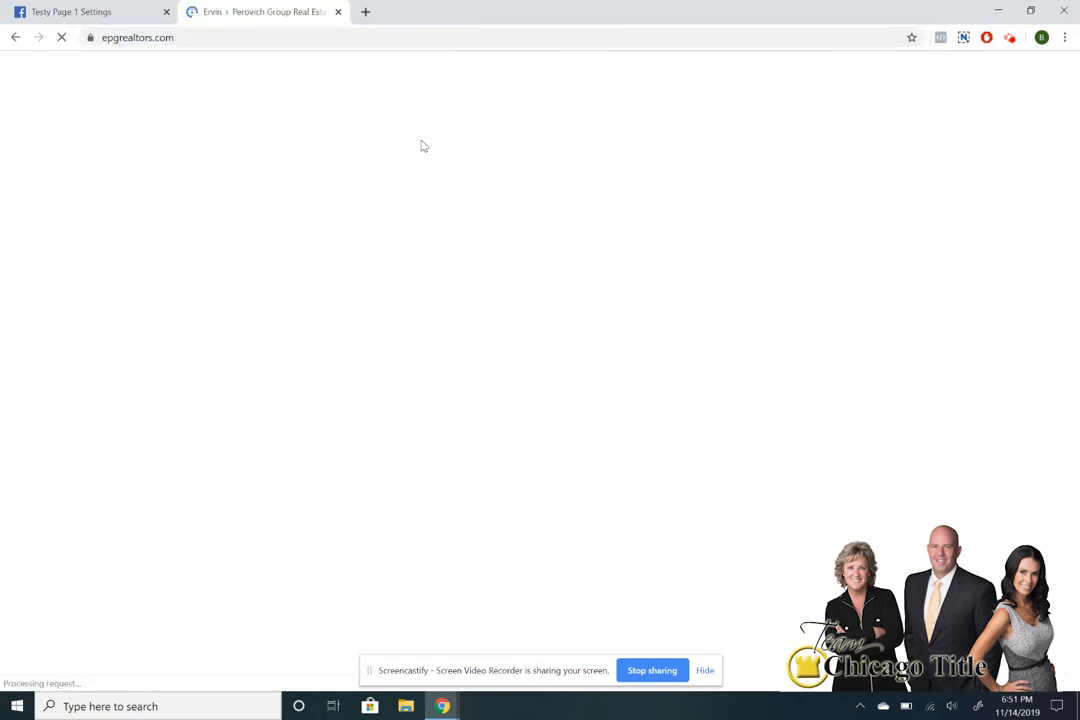
scroll(421, 143, "down", 10)
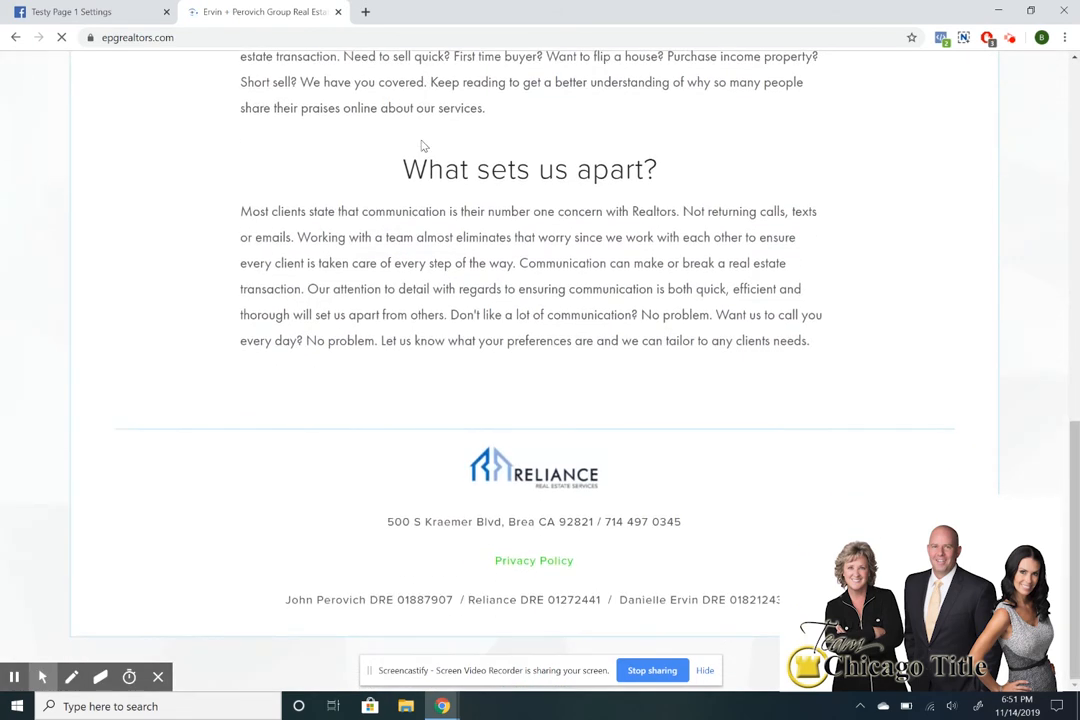
left_click(548, 561)
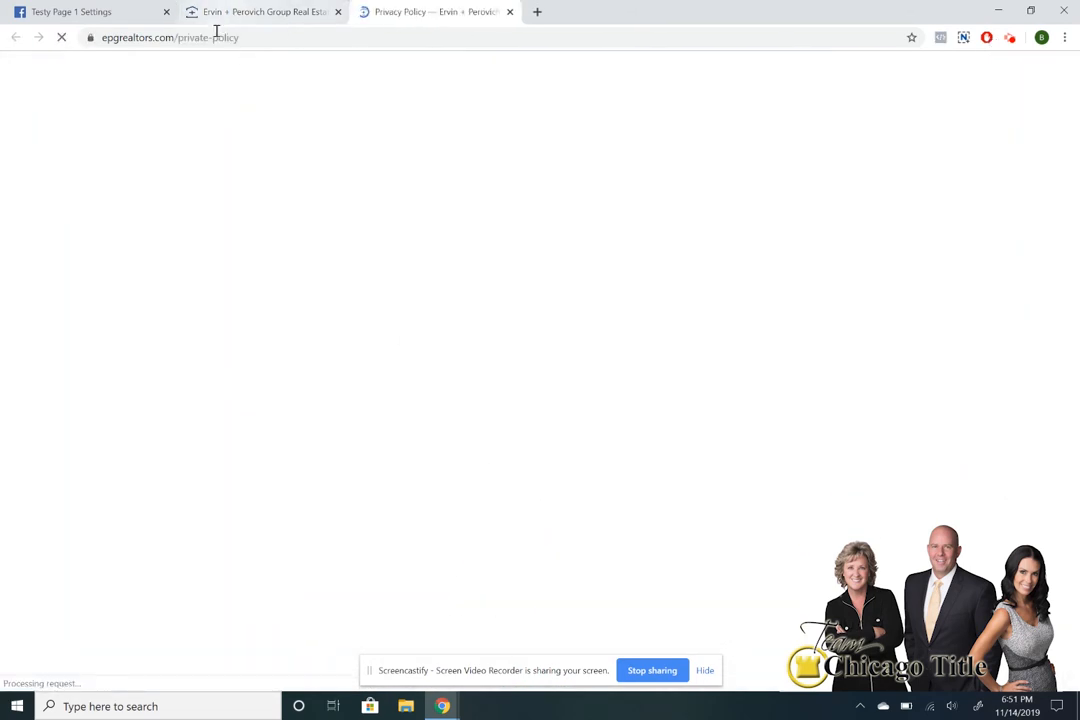
left_click(222, 38)
key("ctrl+c")
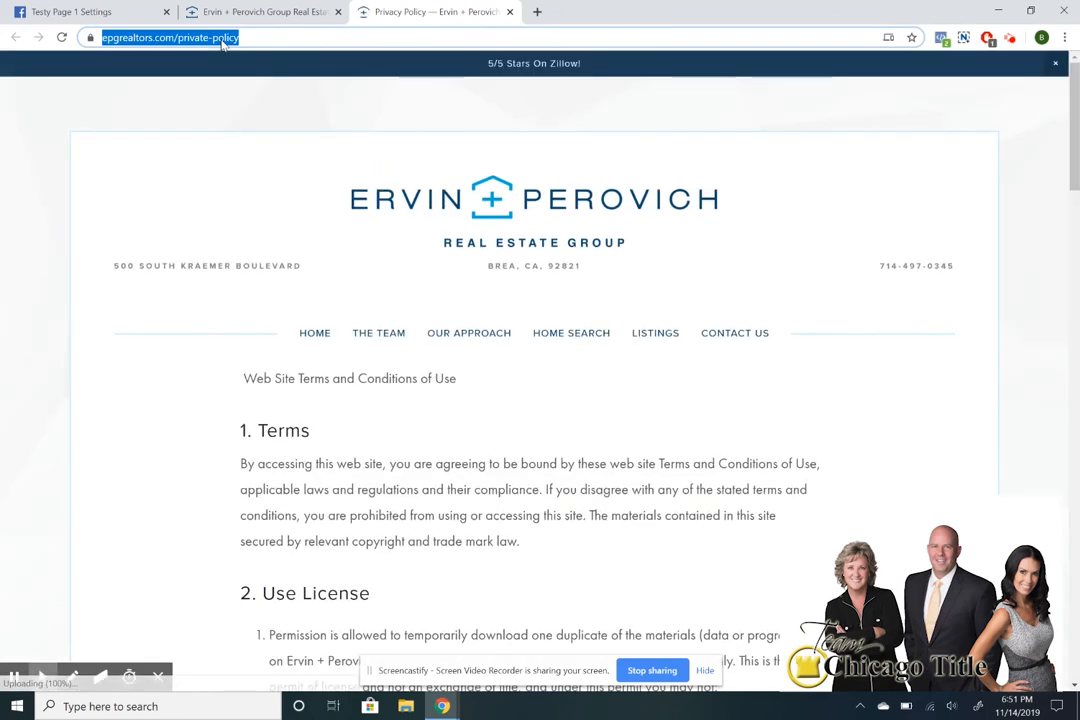
left_click(96, 10)
left_click(569, 564)
Paste and save the privacy policy link, then close both Ervin + Perovich tabs.
key("ctrl+v")
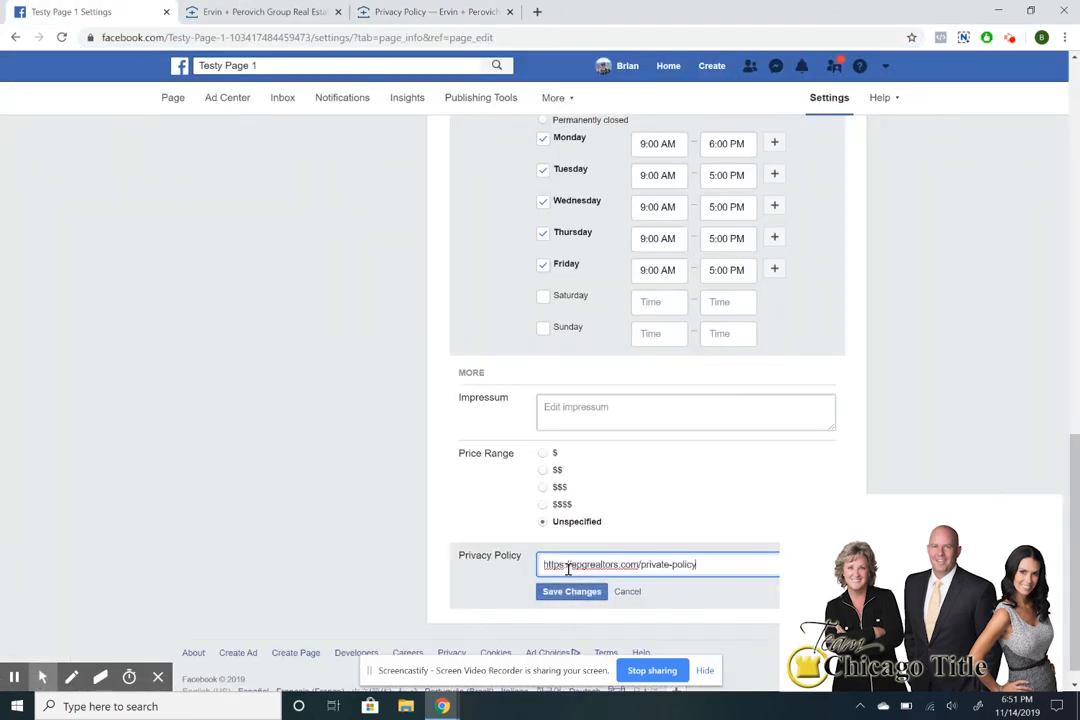
left_click(572, 592)
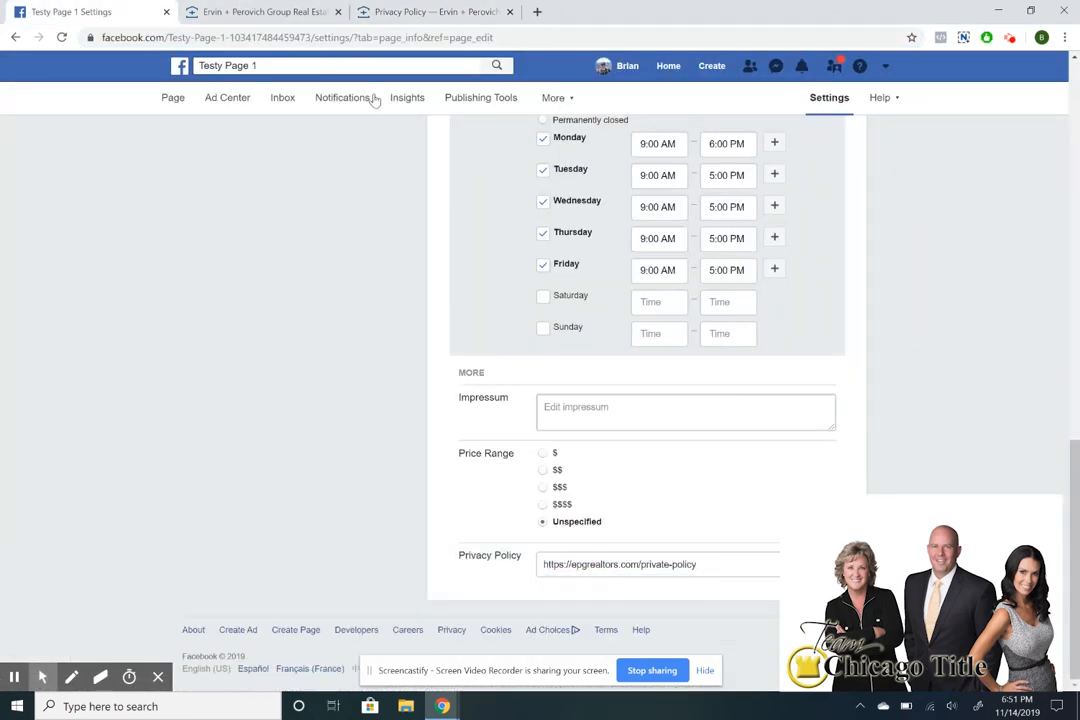
left_click(338, 11)
left_click(338, 11)
scroll(418, 296, "up", 15)
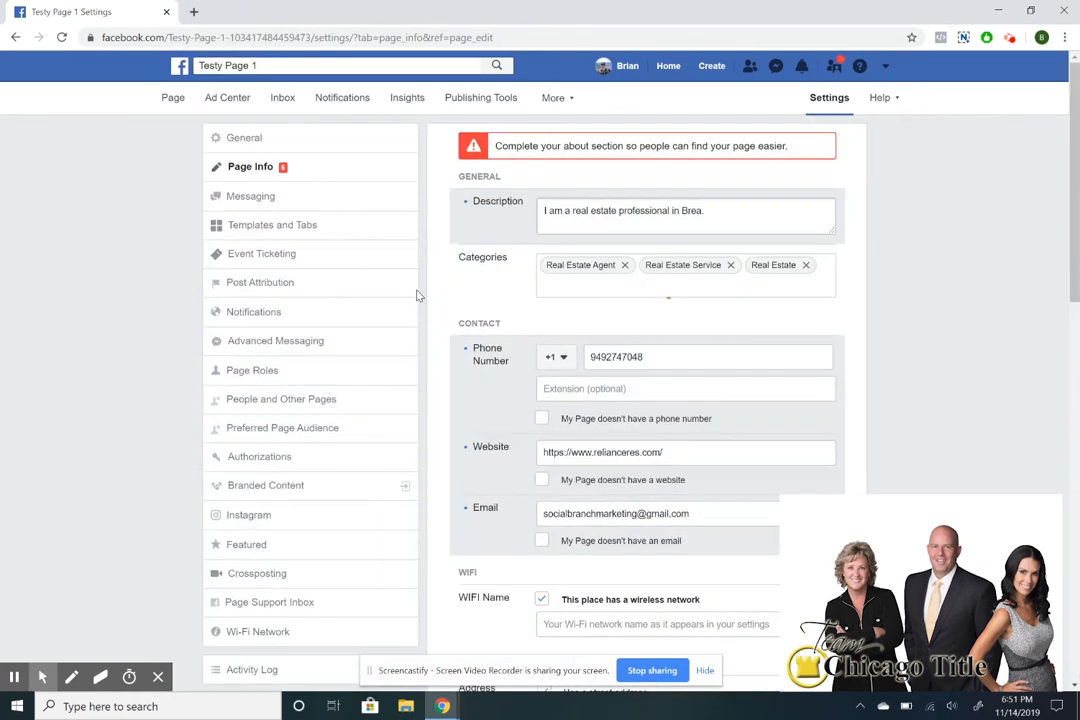
scroll(675, 361, "down", 15)
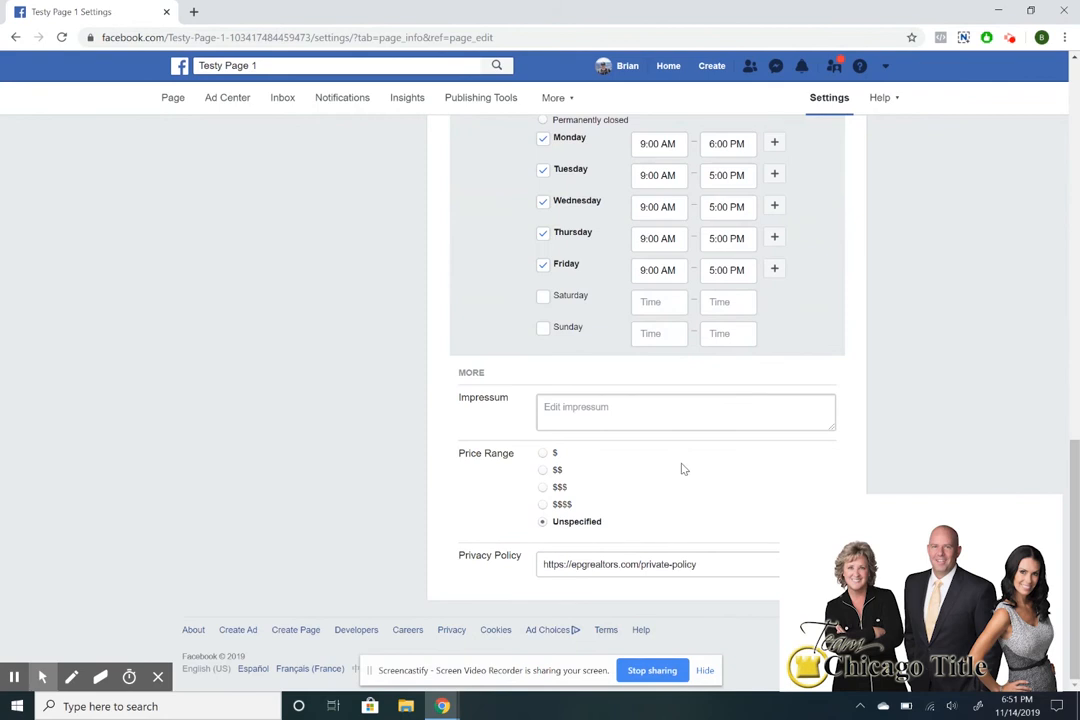
scroll(683, 469, "up", 15)
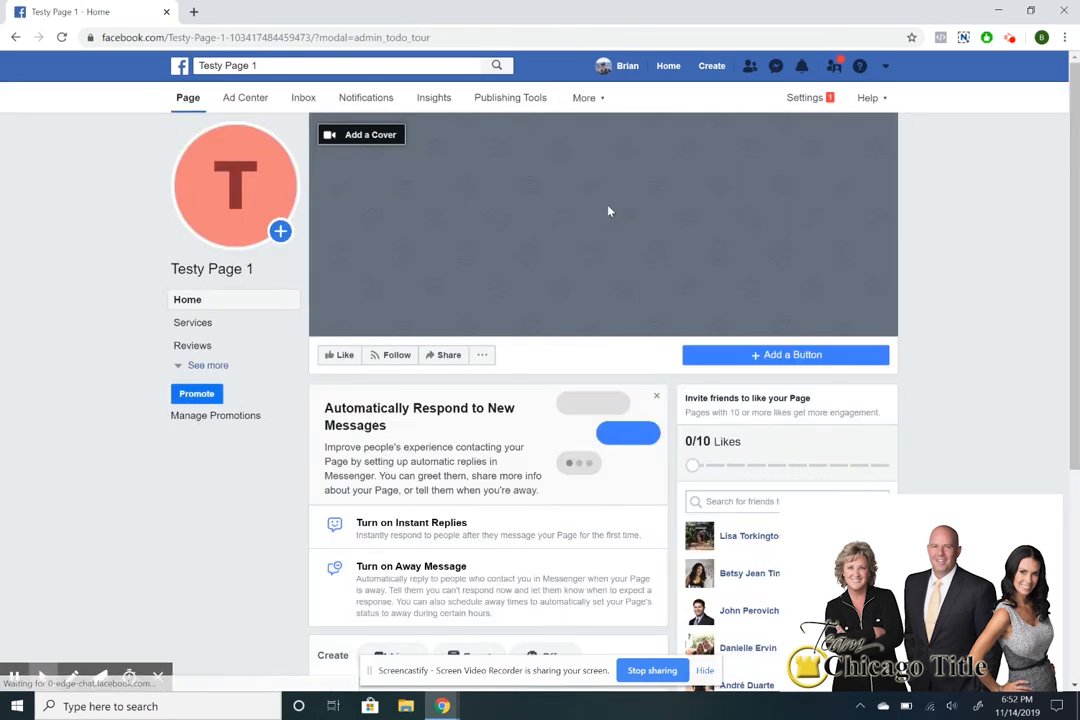
Choose Book Now as the page's action button and continue to its destination step.
scroll(608, 211, "down", 3)
scroll(608, 211, "up", 3)
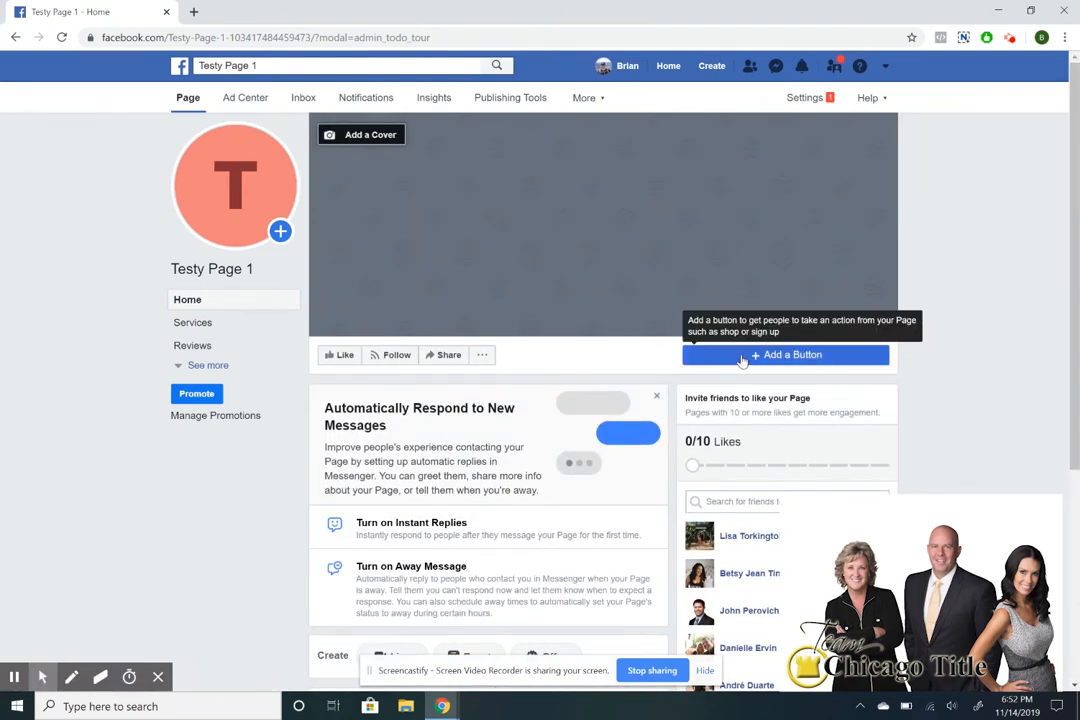
left_click(751, 355)
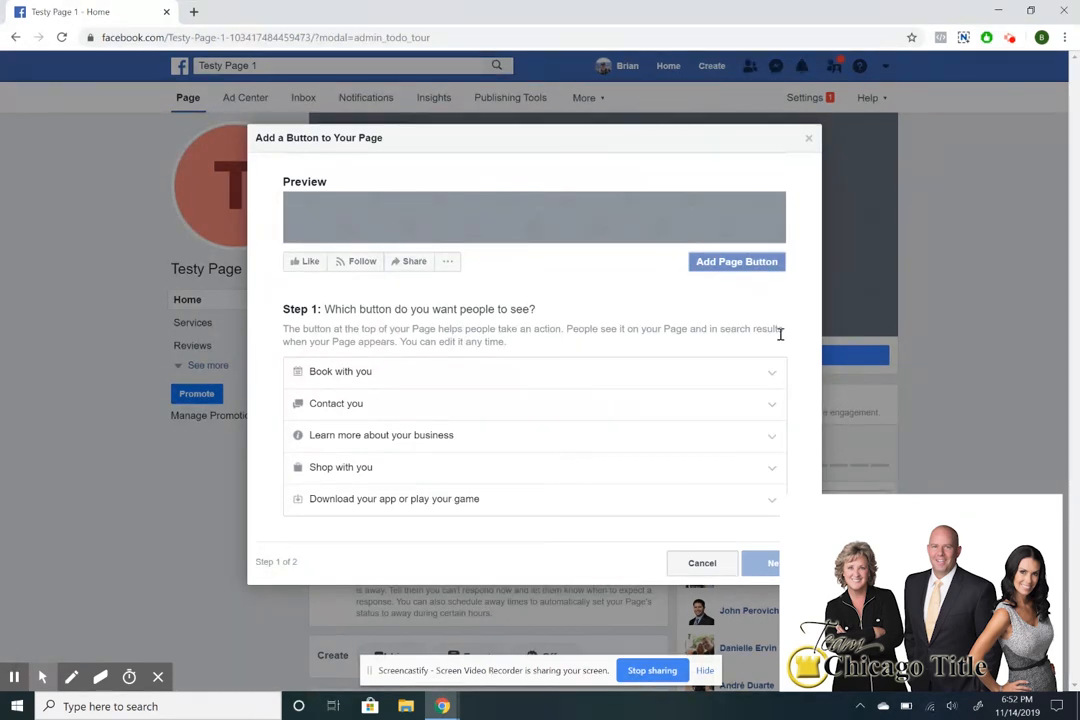
left_click(497, 376)
left_click(330, 387)
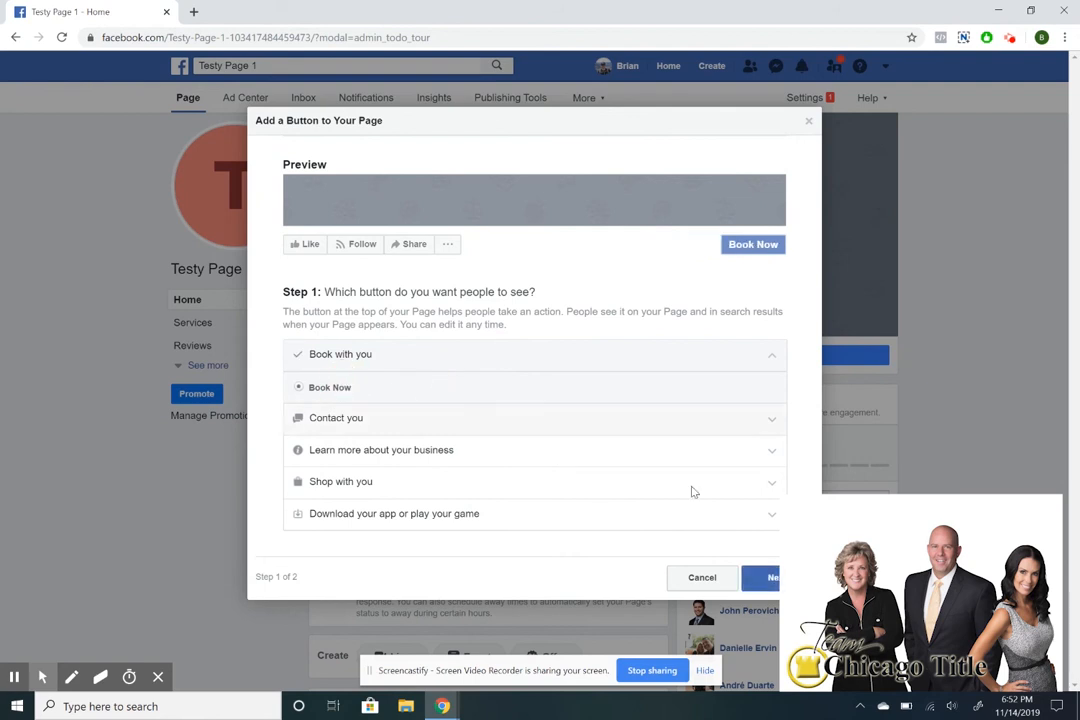
left_click(762, 578)
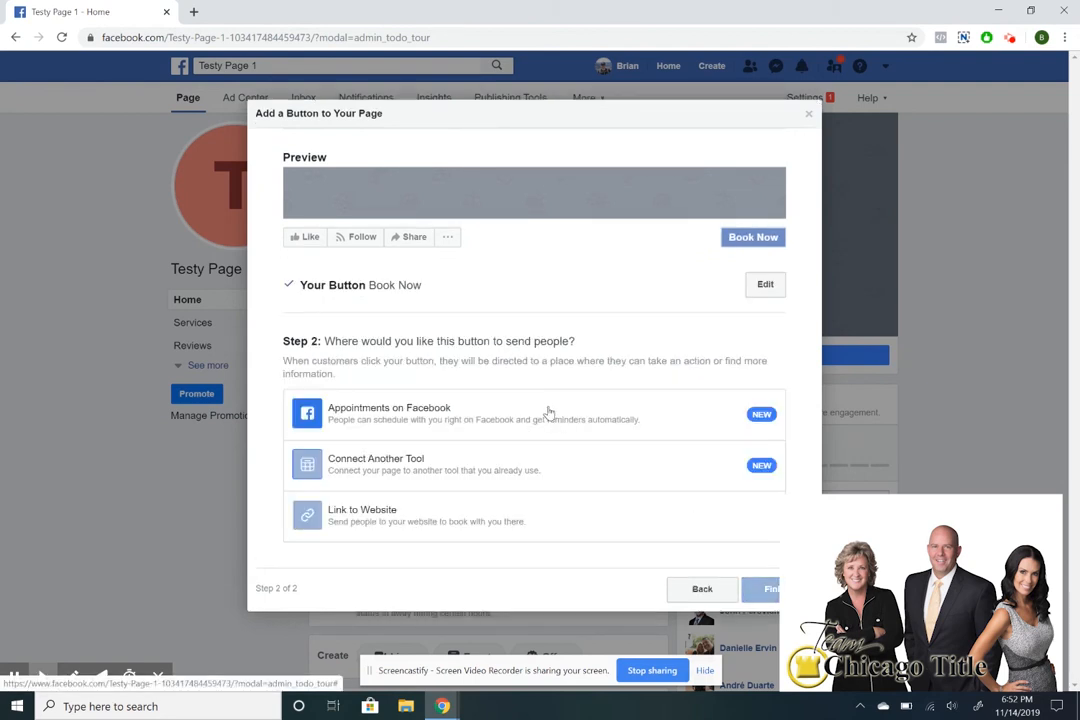
Check the Connect Another Tool and Link to Website options, then cancel back to button choice.
left_click(542, 468)
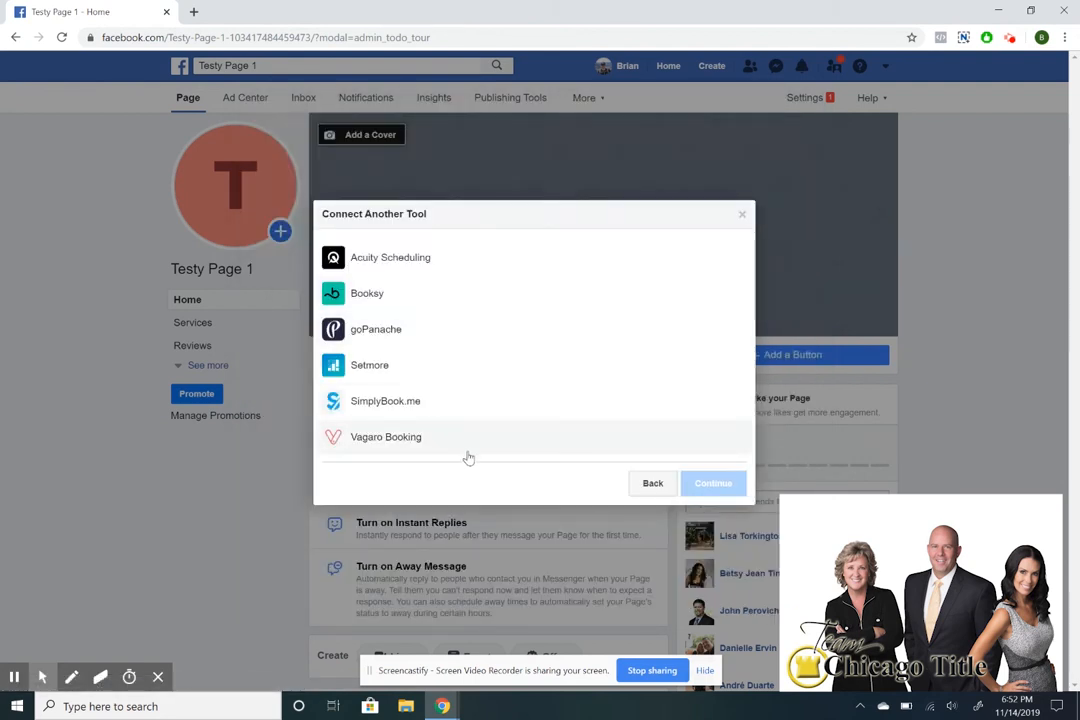
left_click(640, 488)
left_click(560, 505)
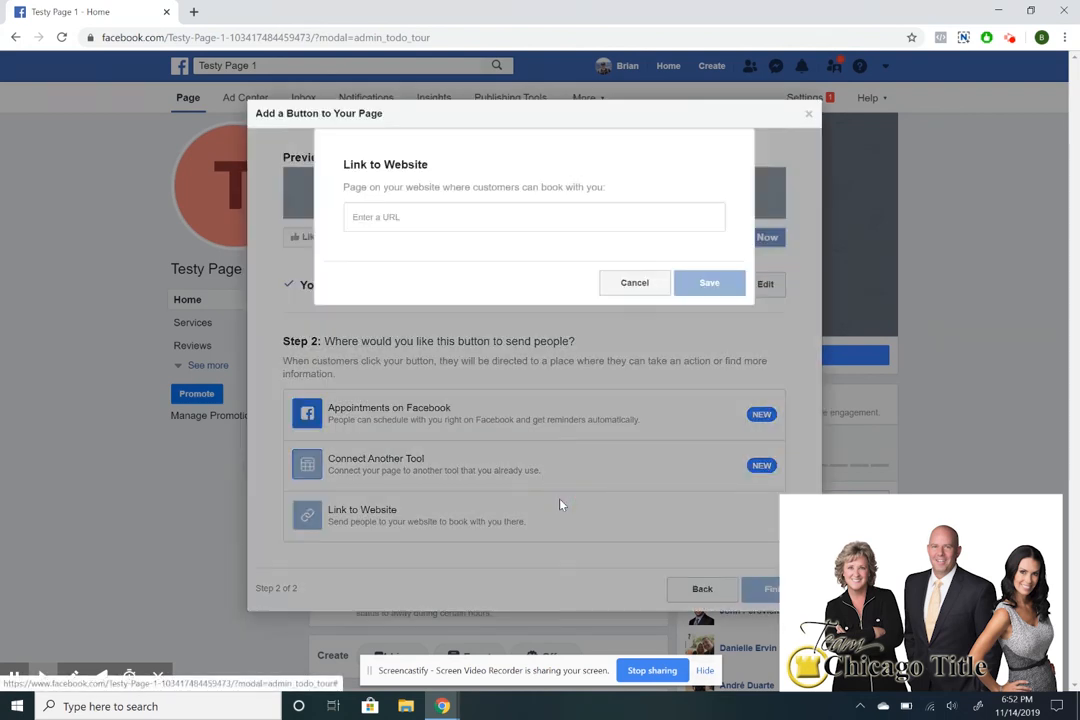
left_click(634, 284)
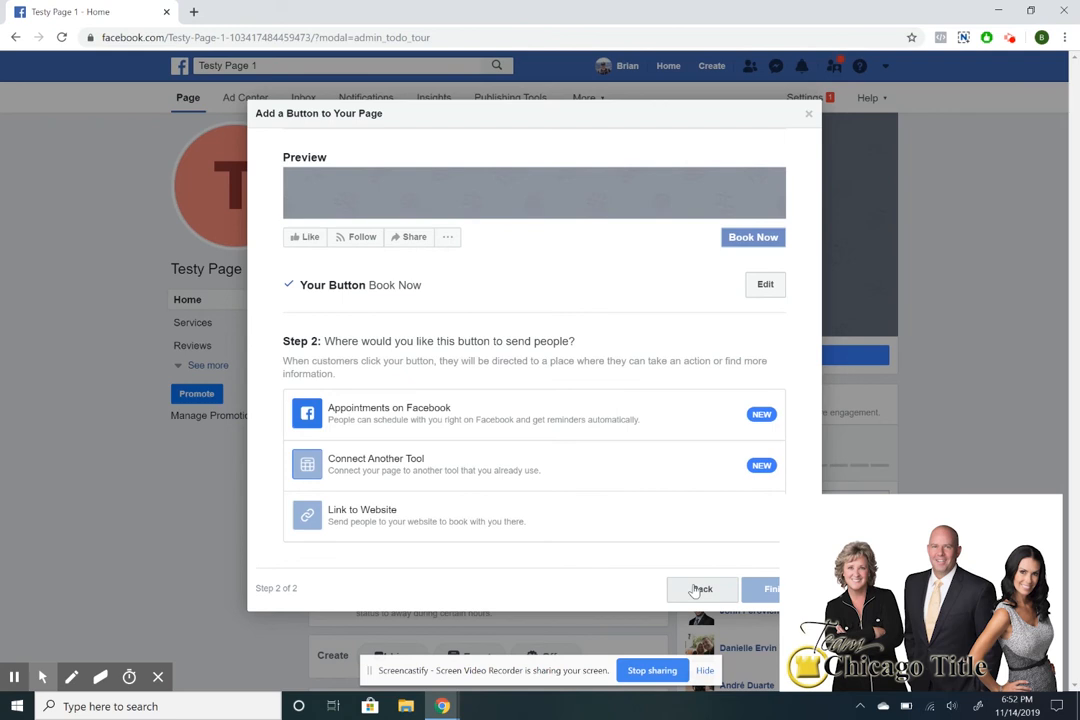
left_click(694, 591)
Try Call Now as the button, then cancel the phone number step and go back.
left_click(439, 415)
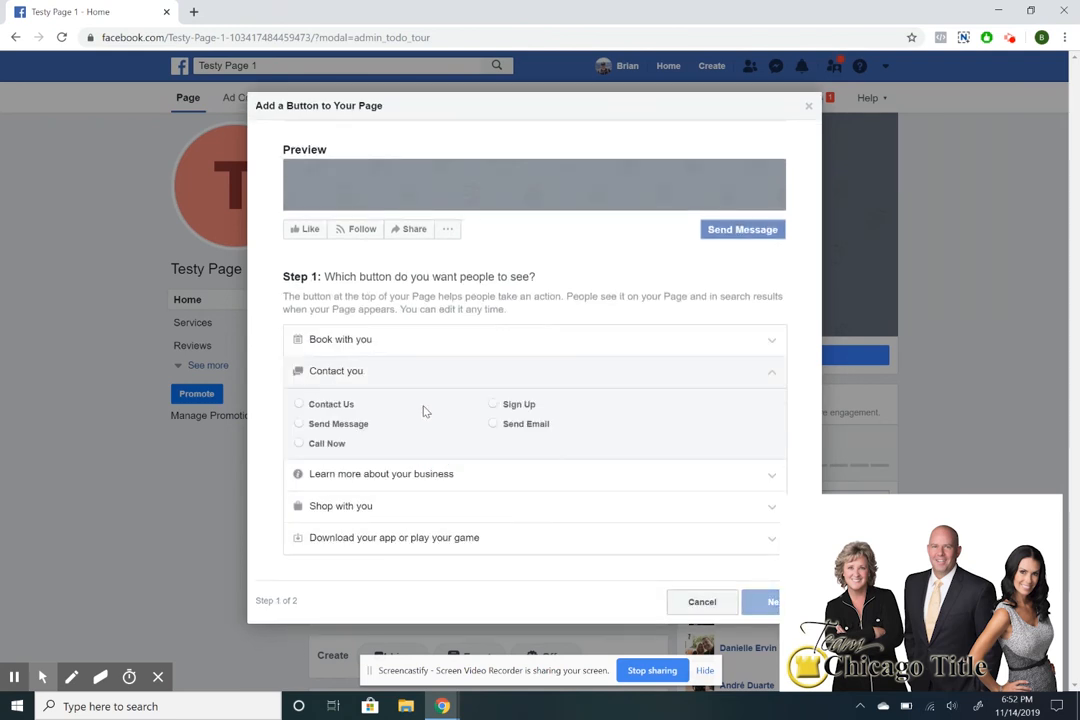
left_click(330, 443)
left_click(762, 603)
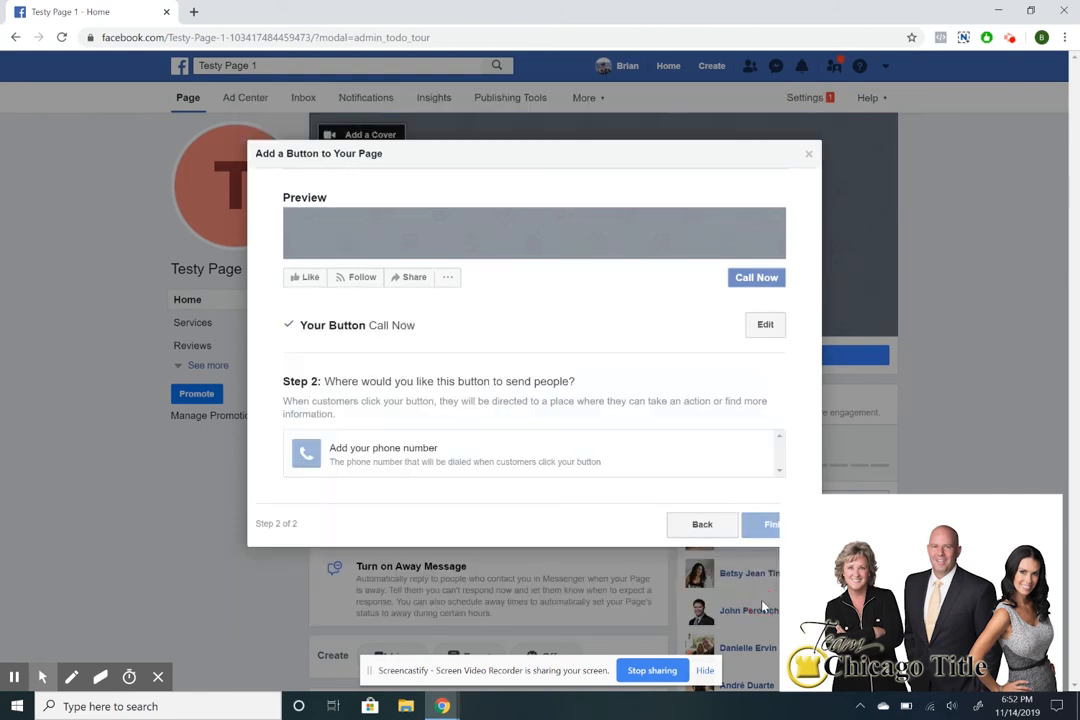
left_click(449, 447)
left_click(625, 316)
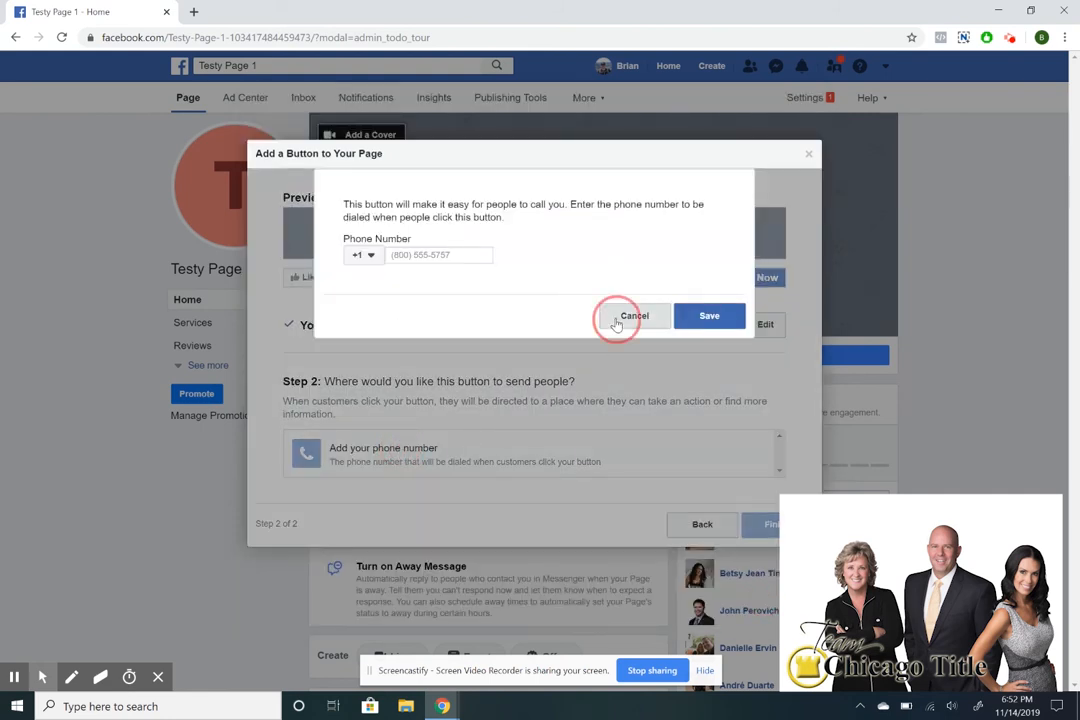
left_click(688, 522)
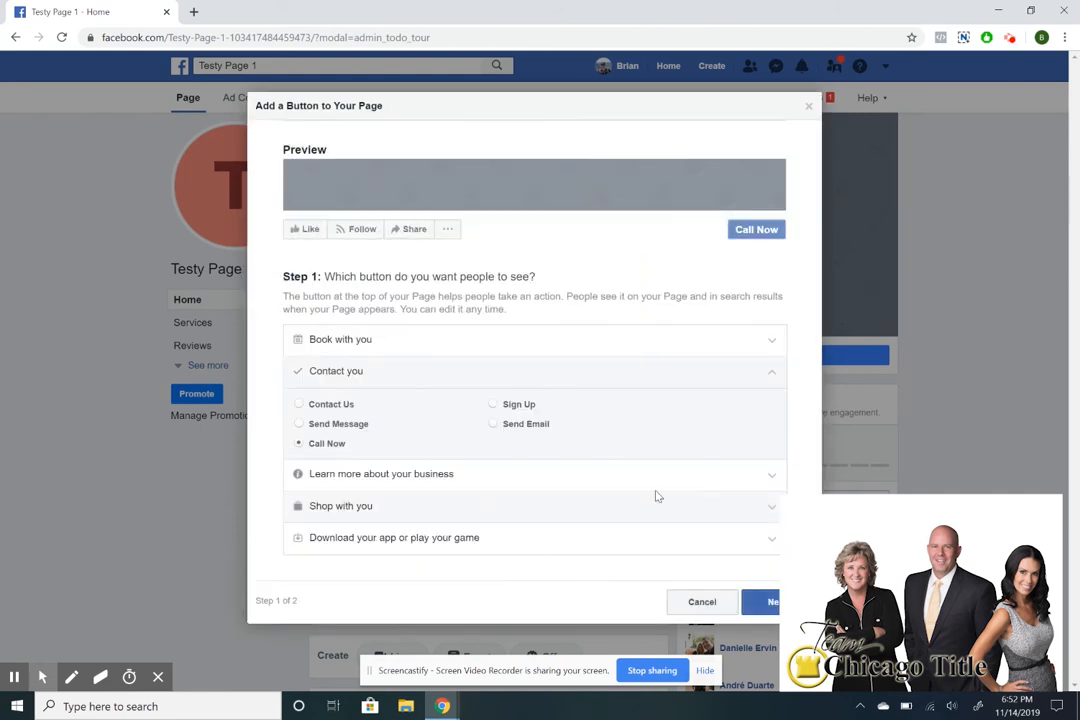
Select Send Message, then browse the Learn more, Shop with you and download app button options.
left_click(300, 425)
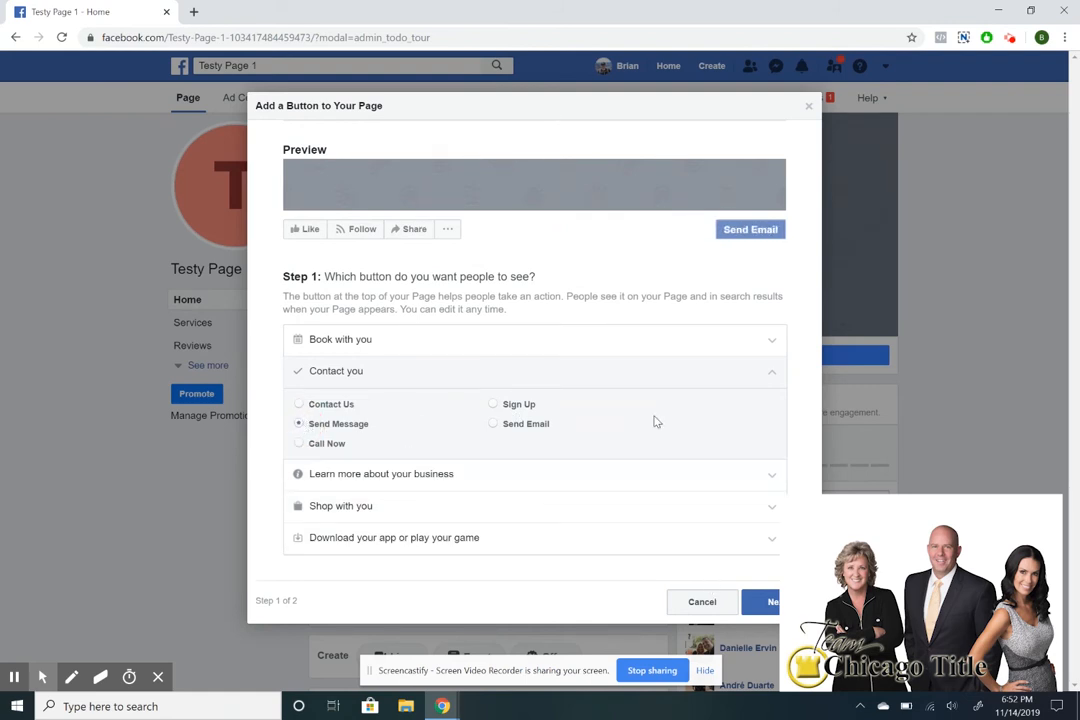
left_click(776, 375)
left_click(545, 475)
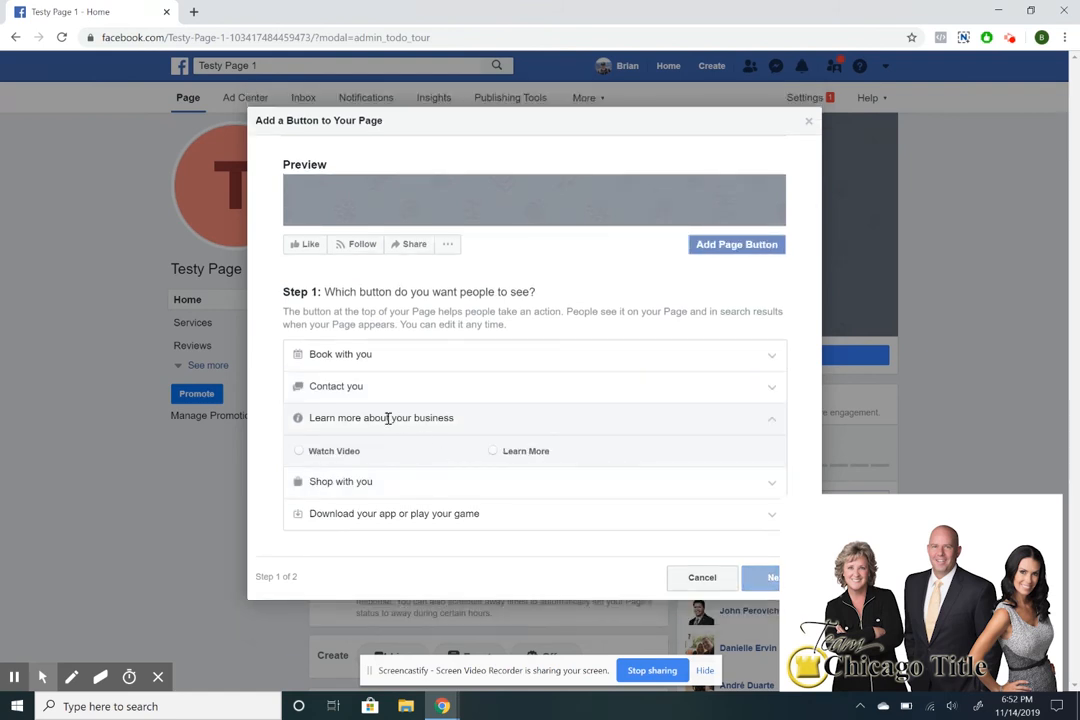
left_click(403, 487)
left_click(399, 514)
left_click(307, 518)
Choose Send Message and finish the setup so the button shows on the page.
left_click(425, 374)
left_click(318, 423)
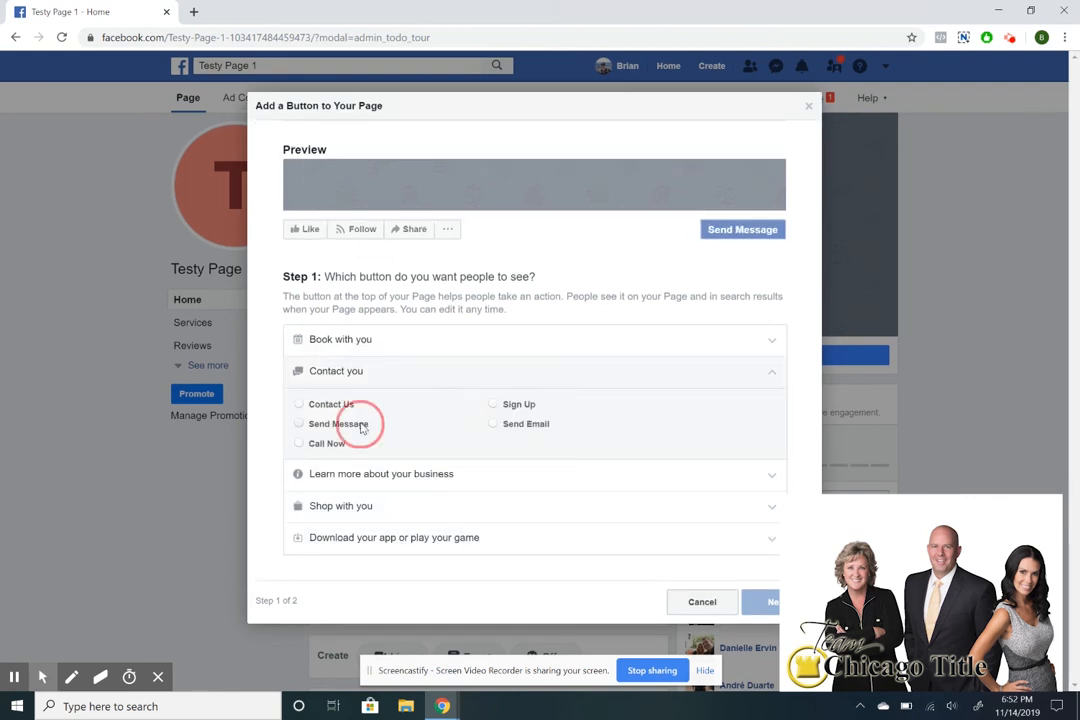
left_click(765, 601)
left_click(501, 443)
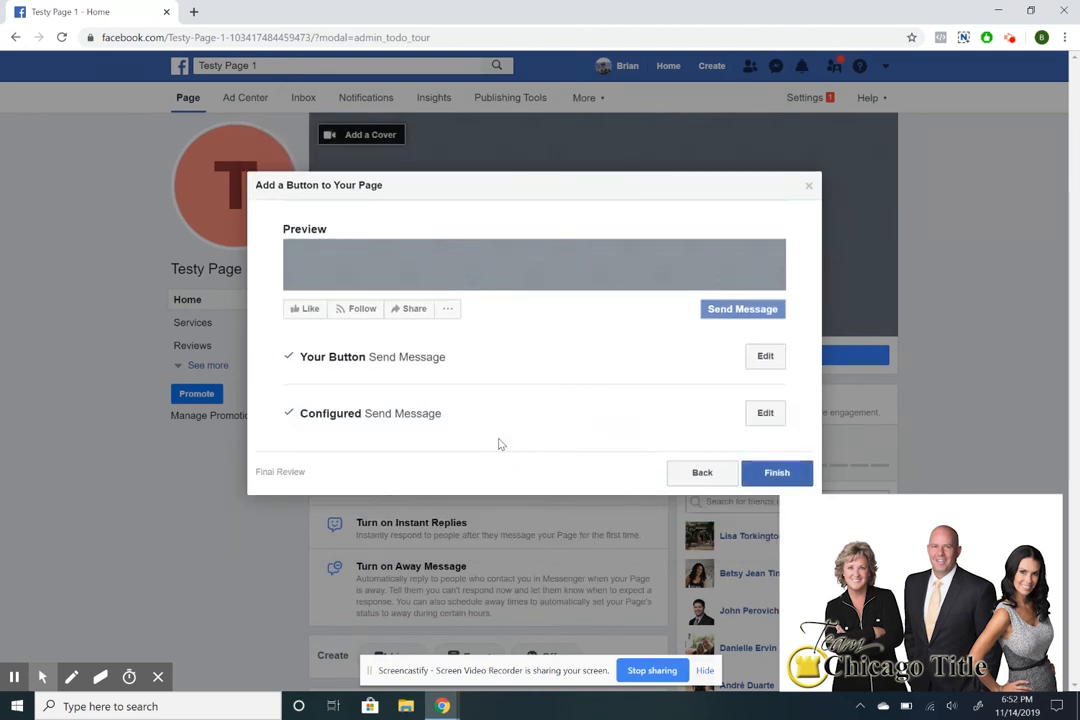
left_click(785, 478)
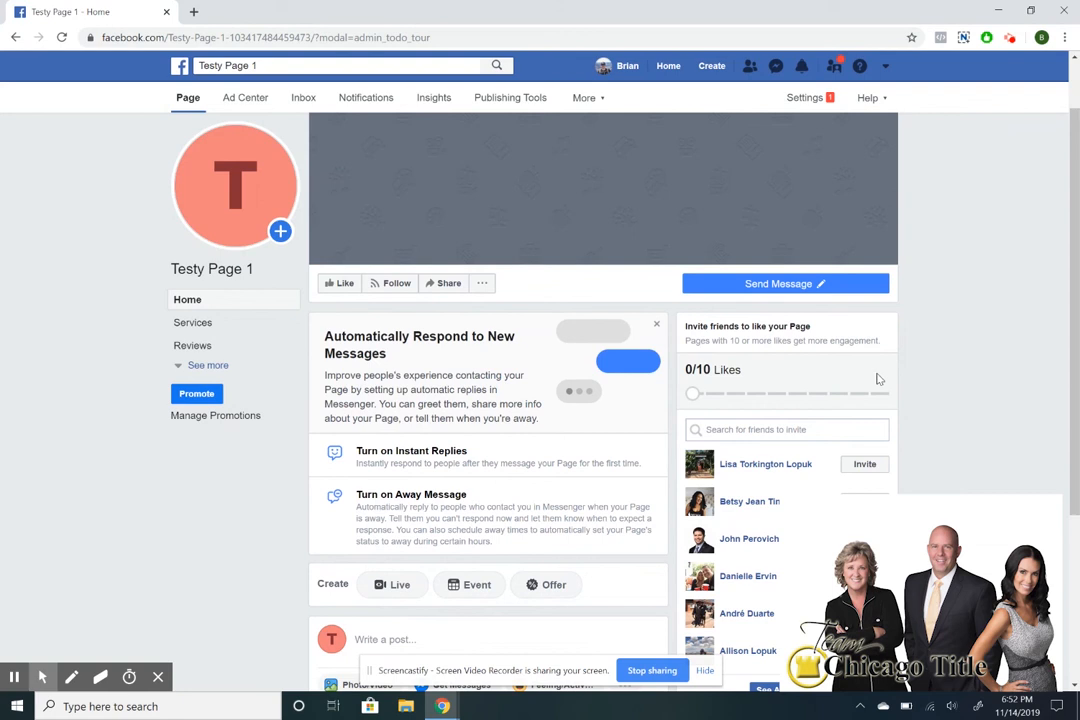
mouse_move(801, 289)
mouse_move(235, 215)
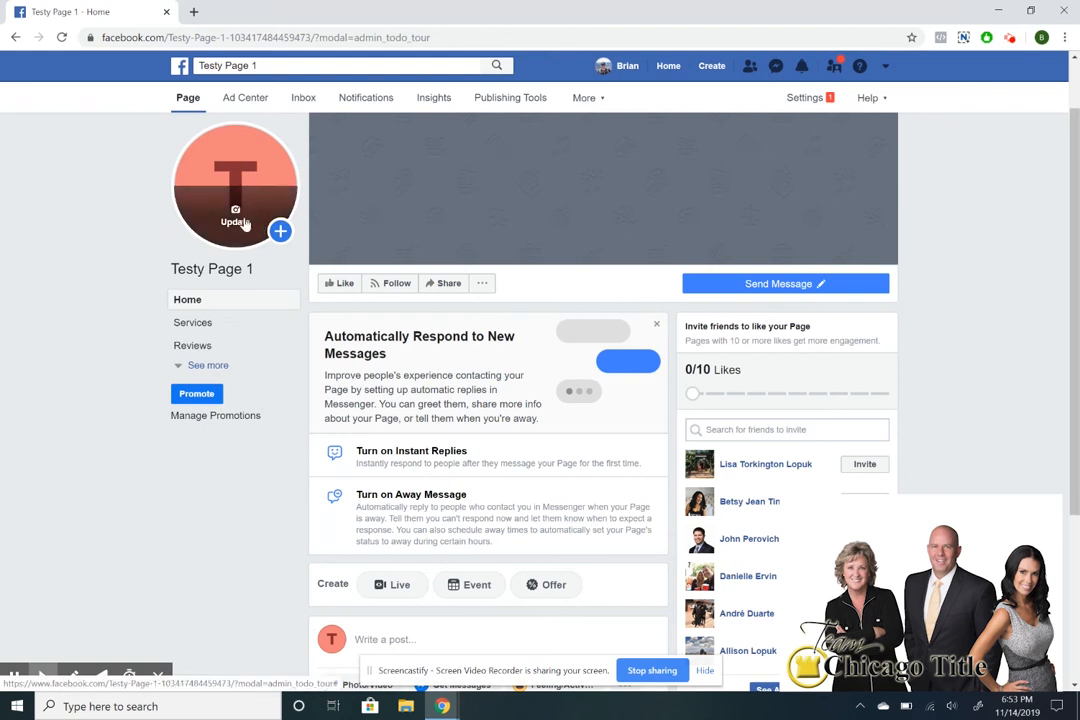
mouse_move(475, 222)
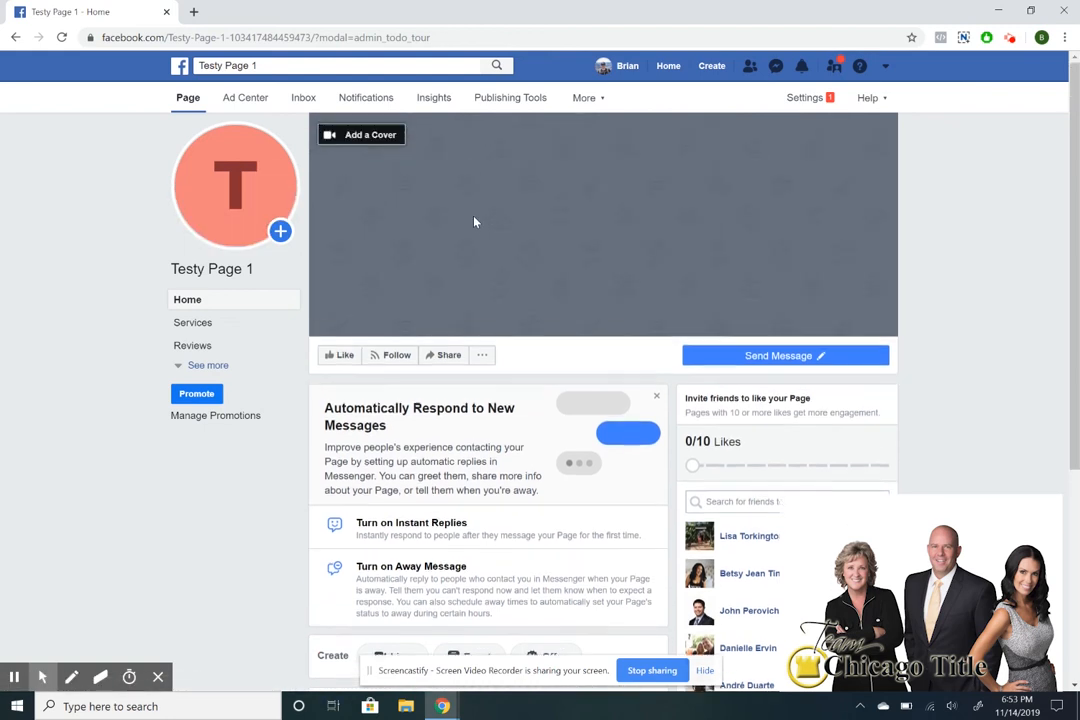
scroll(458, 224, "down", 4)
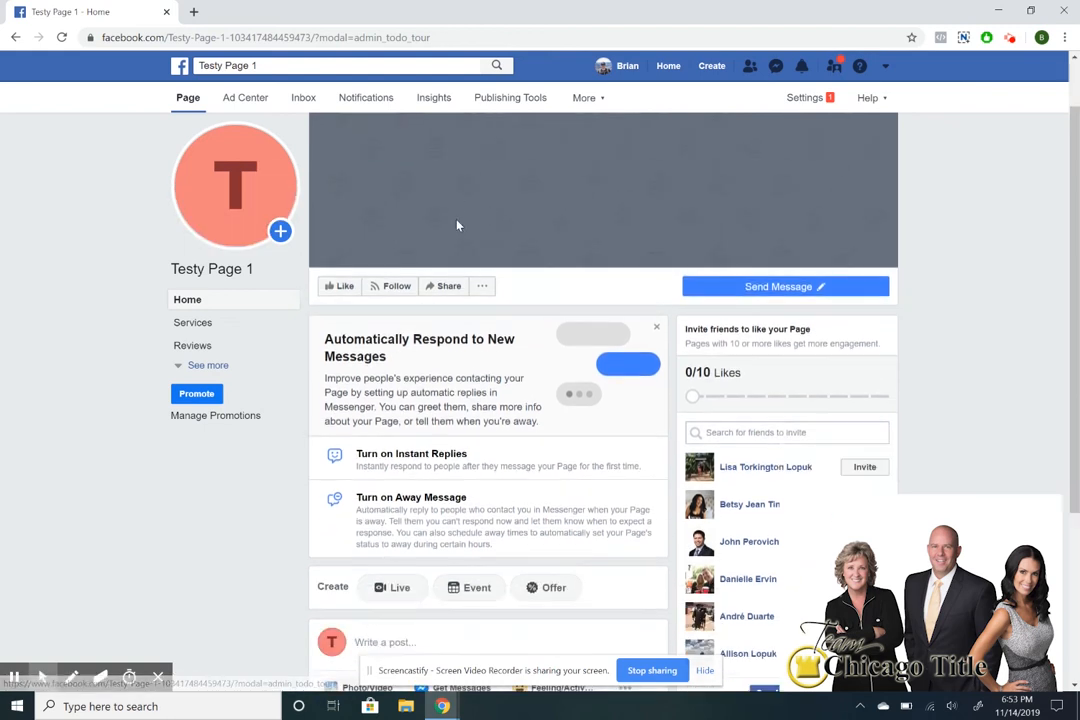
scroll(458, 225, "up", 4)
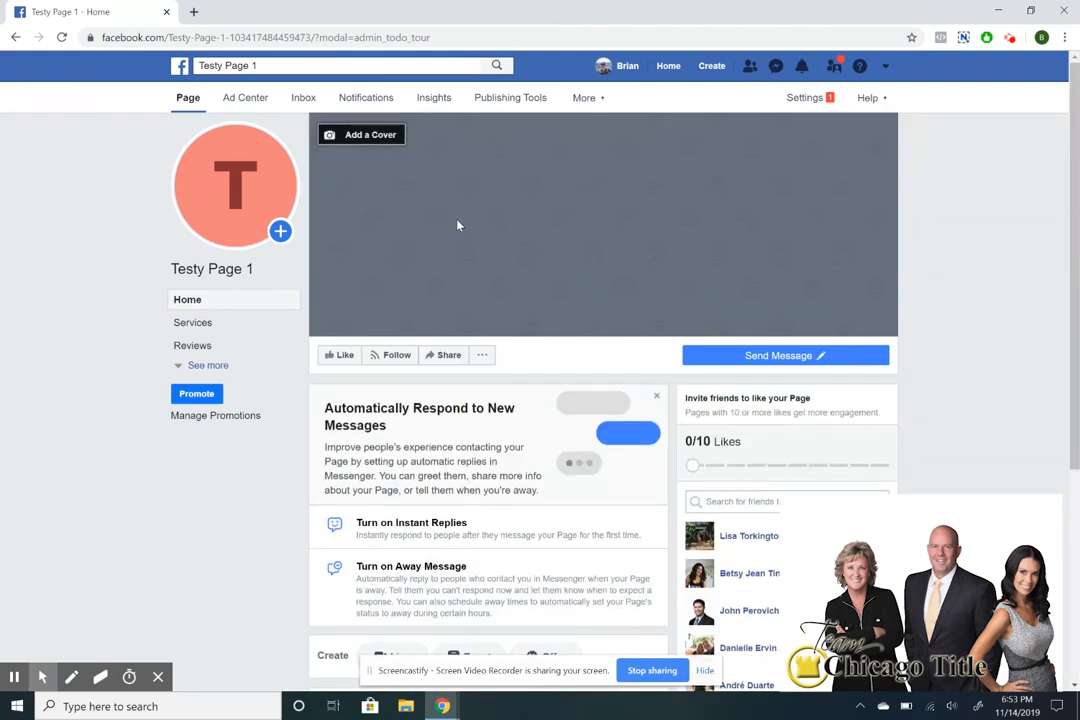
left_click(193, 11)
Go to canva.com in the new tab.
type("can")
key("Return")
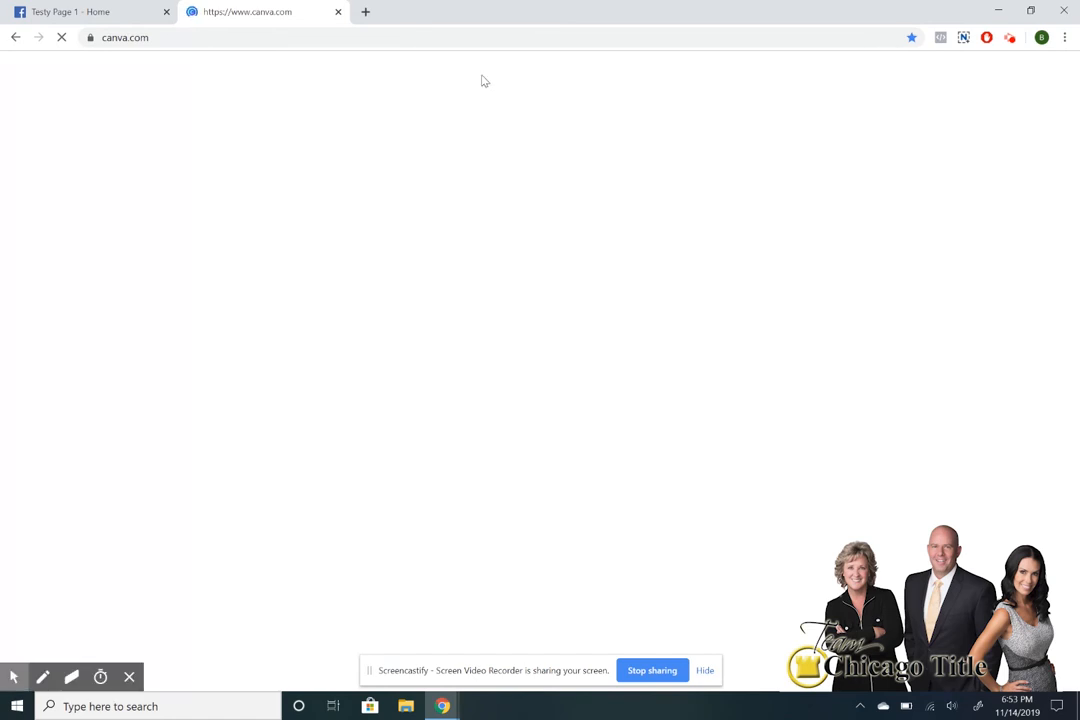
left_click(116, 9)
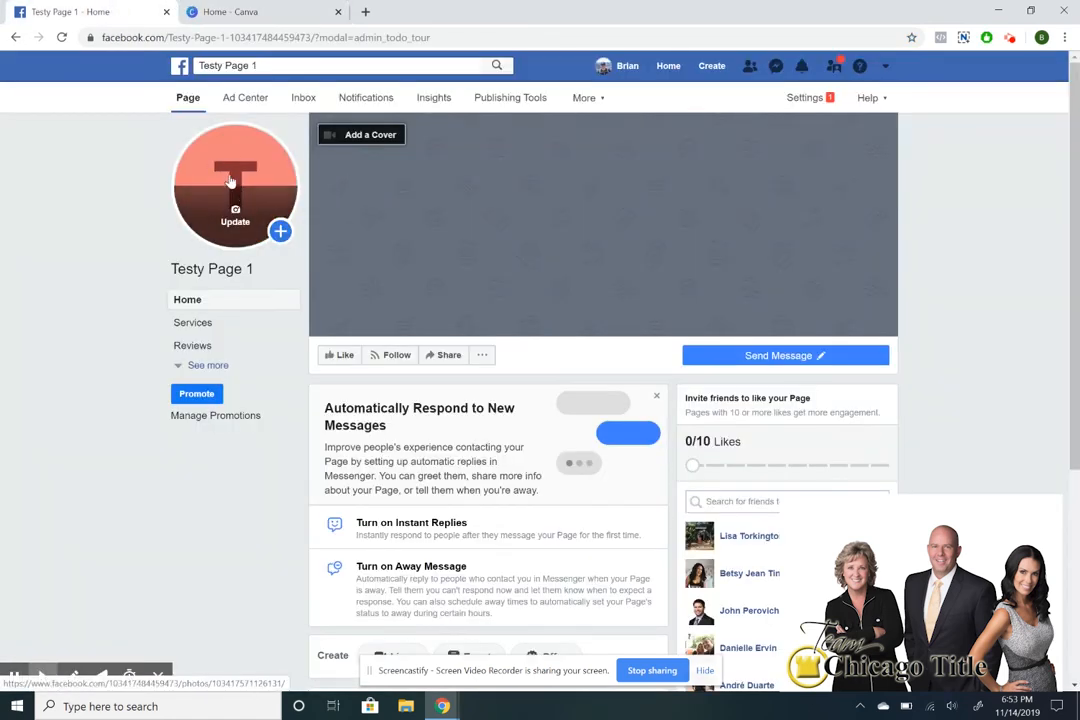
left_click(230, 11)
Search for Facebook Cover and start a blank design, which opens in its own tab.
left_click(513, 210)
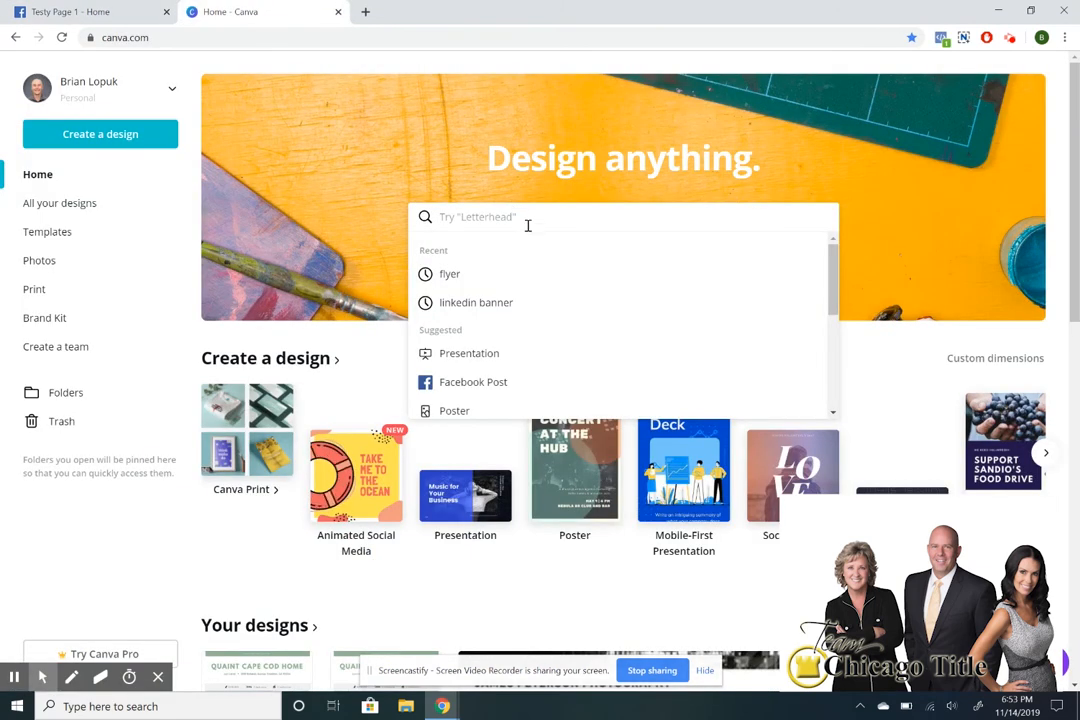
type("facebook")
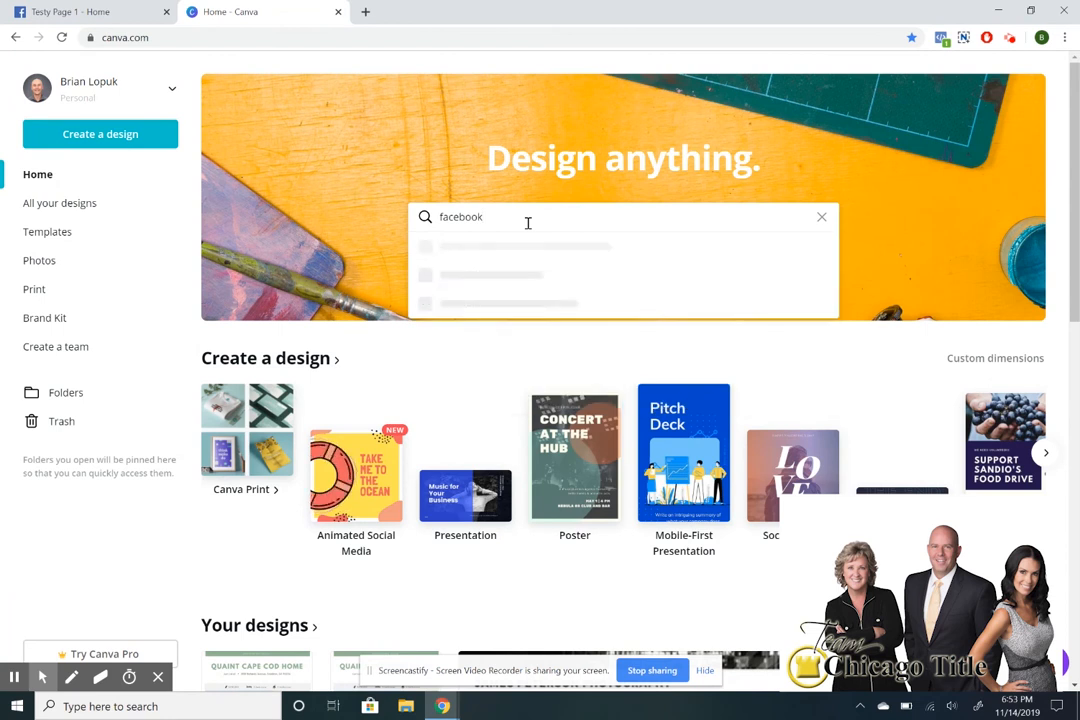
left_click(516, 336)
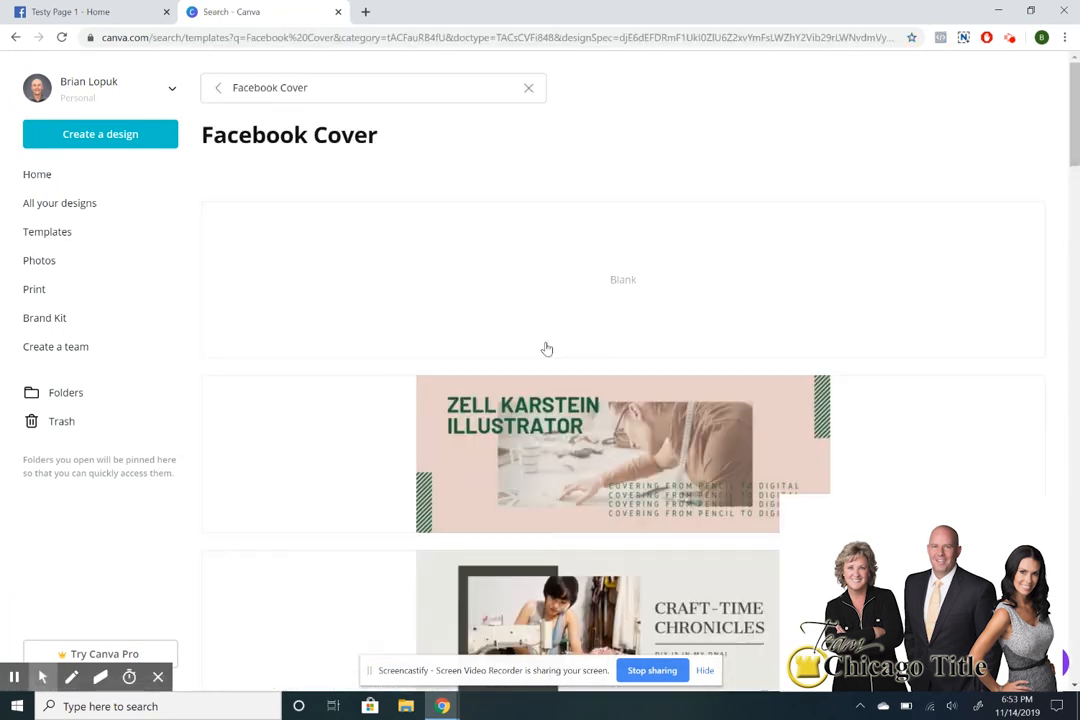
left_click(524, 246)
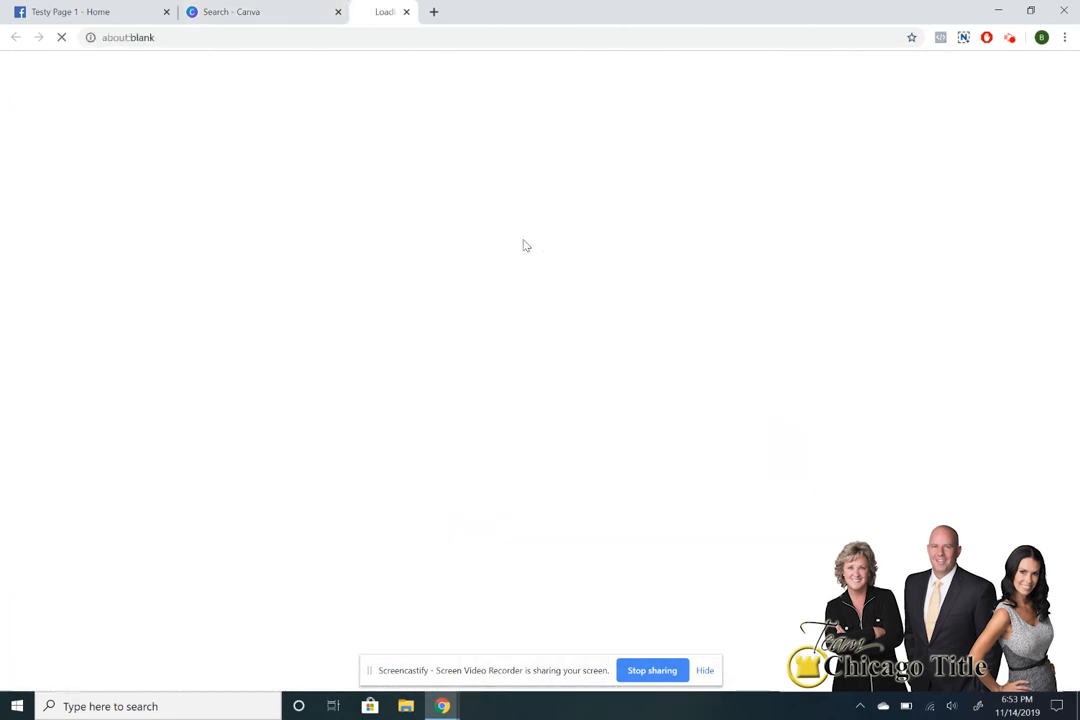
left_click(130, 8)
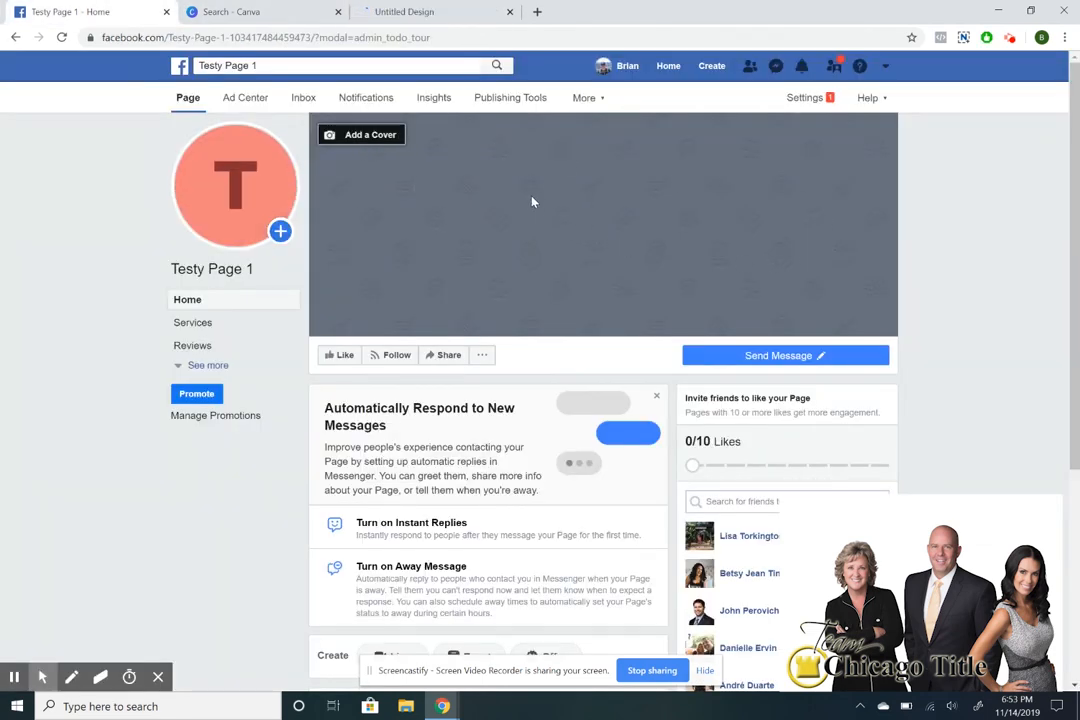
left_click(407, 8)
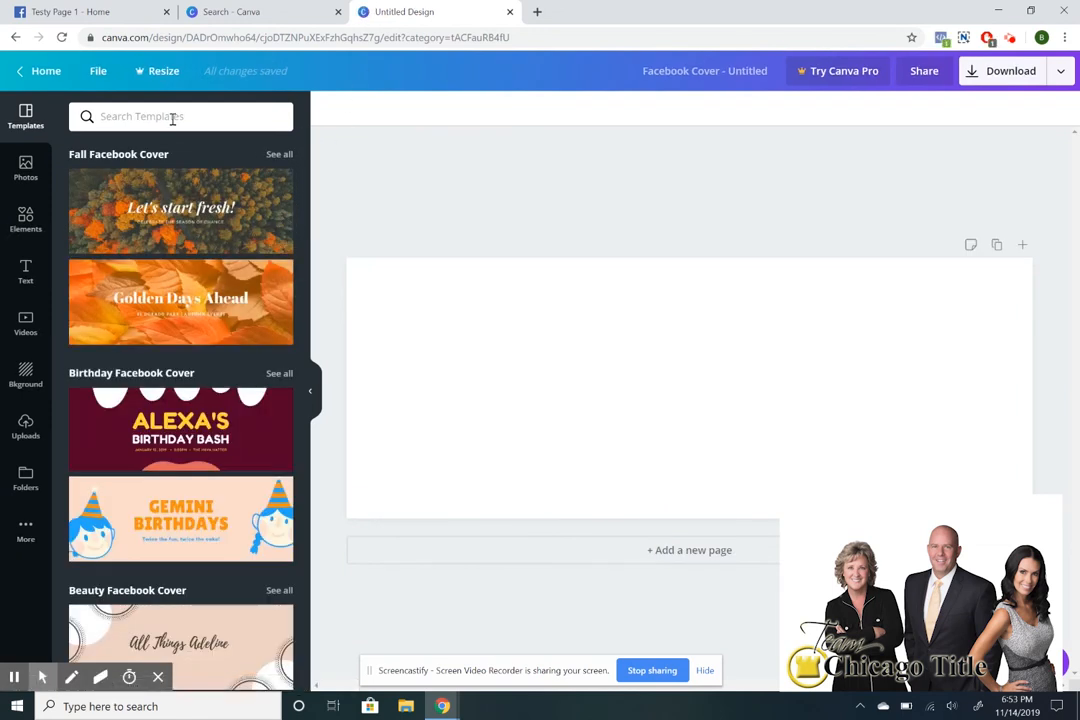
Search Canva templates for 'real estate', then replace the query with 'city'.
type("real estate")
key("Return")
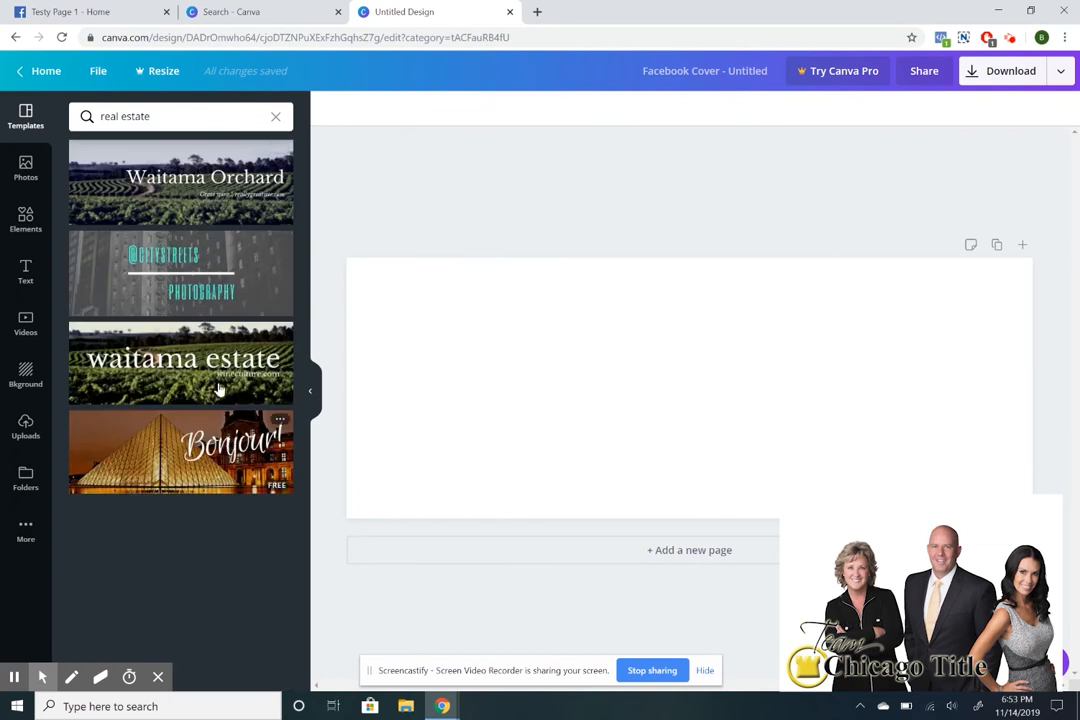
left_click_drag(190, 122, 101, 116)
type("city")
key("Return")
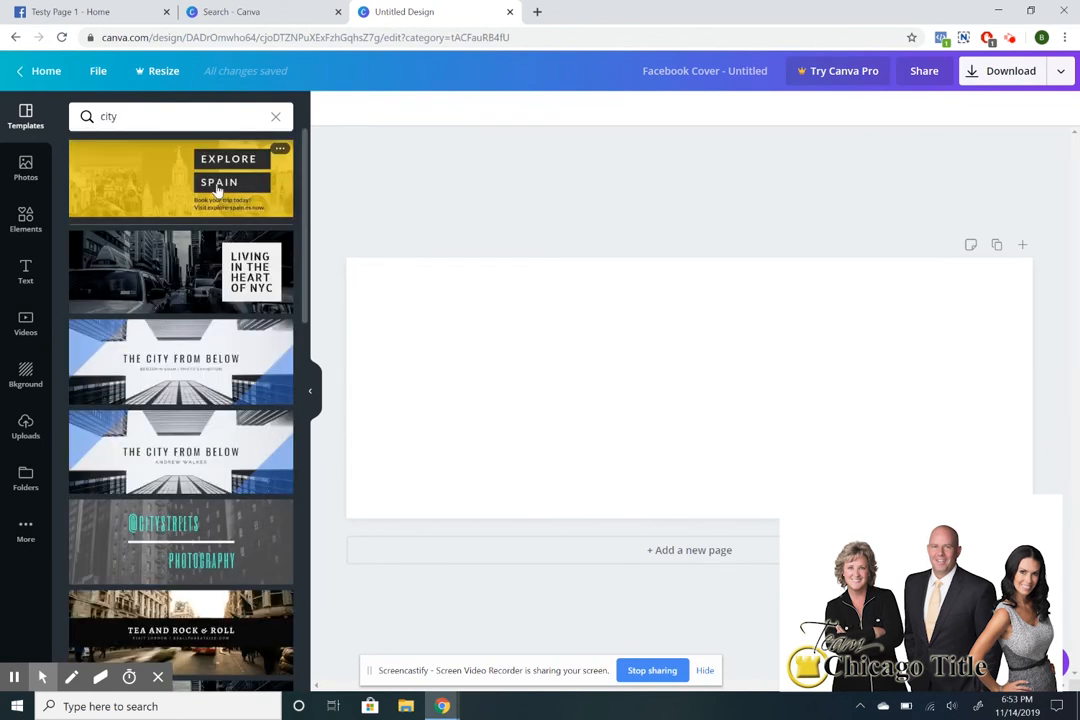
Apply the 'Living in the heart of NYC' template and change the headline's NYC to LA.
left_click(170, 271)
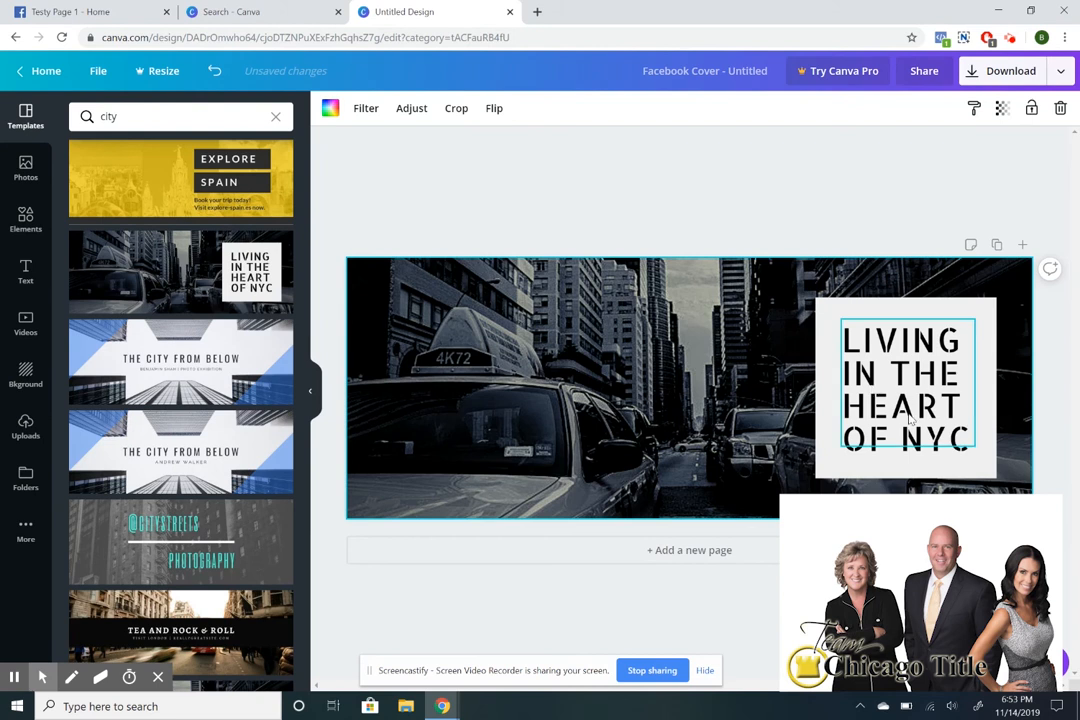
left_click(911, 420)
key("BackSpace")
key("BackSpace")
key("BackSpace")
key("BackSpace")
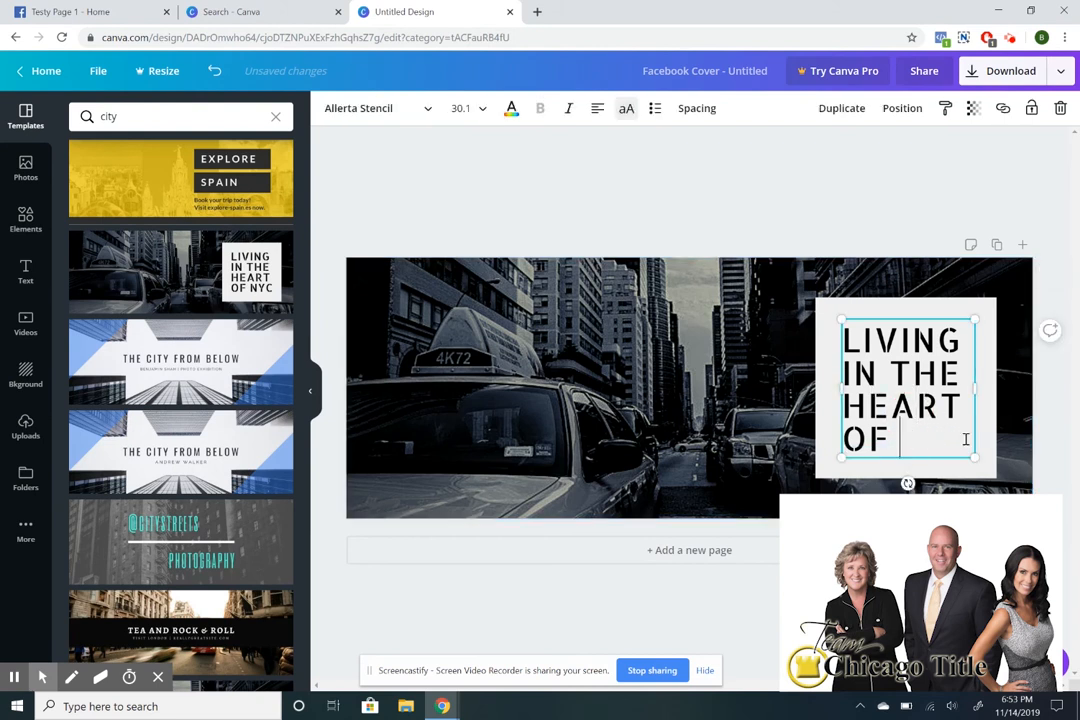
left_click(966, 439)
type("LA")
left_click(800, 166)
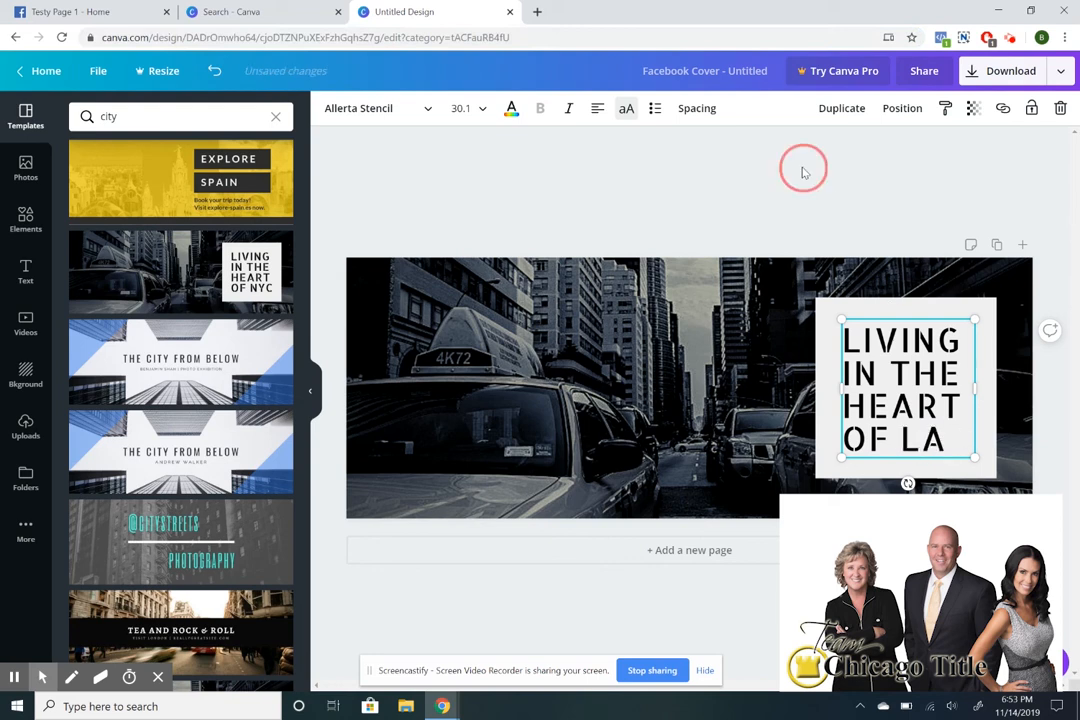
Download the cover design as a PNG, dismiss the Canva Pro offer, and return to Testy Page 1.
left_click(1003, 70)
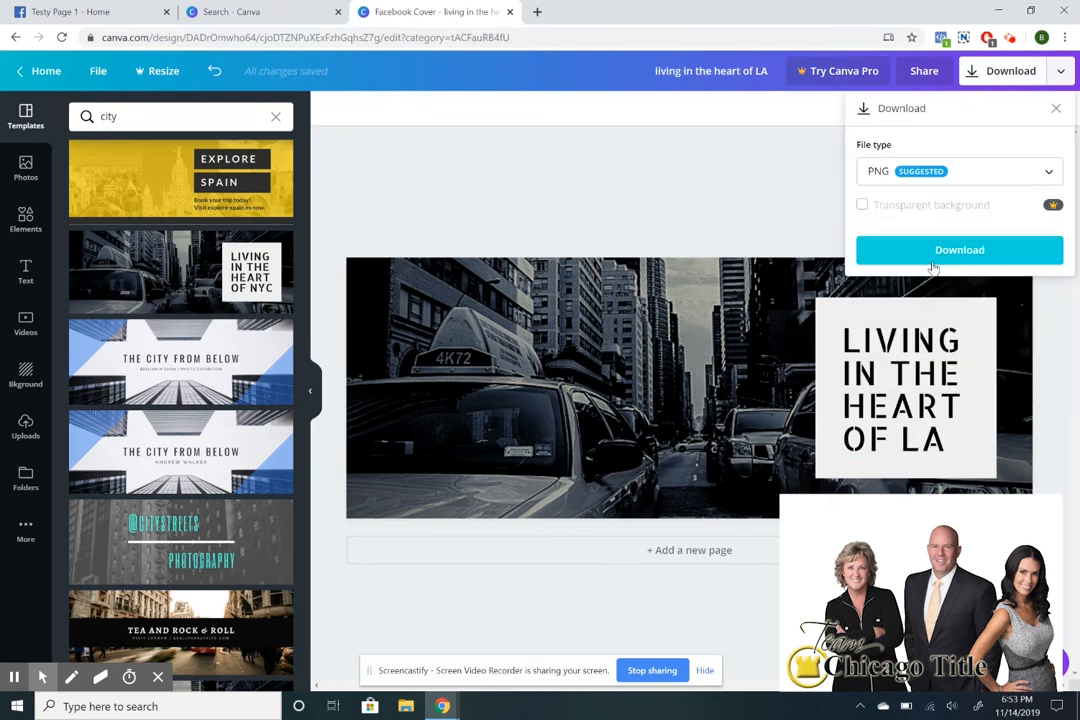
left_click(933, 262)
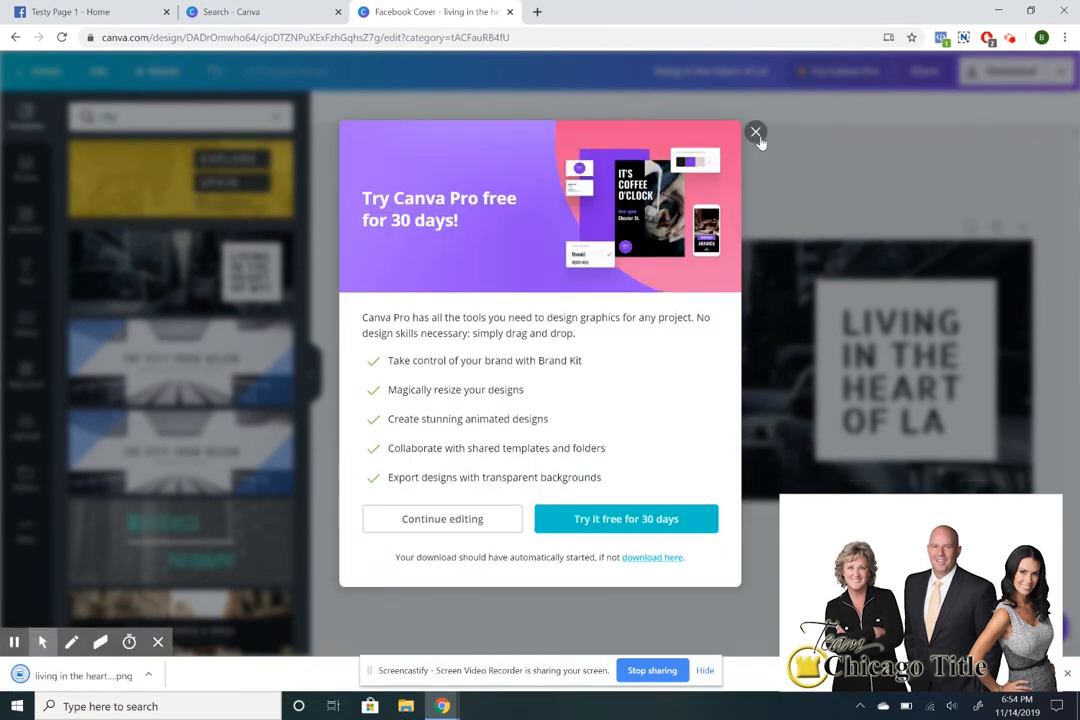
left_click(759, 138)
left_click(240, 12)
left_click(137, 10)
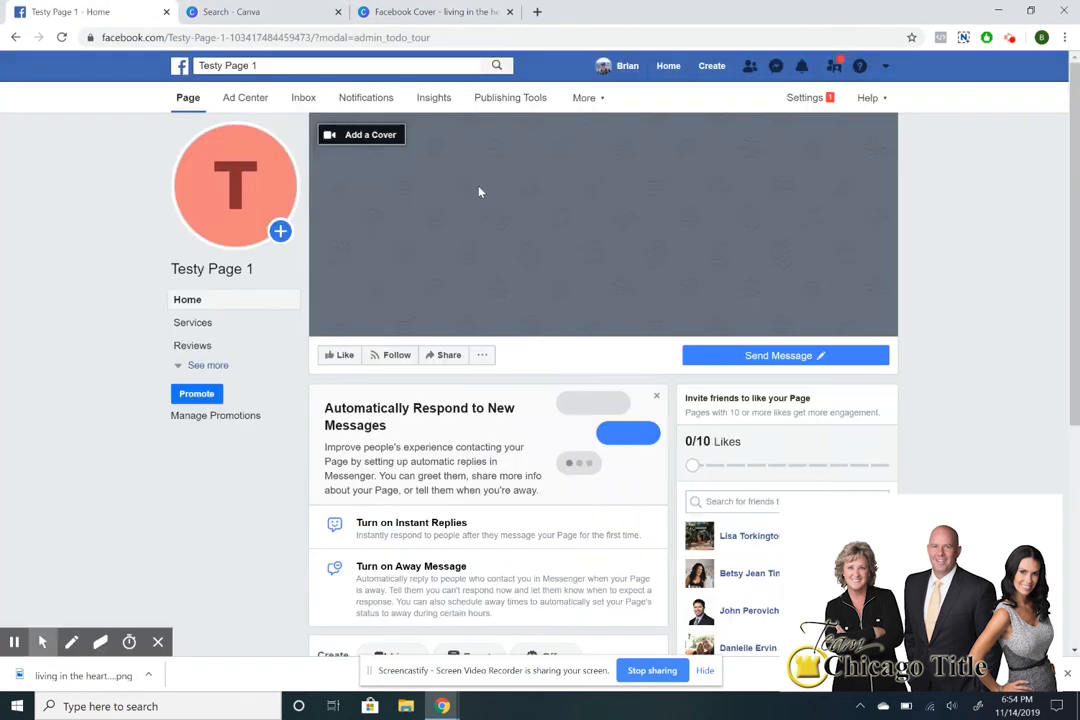
left_click(395, 140)
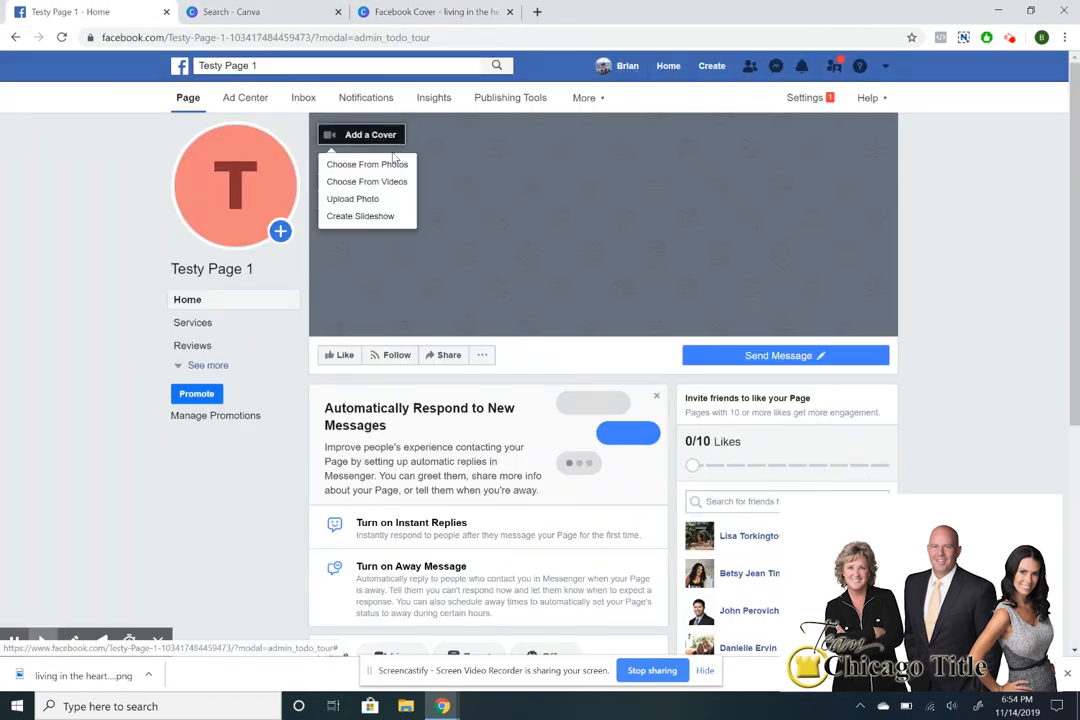
left_click(377, 199)
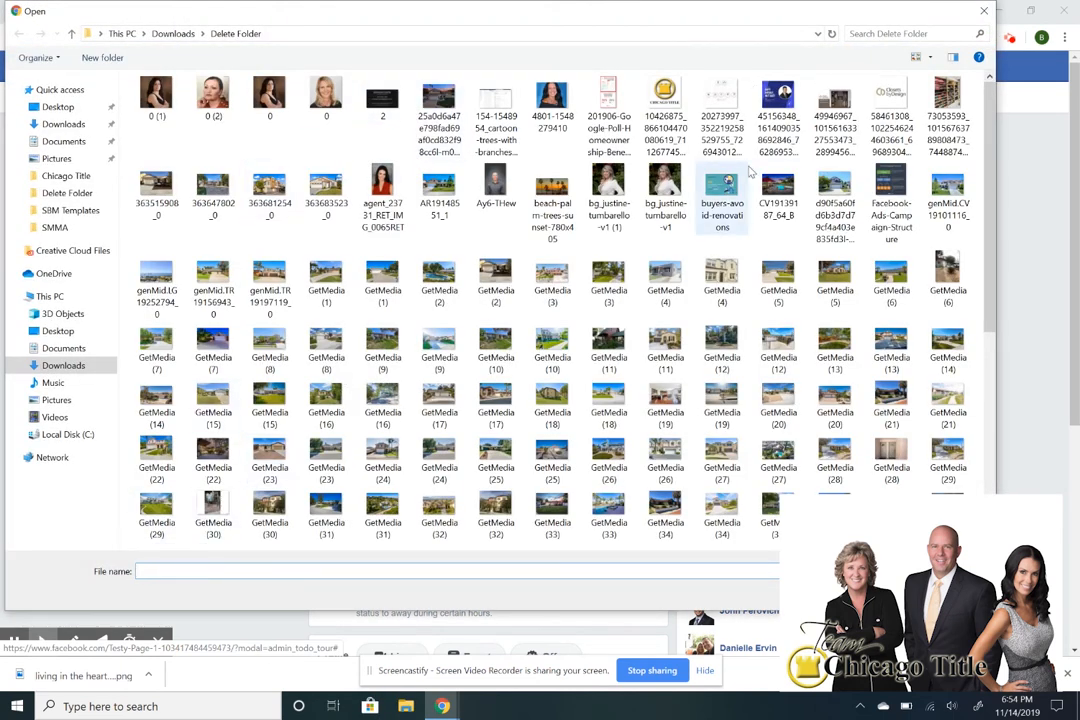
scroll(630, 145, "down", 5)
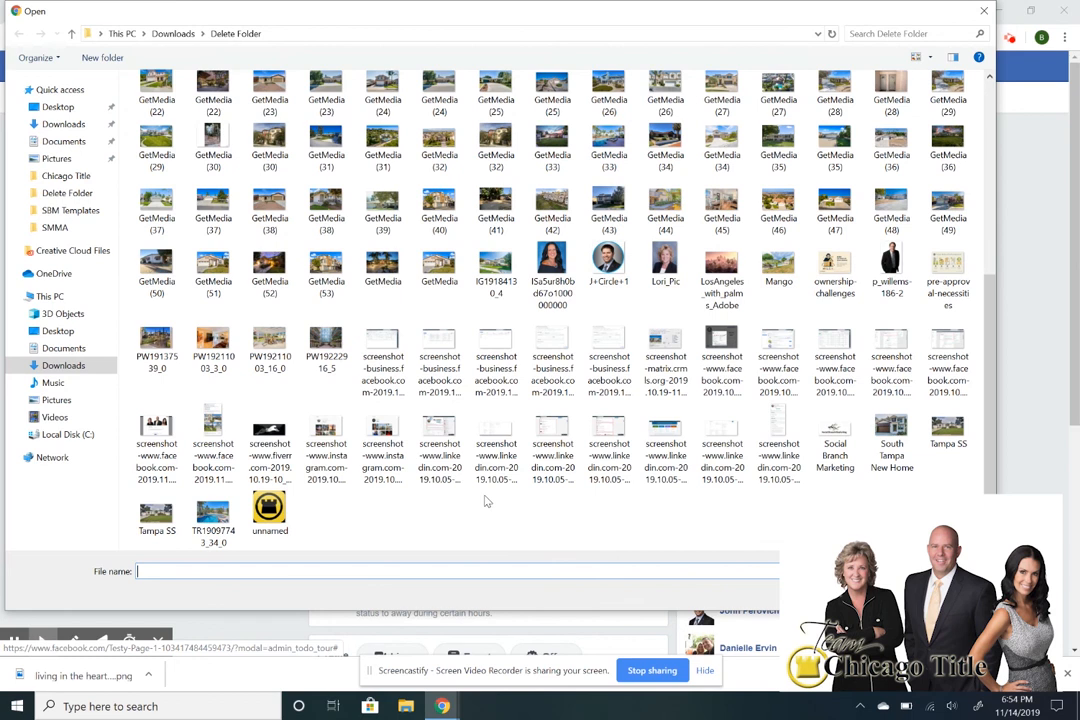
scroll(420, 400, "up", 8)
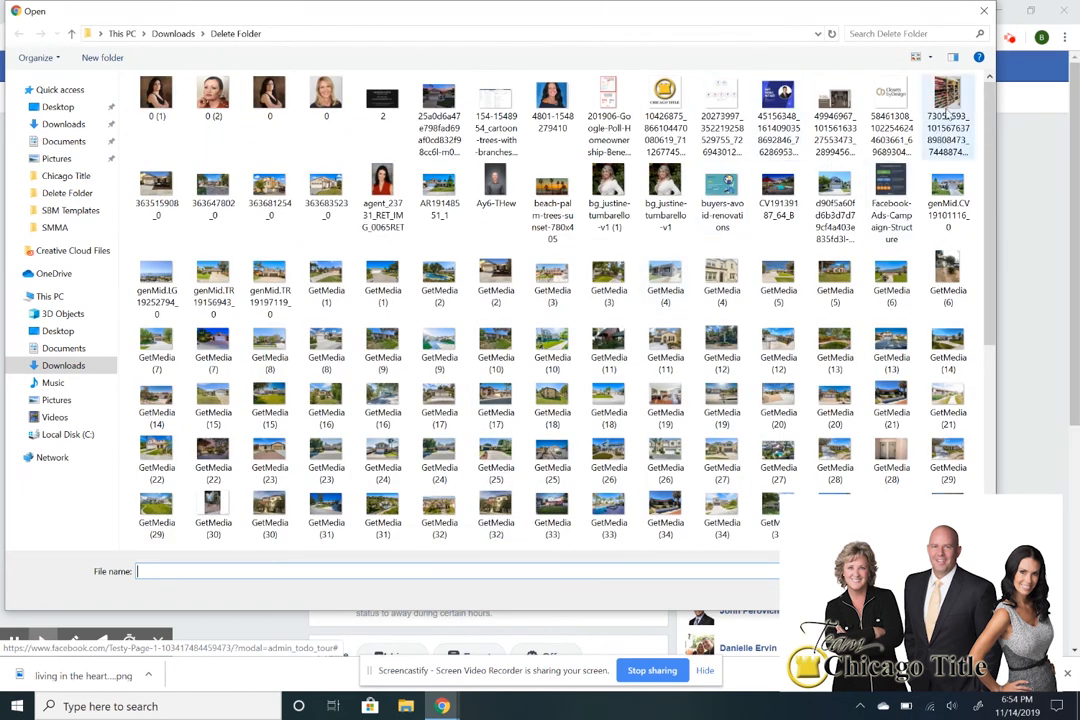
left_click(984, 12)
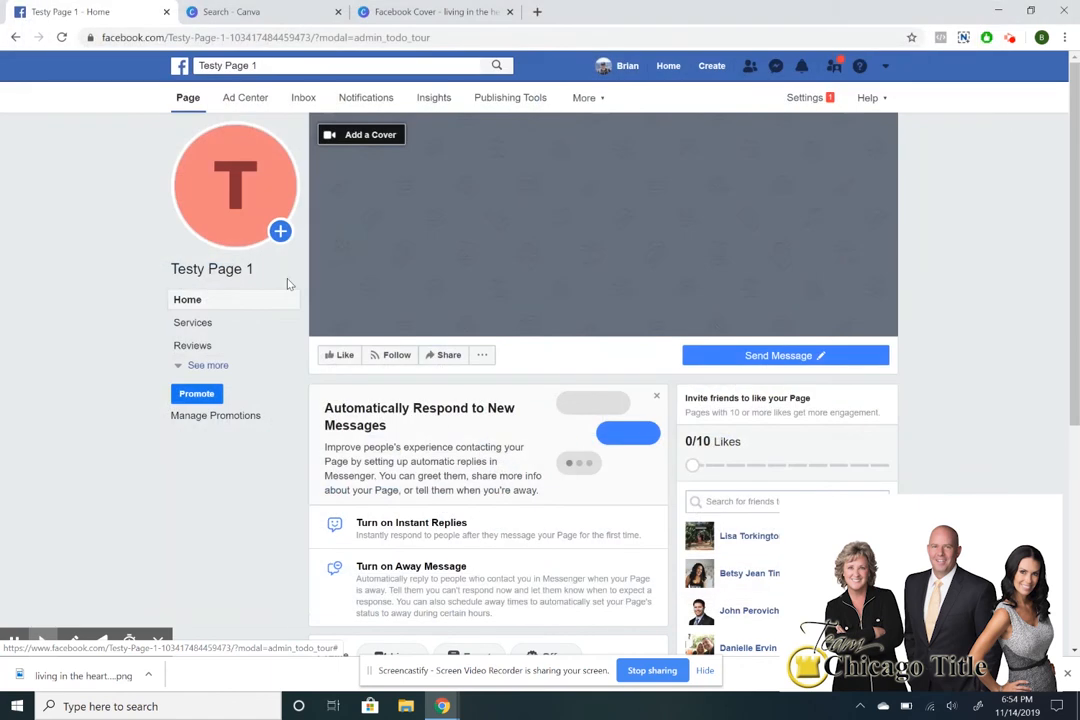
Check the Add a Cover options without choosing one, then dismiss the Automatically Respond to New Messages card.
left_click(396, 132)
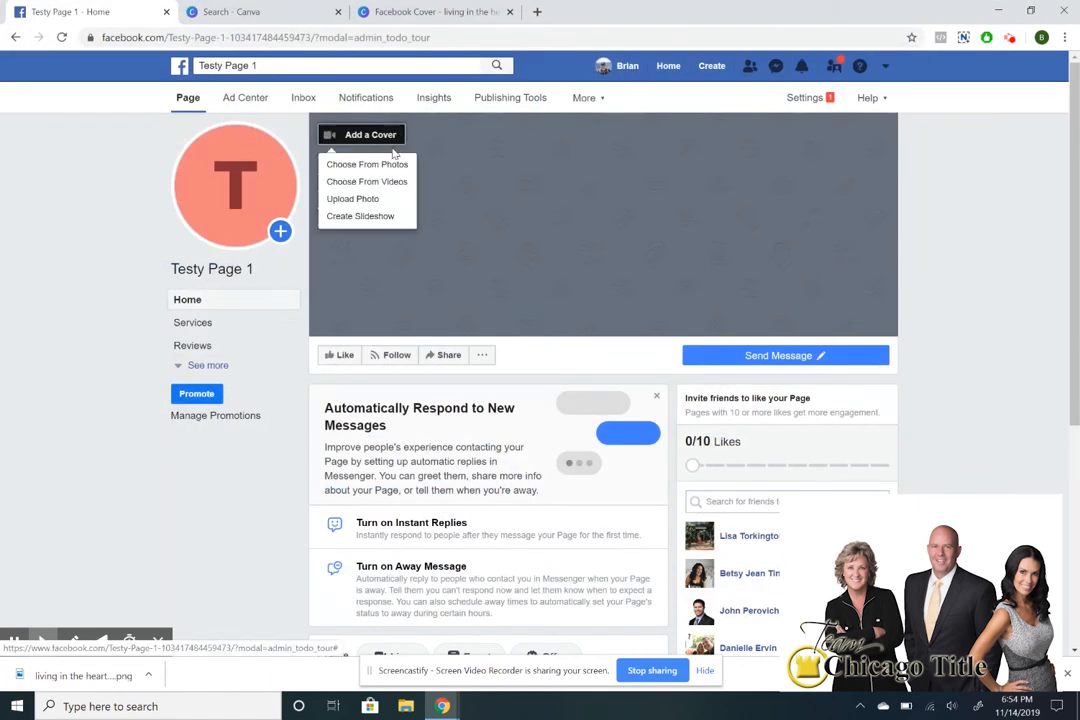
left_click(366, 200)
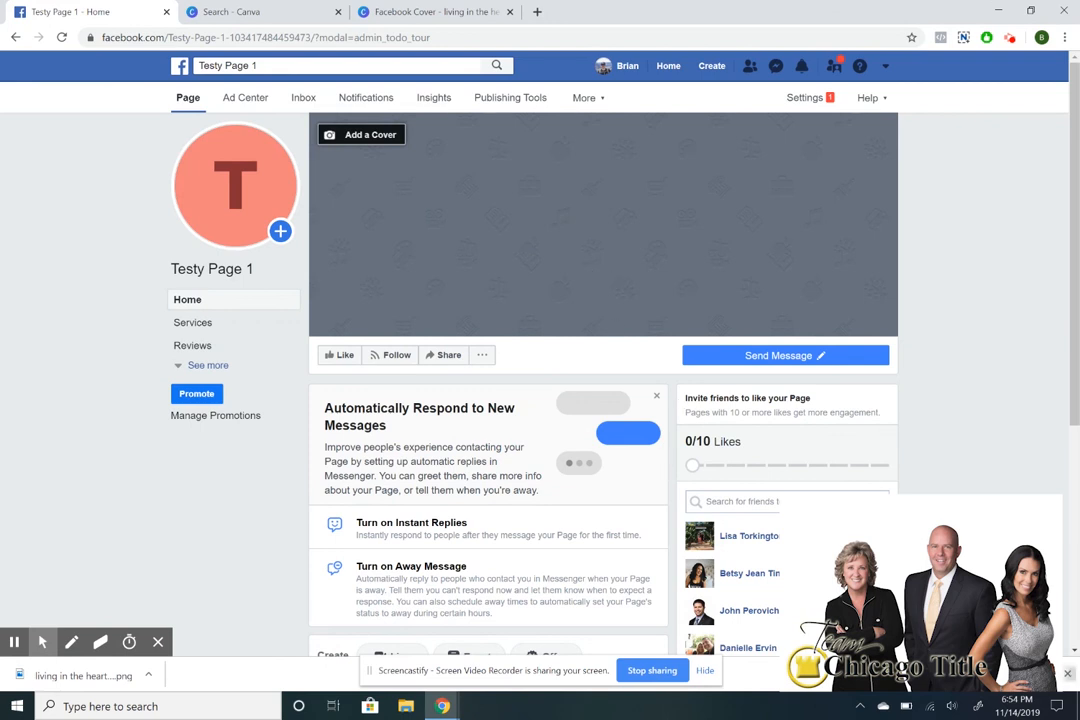
left_click(656, 396)
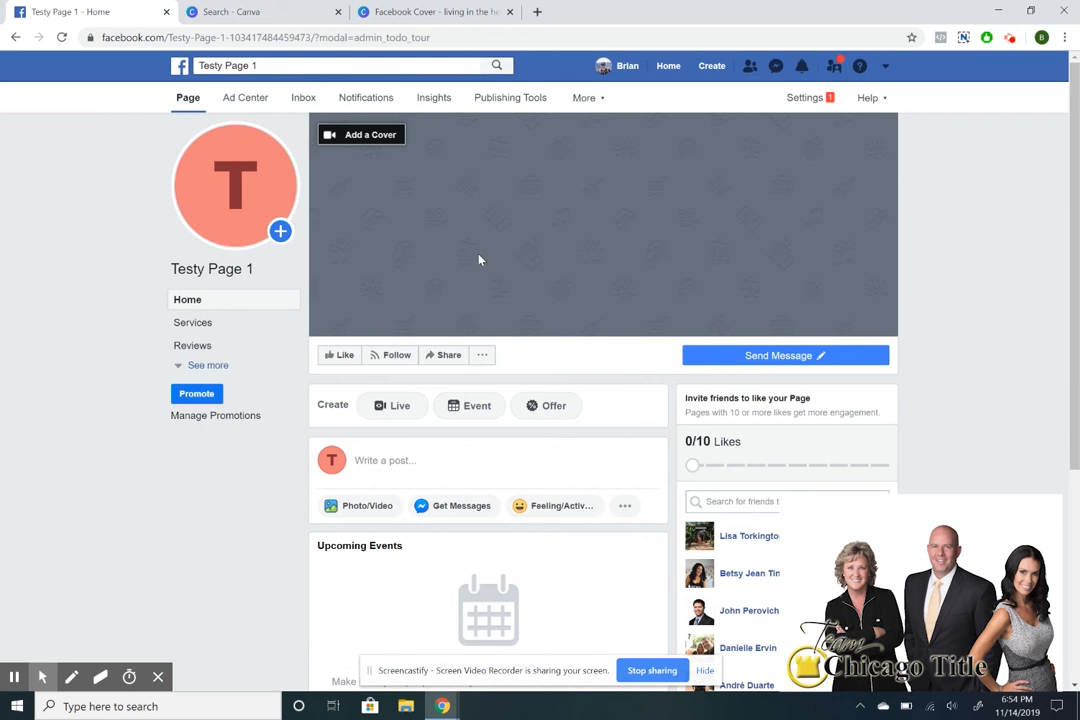
scroll(689, 241, "down", 3)
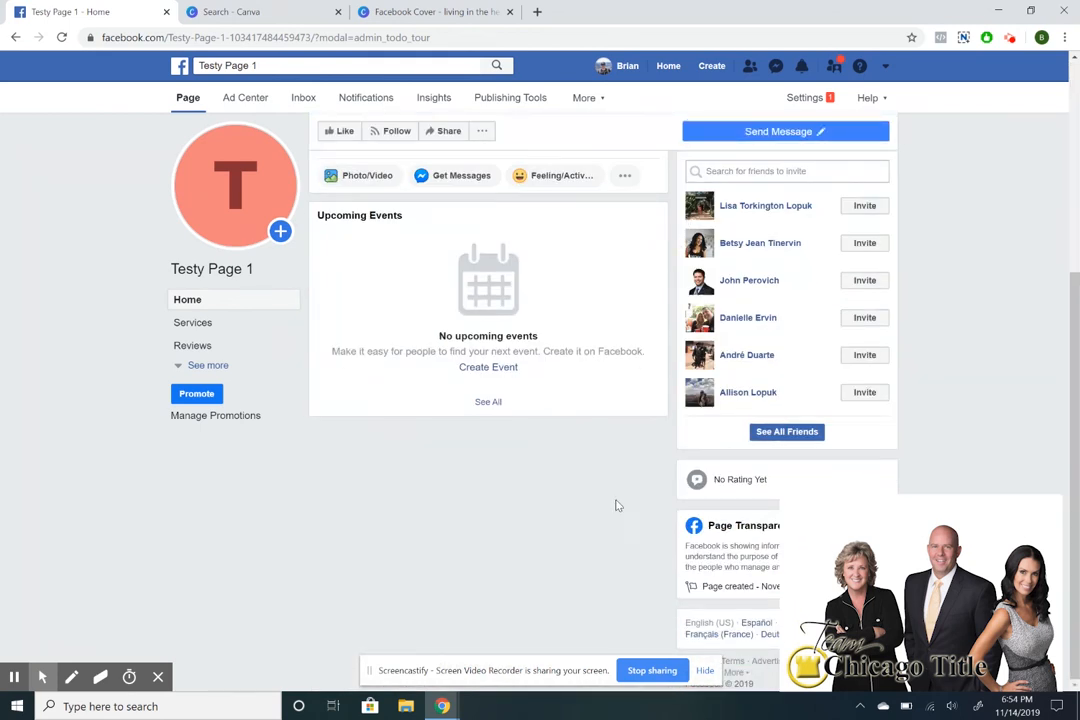
scroll(624, 509, "up", 3)
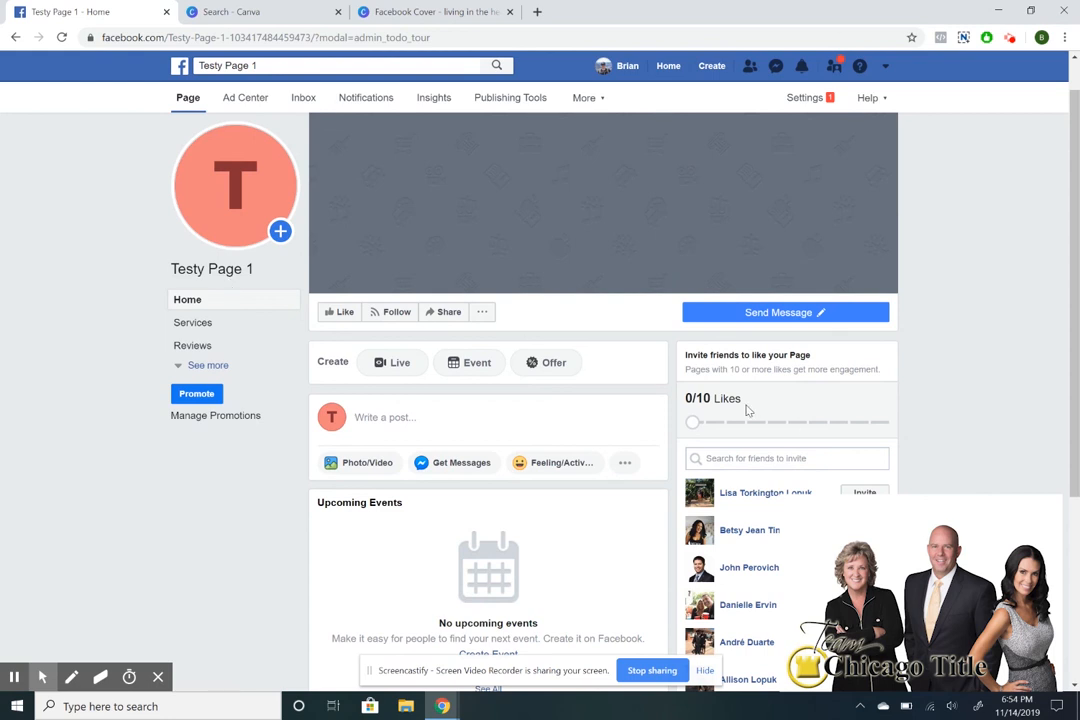
scroll(745, 410, "down", 3)
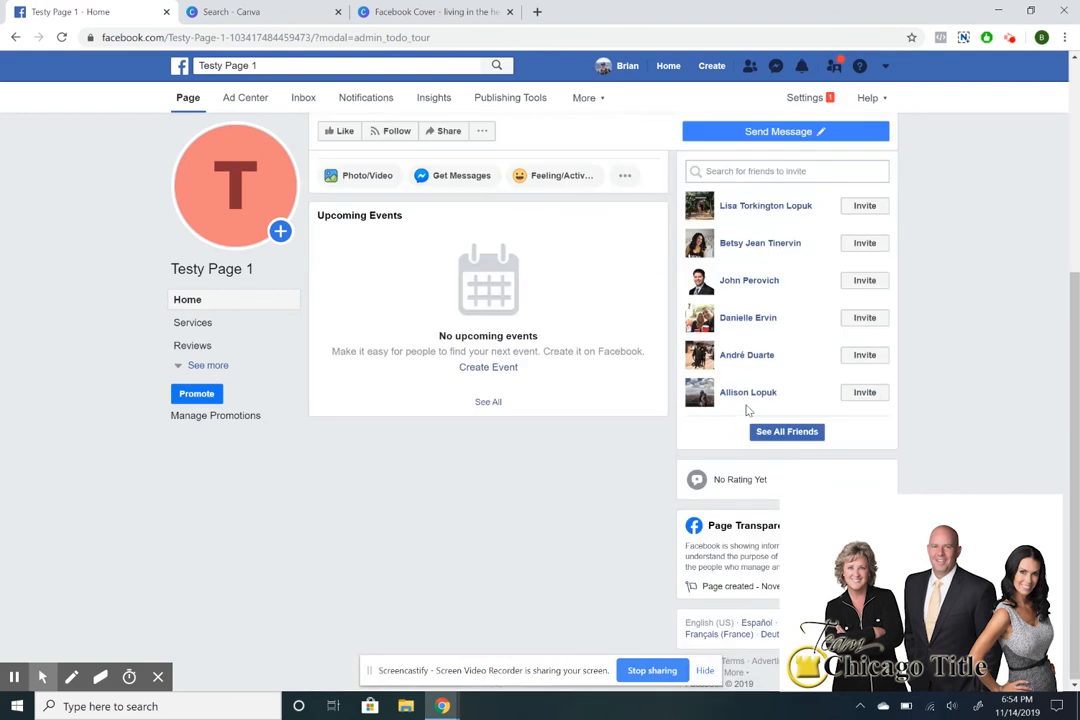
left_click(798, 437)
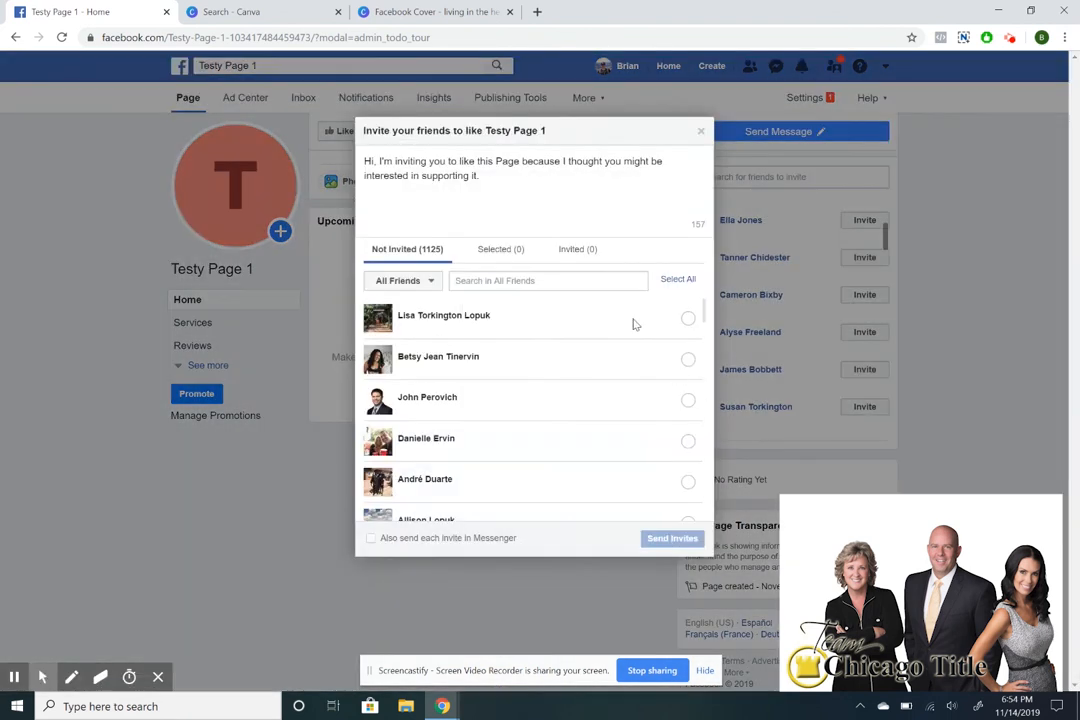
left_click(688, 284)
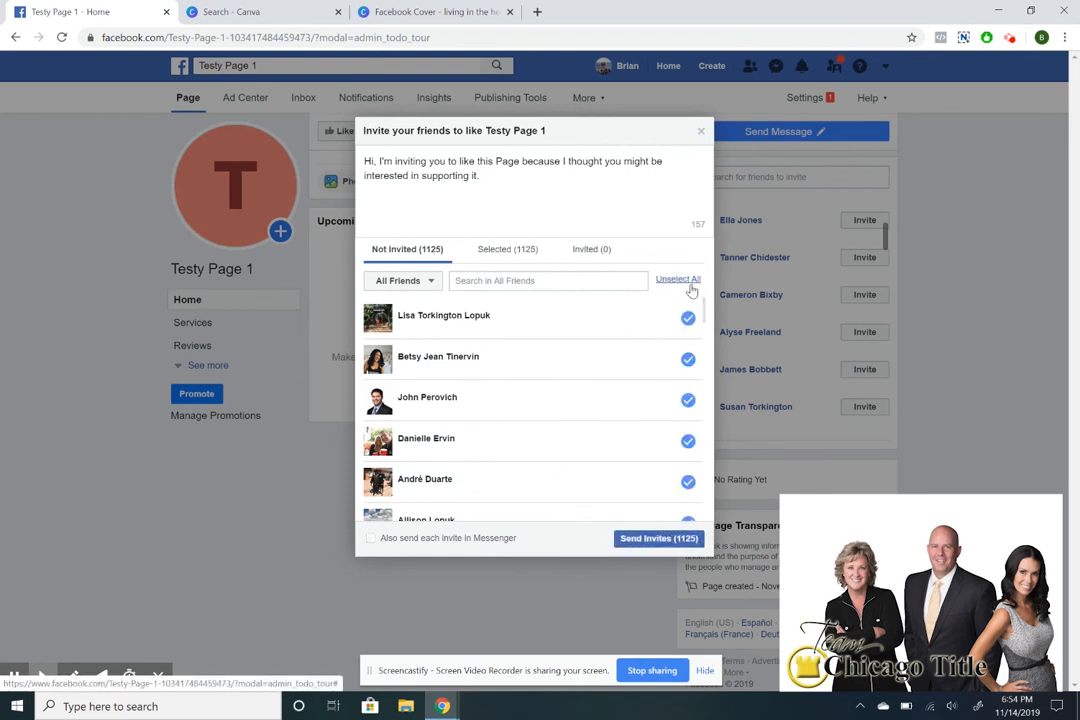
left_click(700, 131)
scroll(1036, 263, "up", 3)
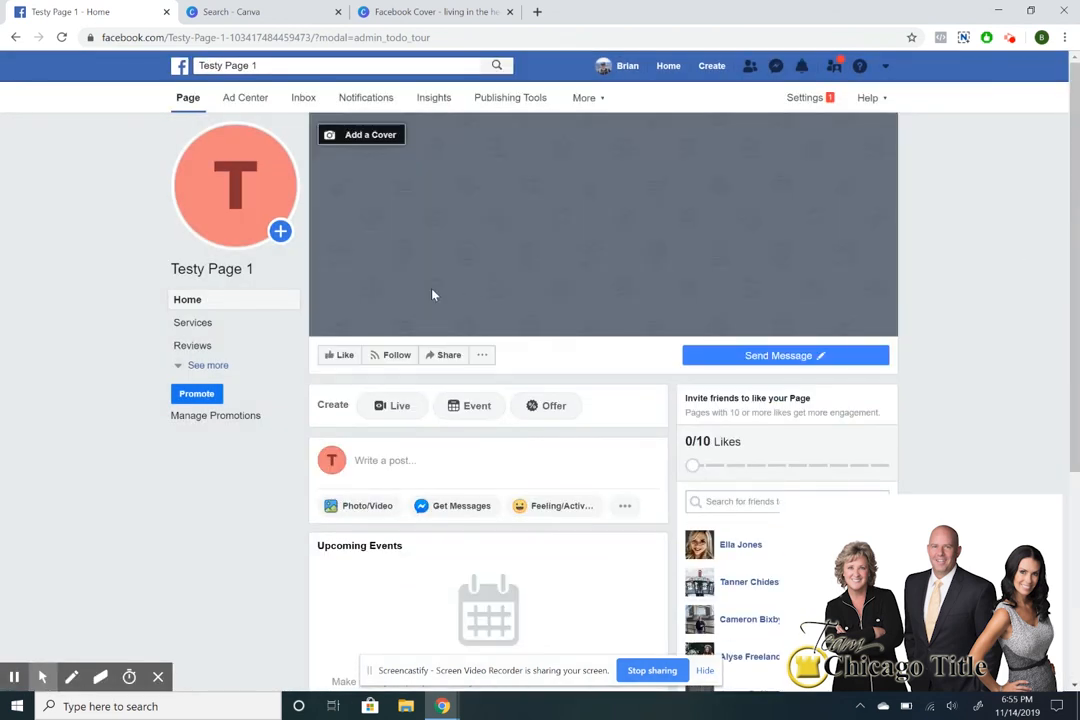
scroll(374, 309, "down", 3)
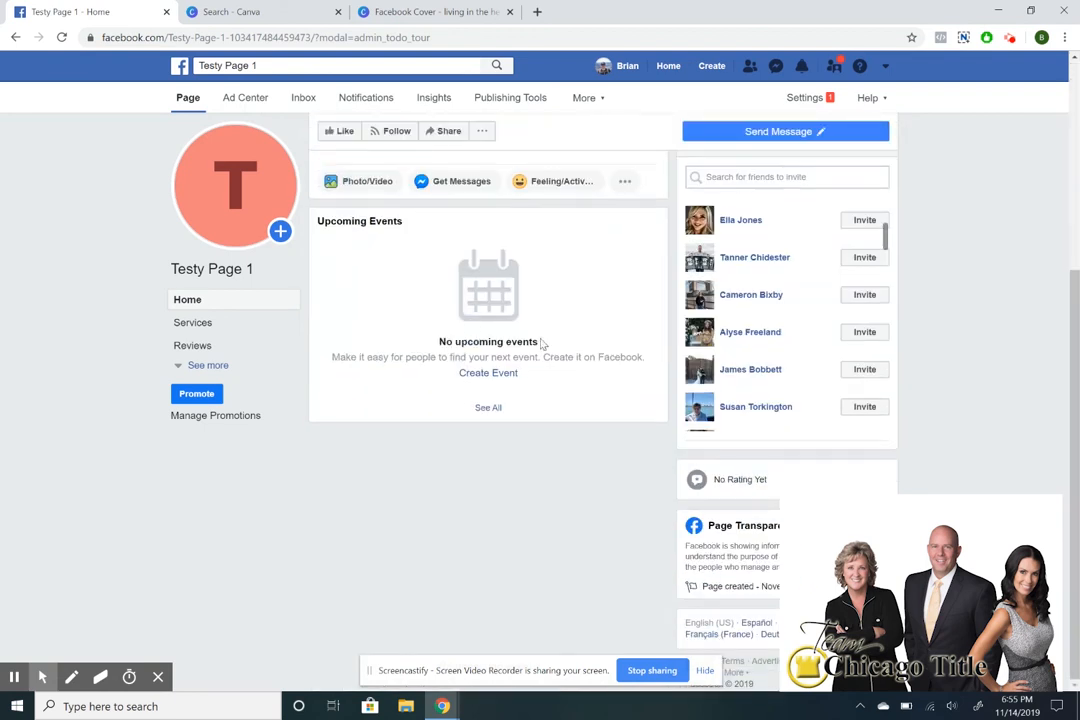
scroll(248, 294, "up", 3)
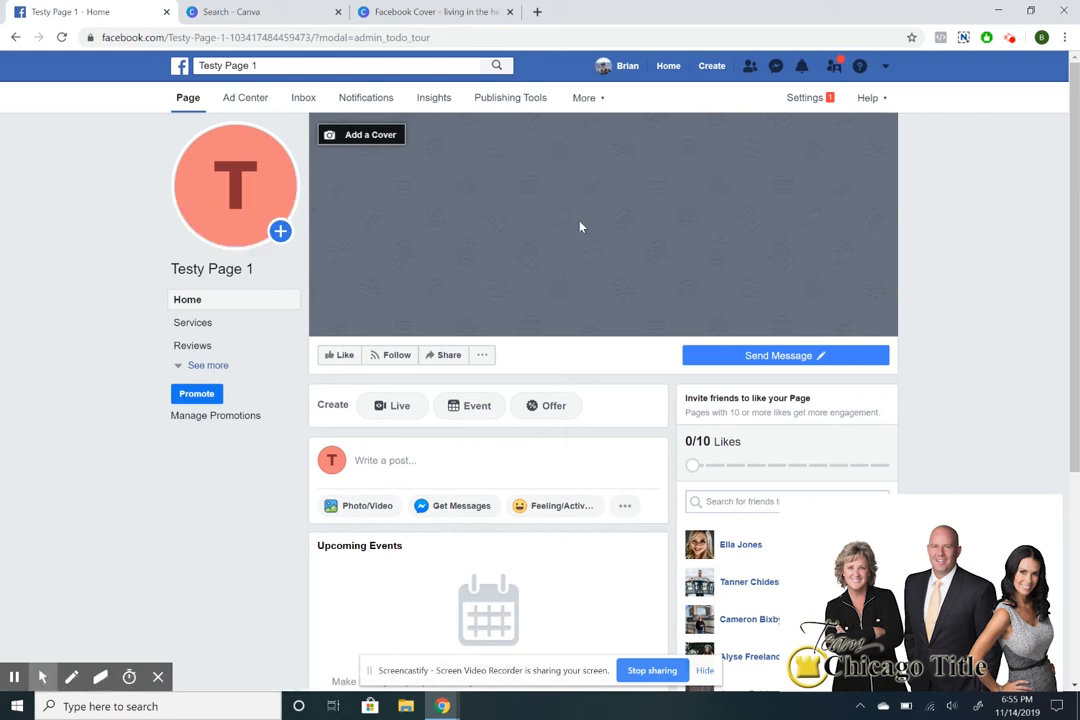
scroll(665, 520, "down", 3)
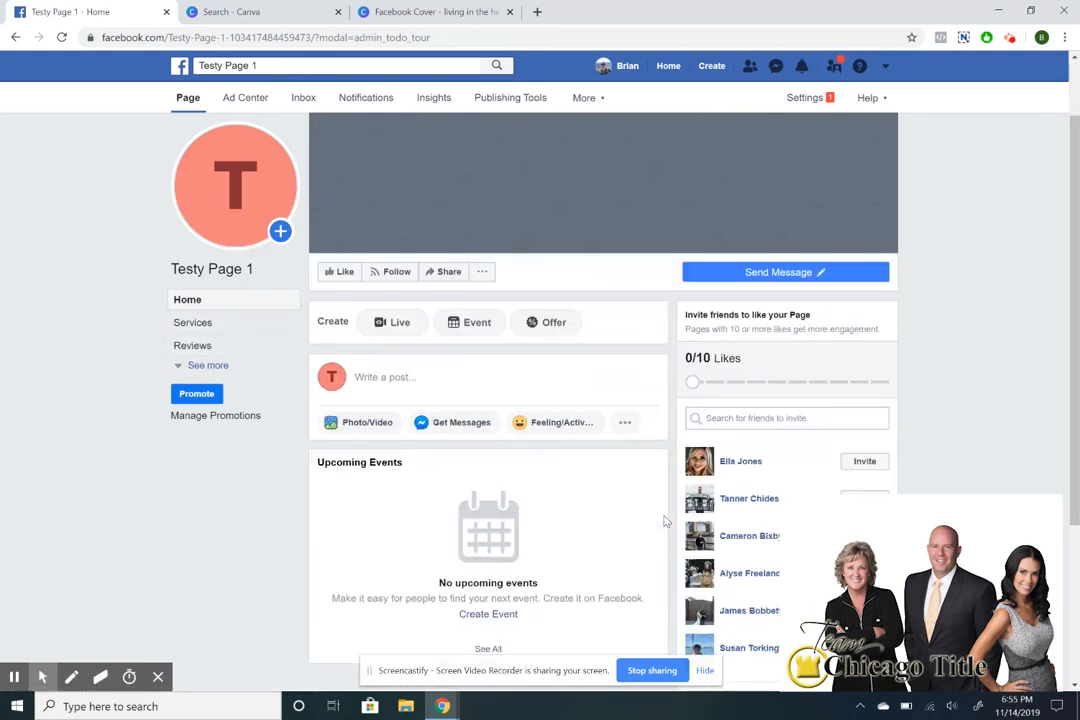
scroll(726, 436, "up", 3)
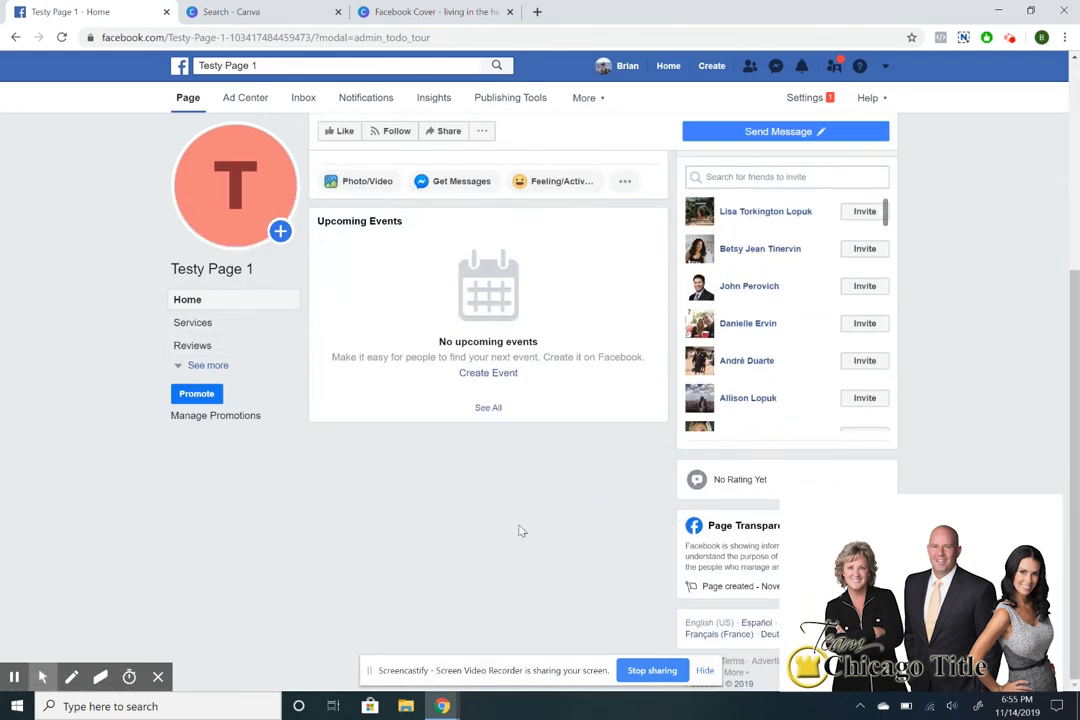
scroll(519, 531, "up", 3)
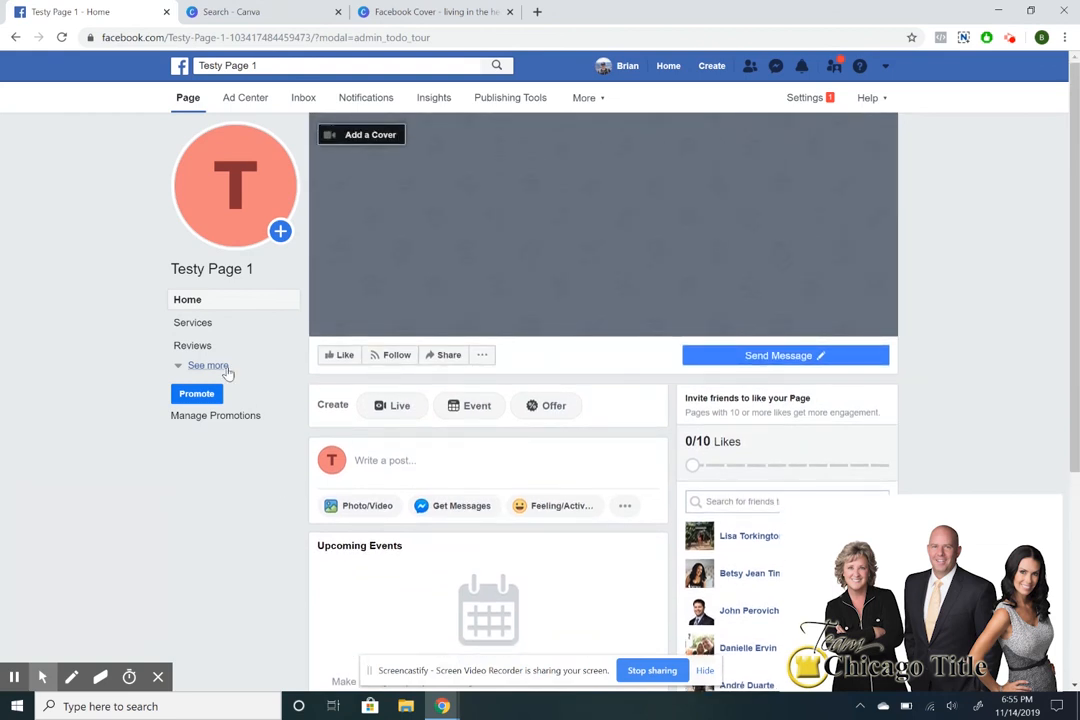
Expand the page sections, open Services and cancel a new service, then view Offers and Home.
left_click(208, 365)
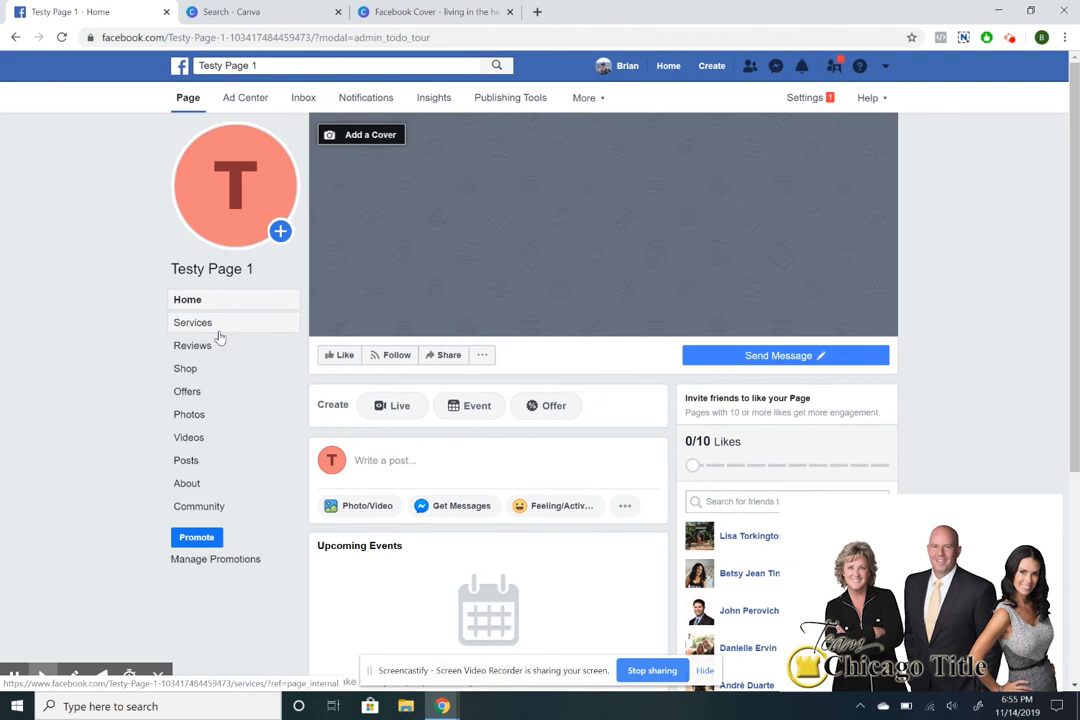
left_click(215, 325)
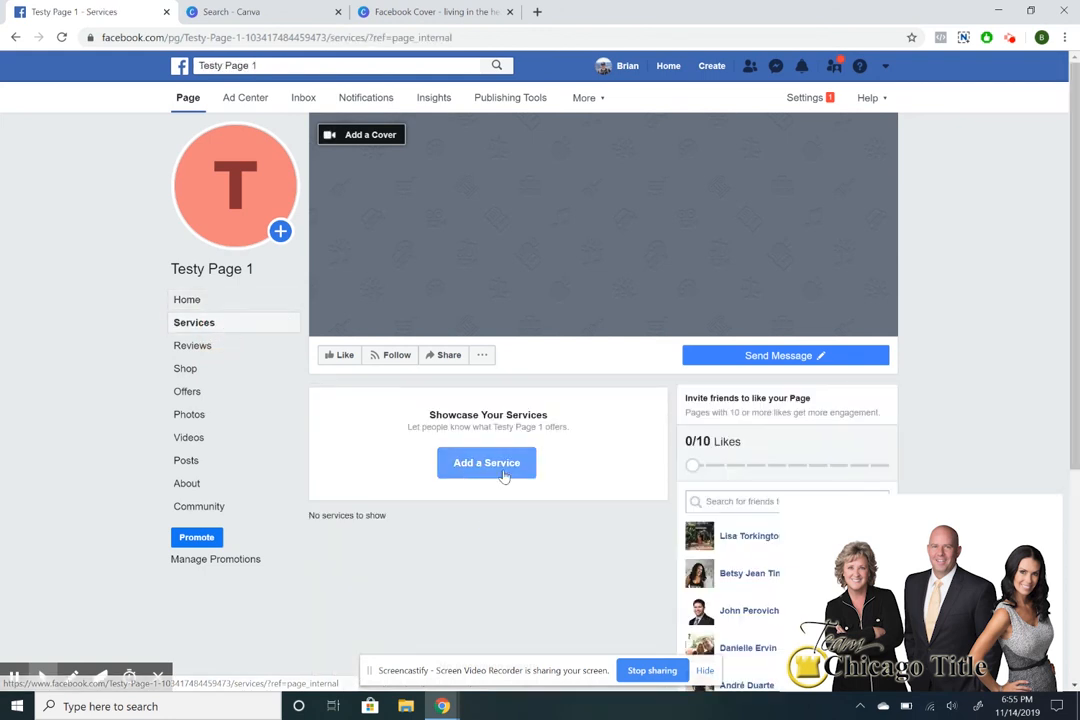
left_click(505, 476)
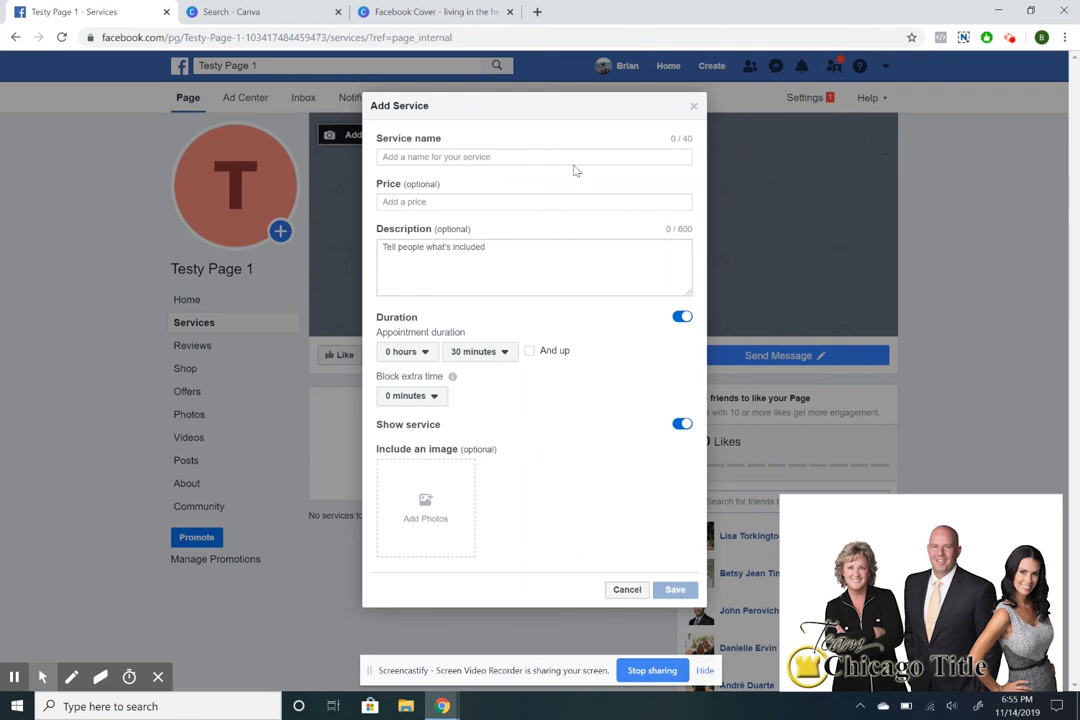
left_click(693, 106)
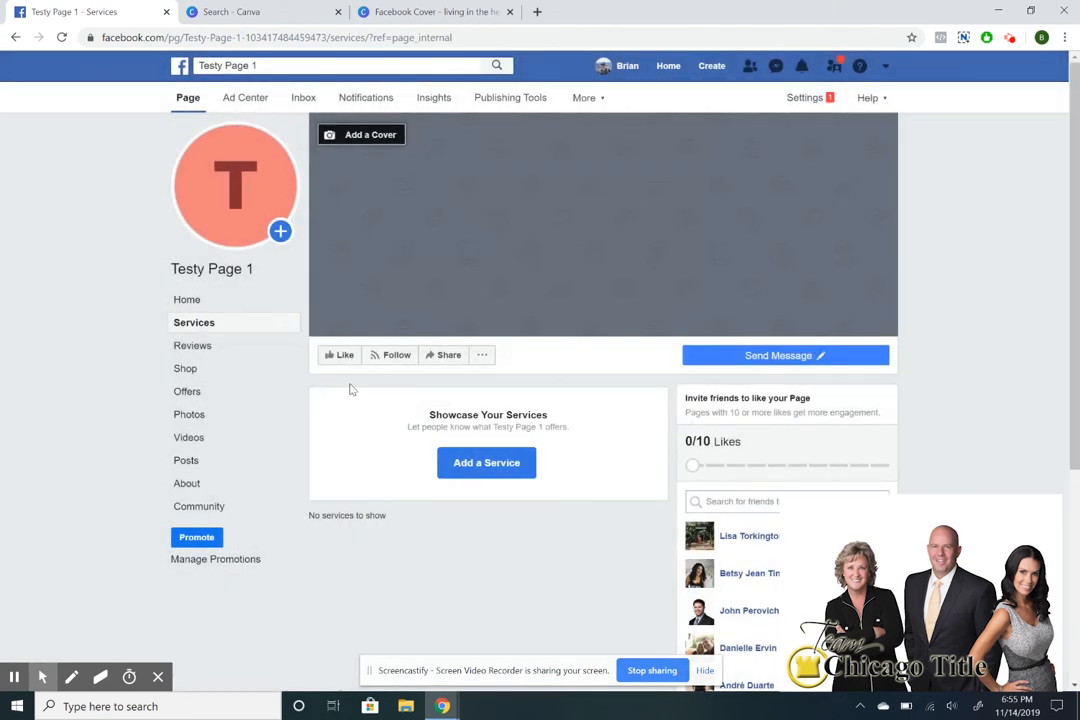
left_click(186, 391)
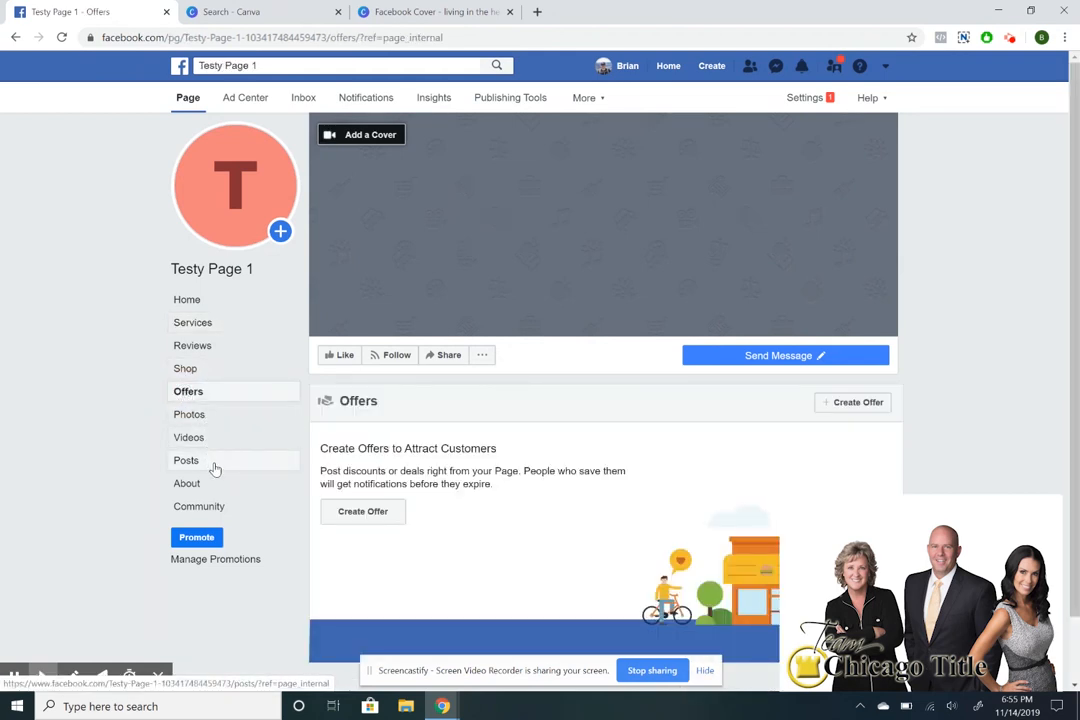
left_click(220, 307)
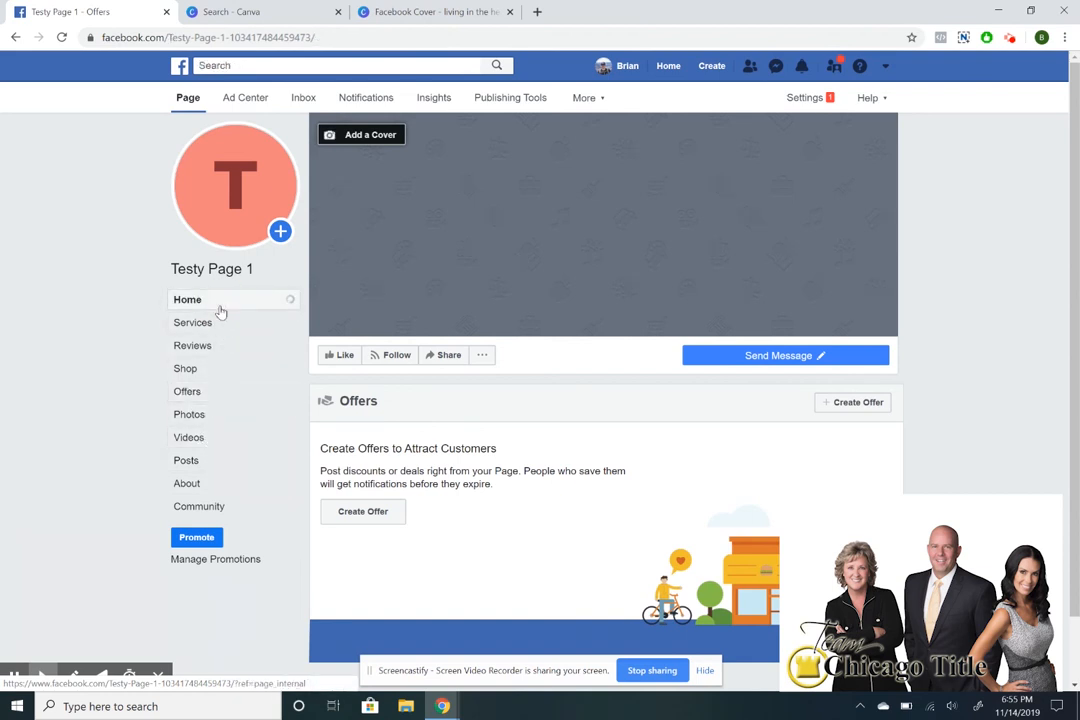